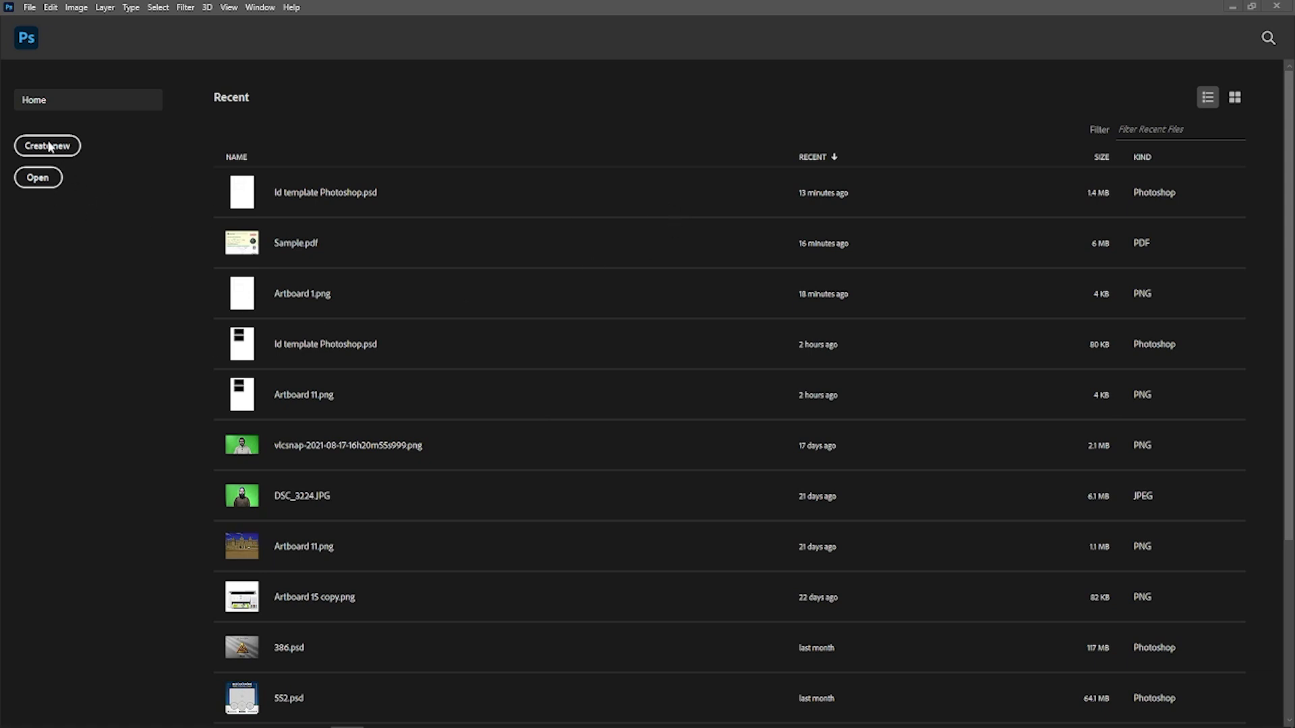
Open the file Id template Photoshop.psd from the Certificate folder.
click(41, 178)
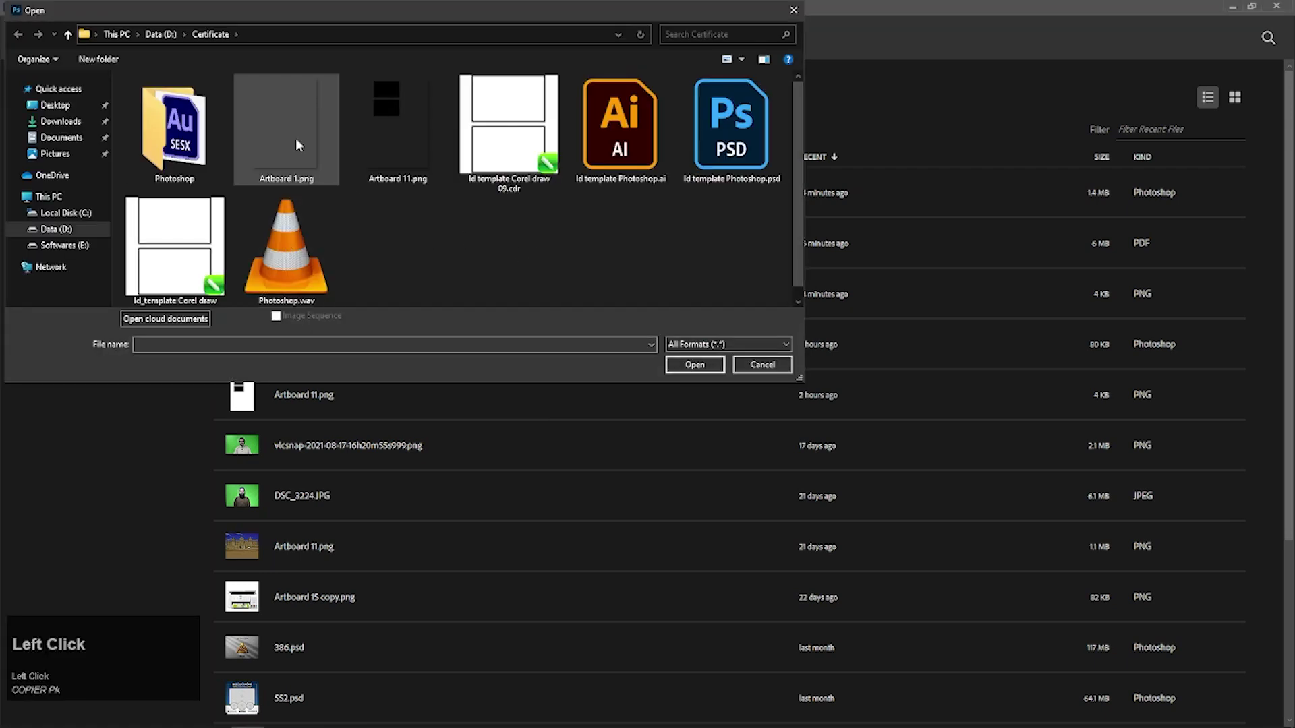
click(728, 181)
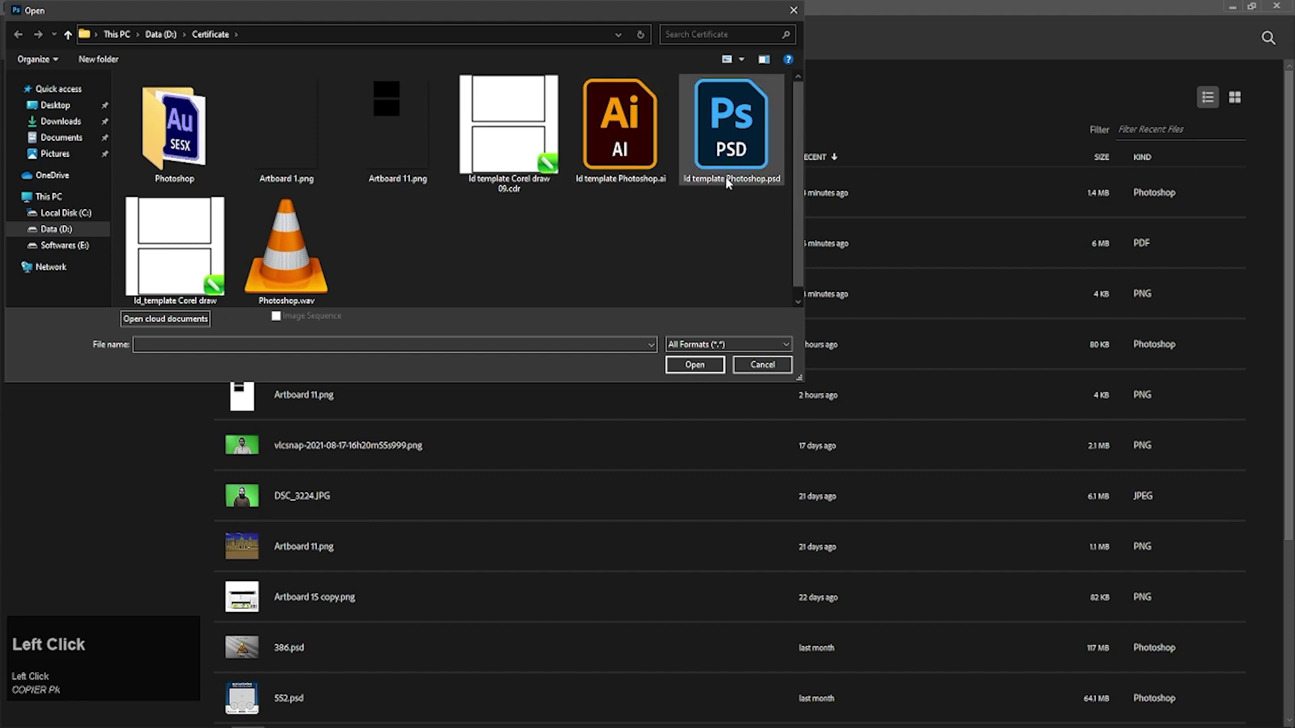
click(729, 181)
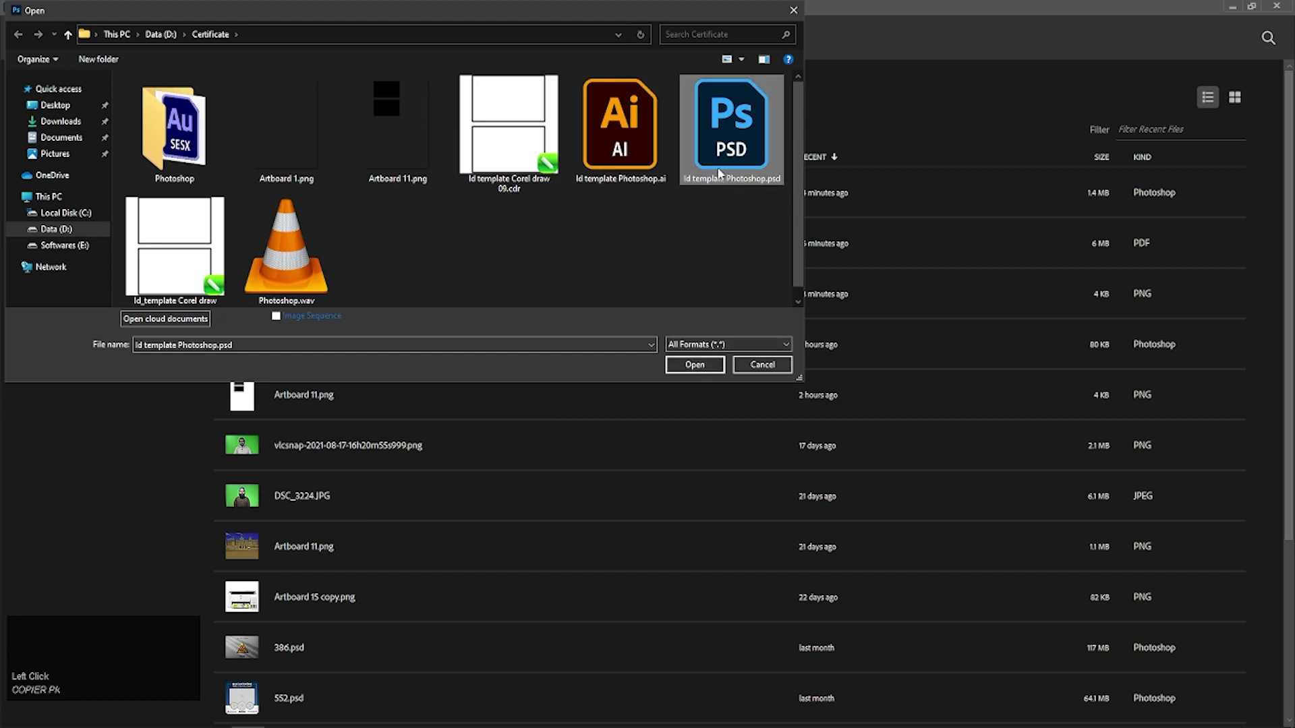
click(695, 365)
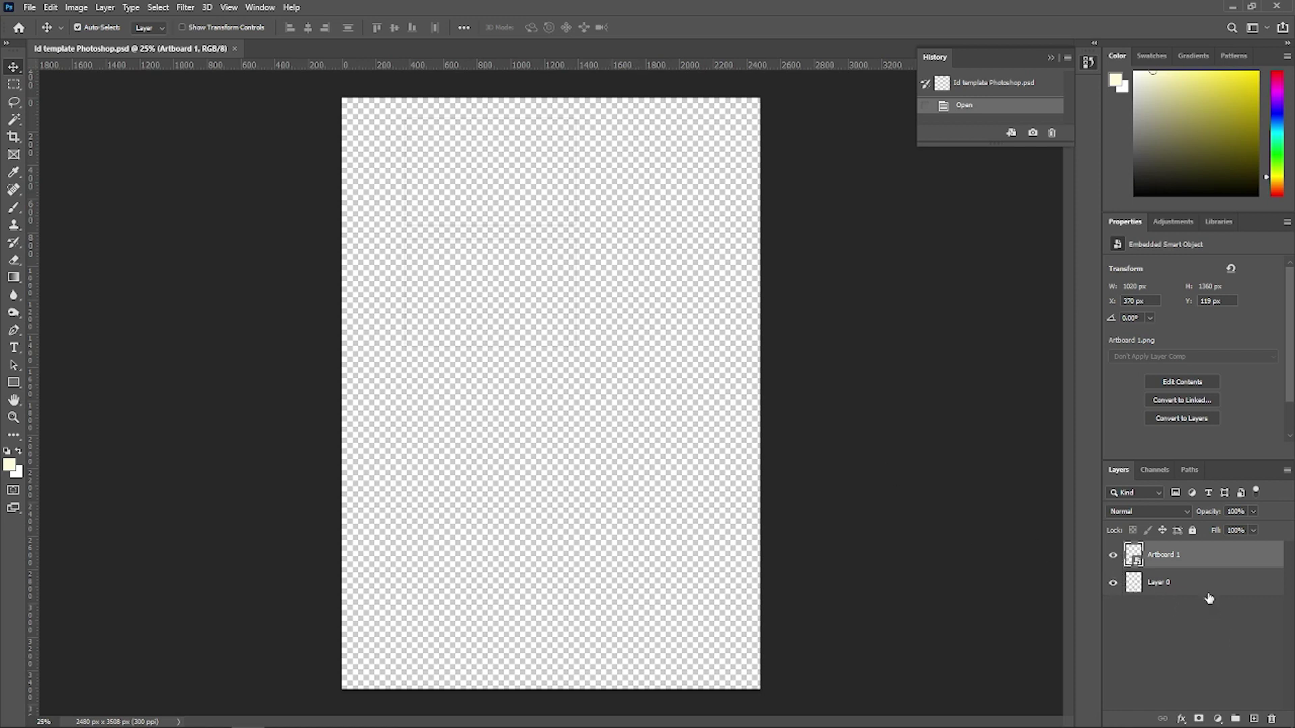
Fill Layer 0 of the ID template with the pale cream foreground color.
click(1172, 588)
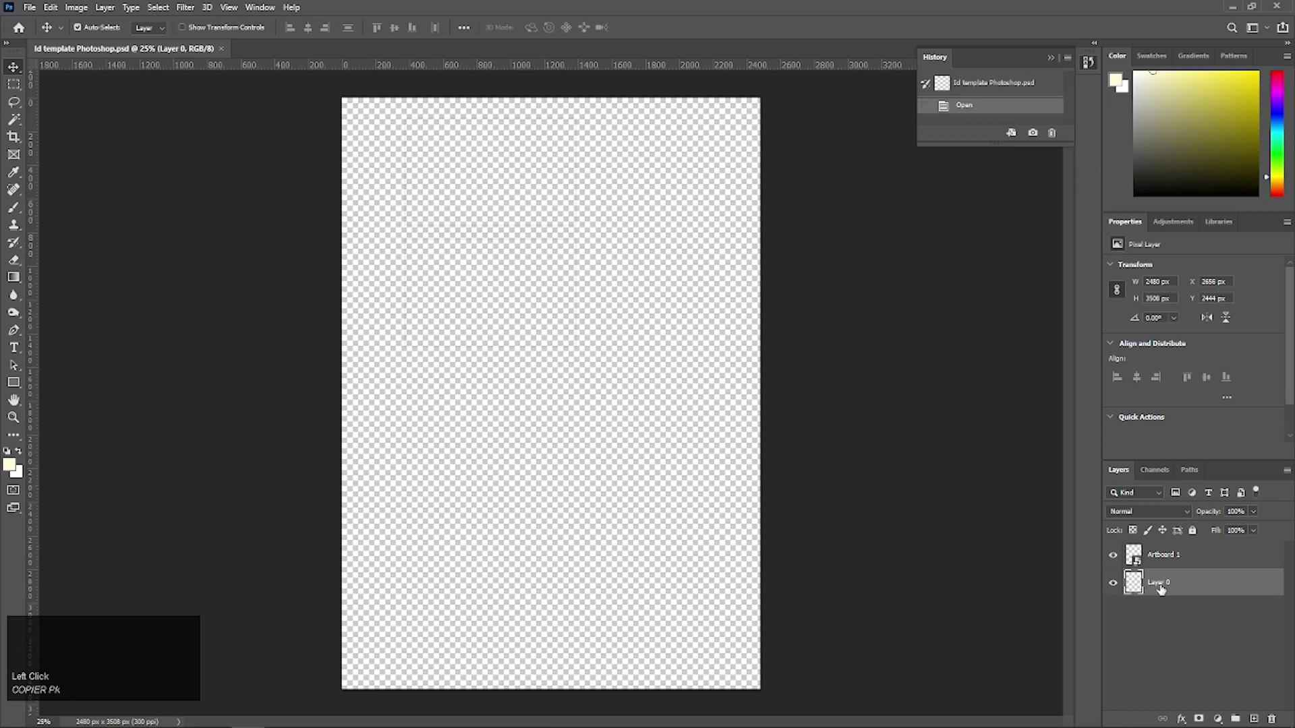
key(alt)
key(alt+BackSpace)
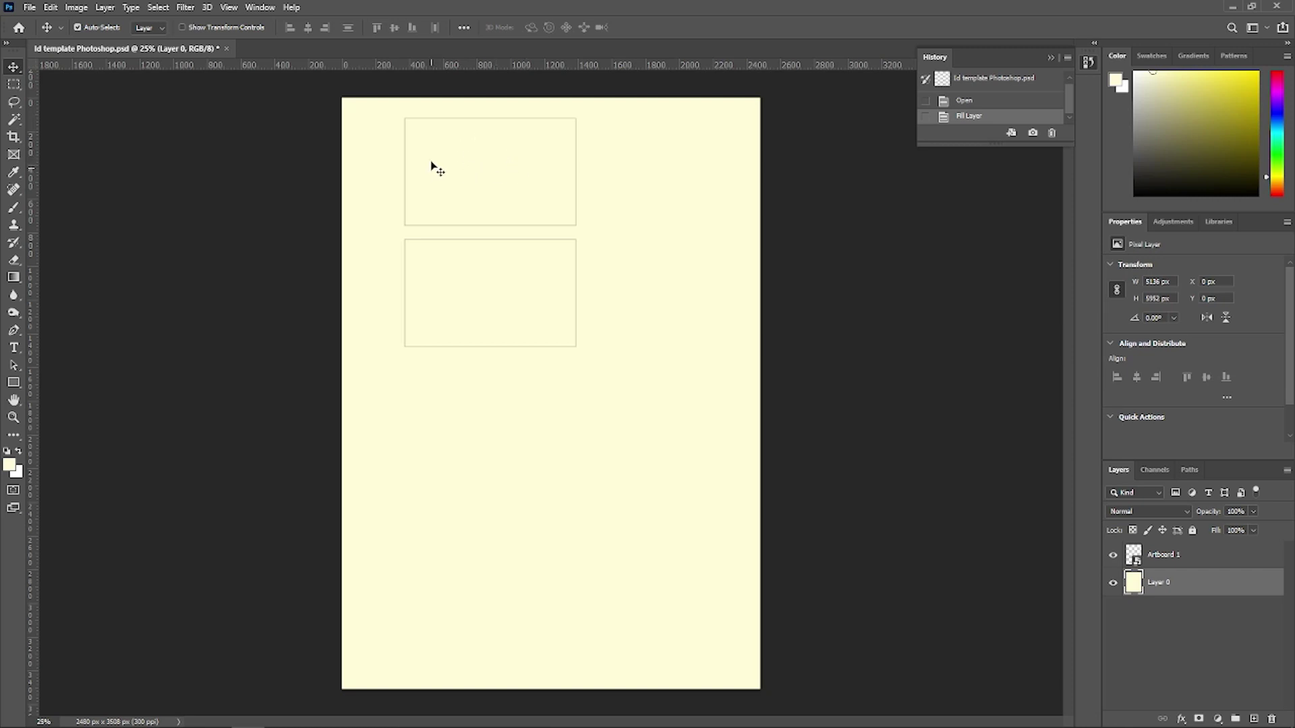
Open Sample.pdf from the Data (D:) drive, importing its page at 300 pixels/inch in RGB Color.
click(30, 8)
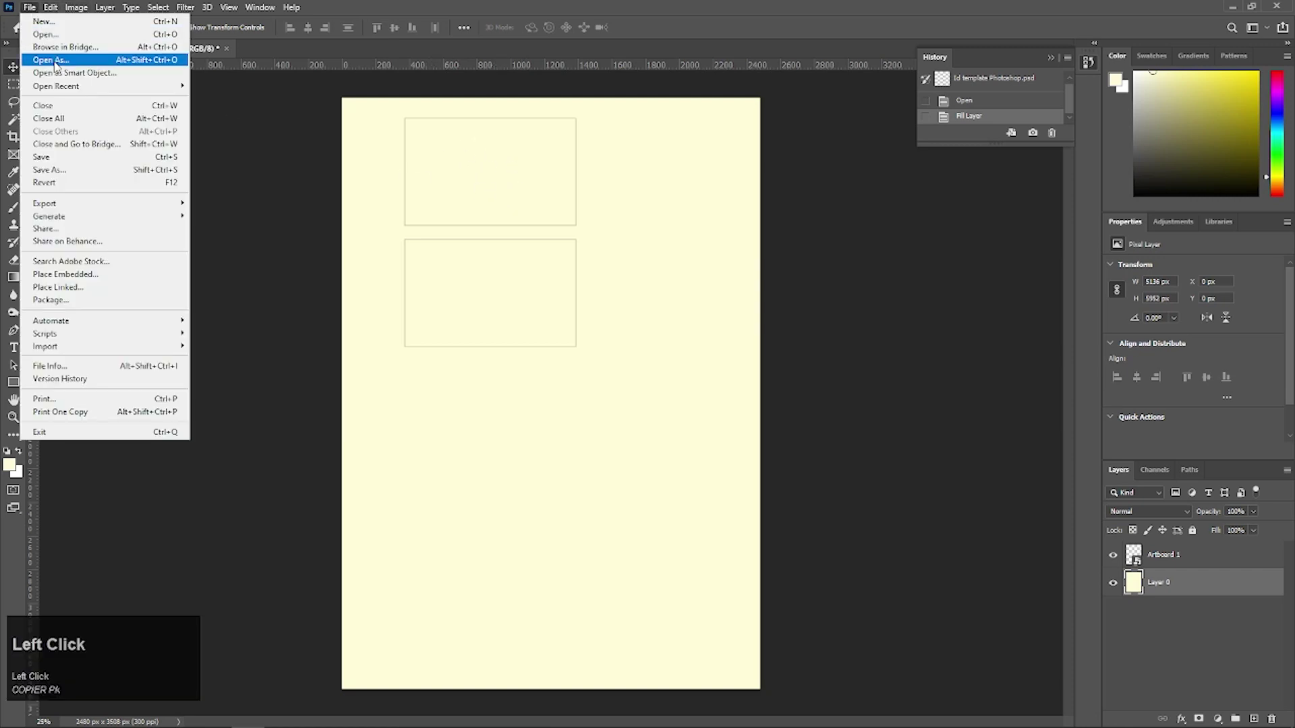
mouse_move(72, 92)
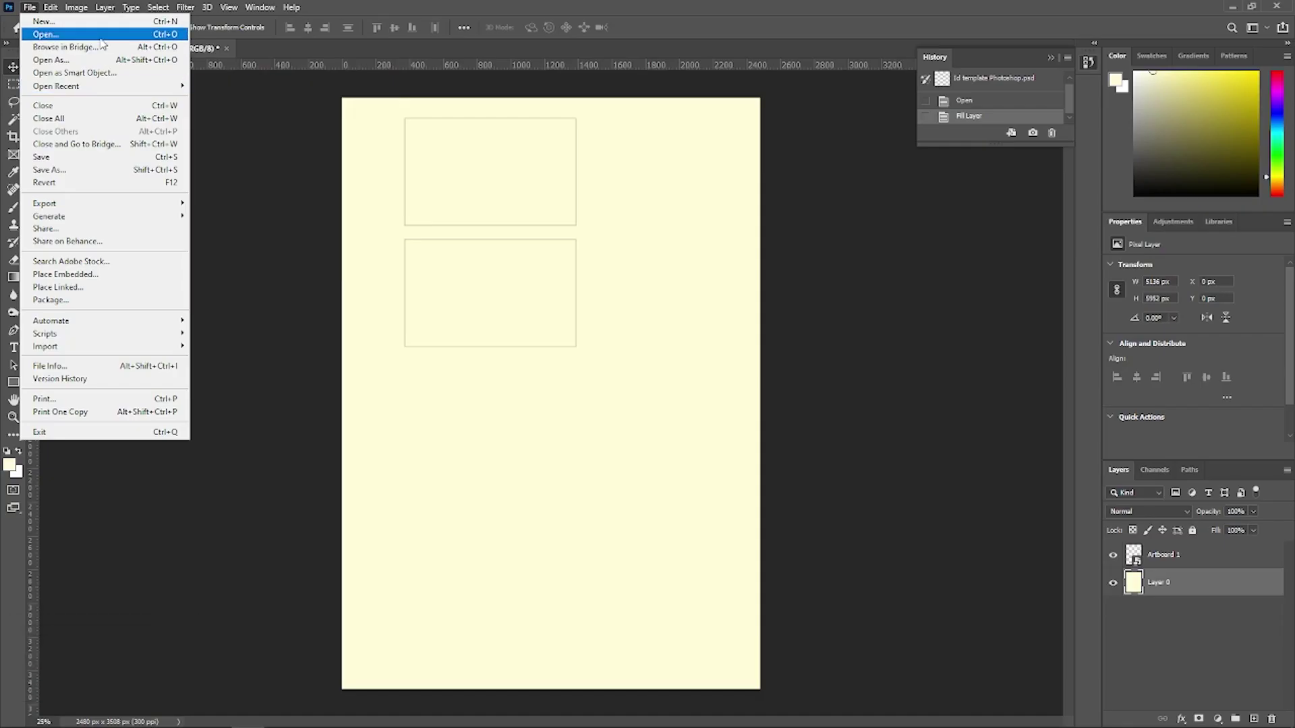
click(102, 37)
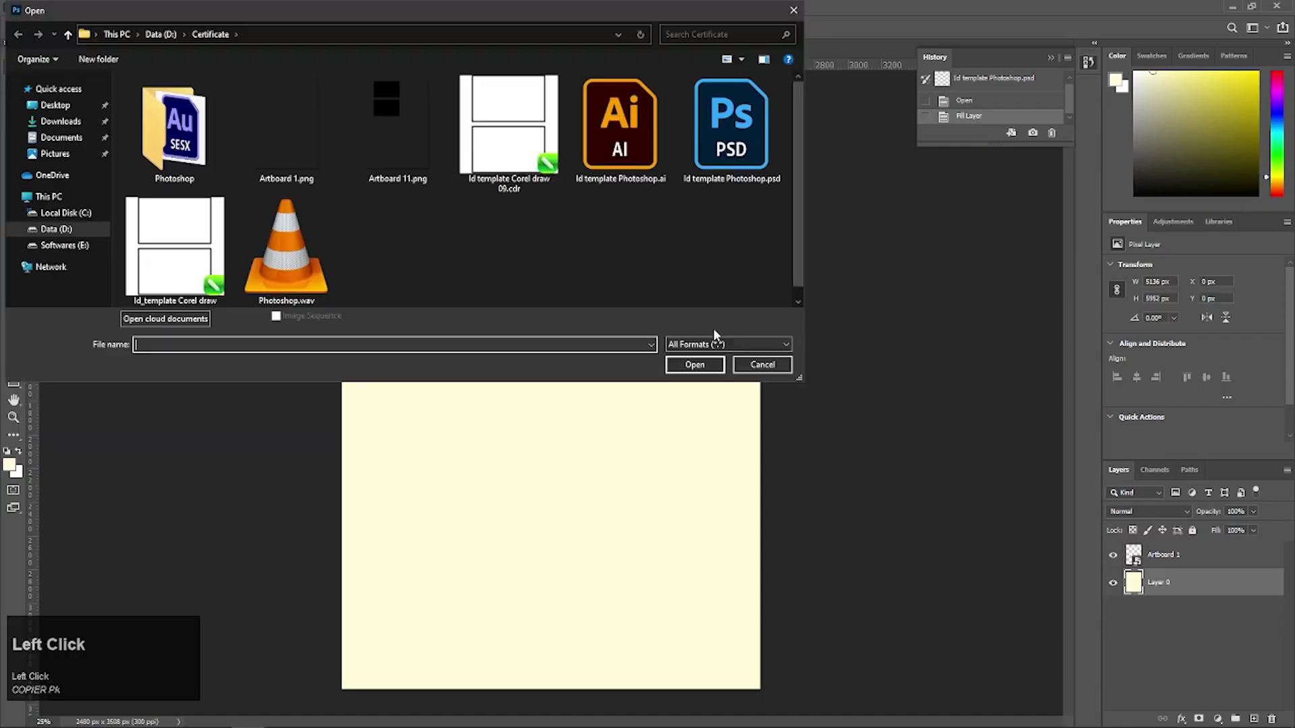
click(67, 34)
scroll(528, 263, down, 3)
click(605, 277)
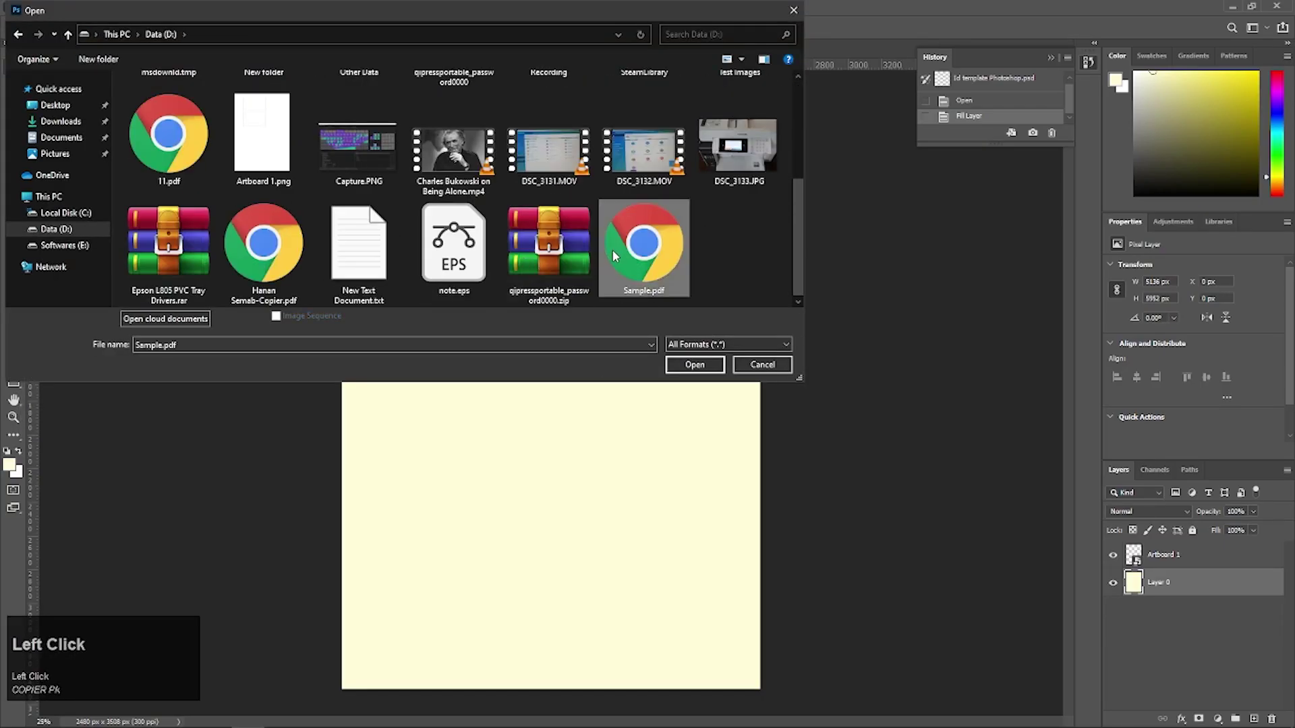
click(680, 360)
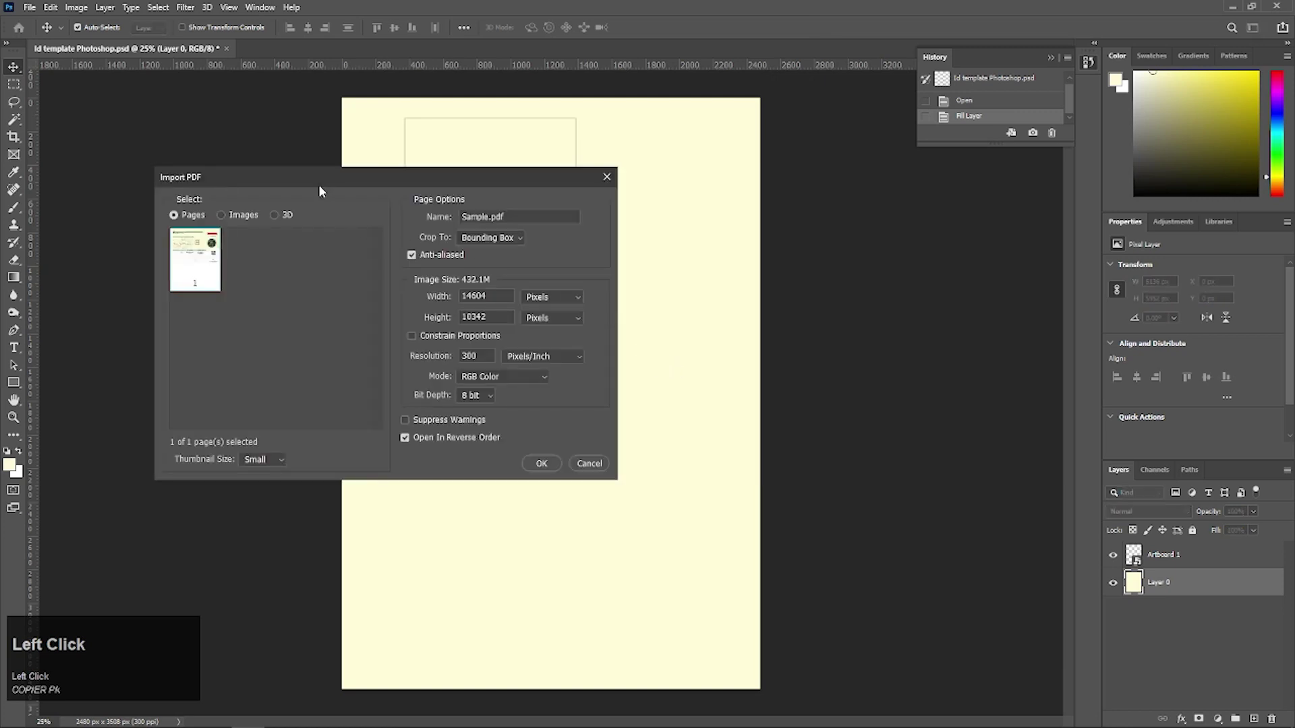
drag(319, 184, 641, 197)
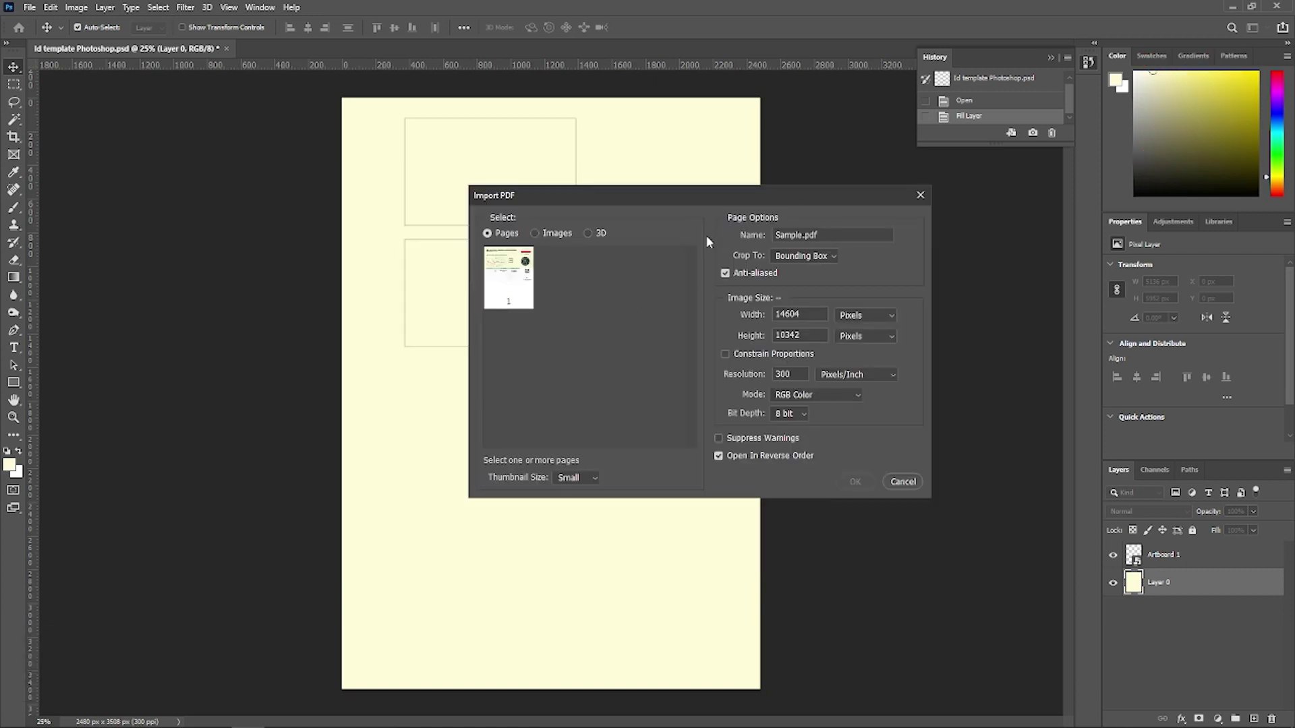
click(518, 292)
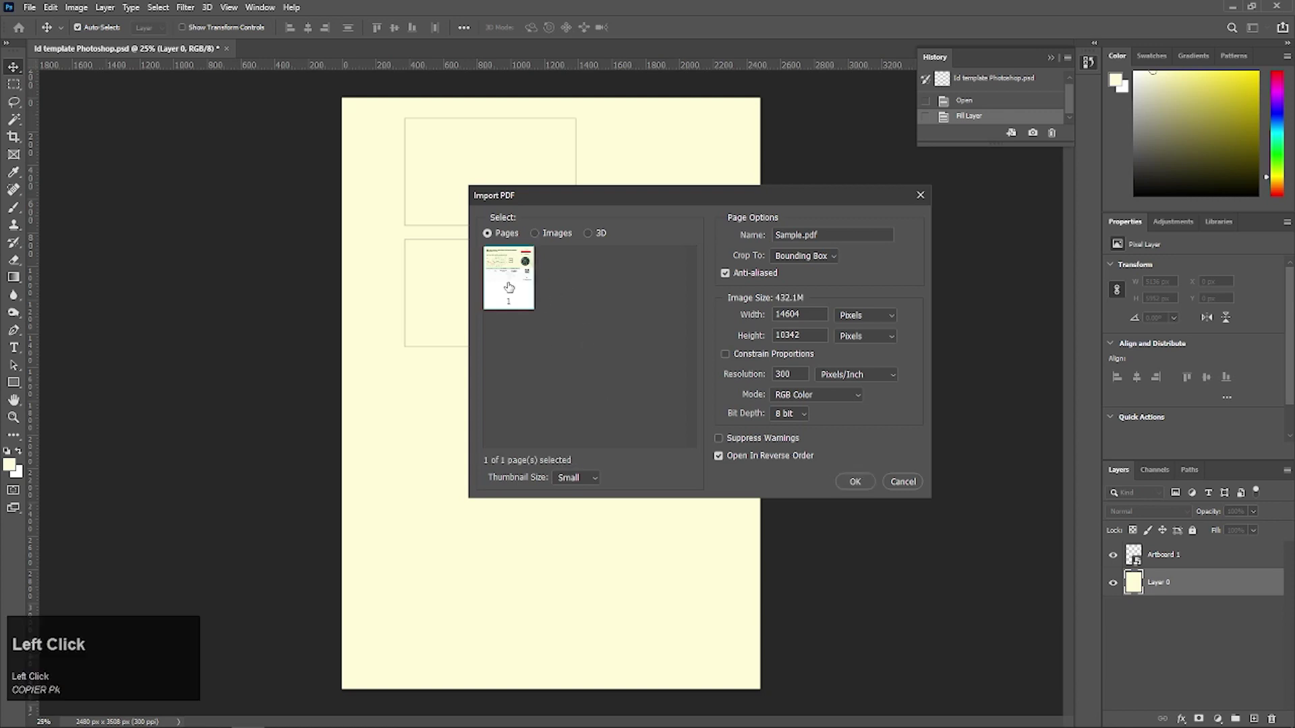
click(861, 480)
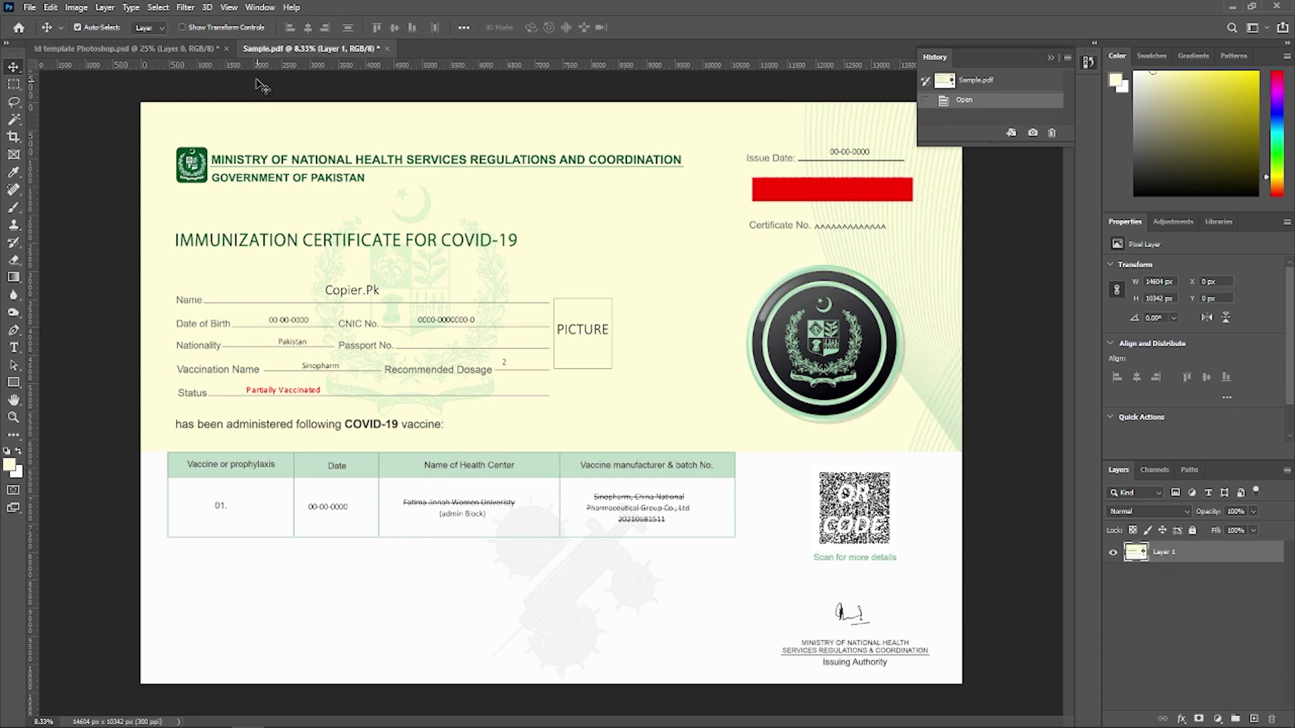
Copy a rectangular marquee area about 9300 × 4620 px of Sample.pdf, from the ministry heading down to the Status line, including the picture box.
click(136, 50)
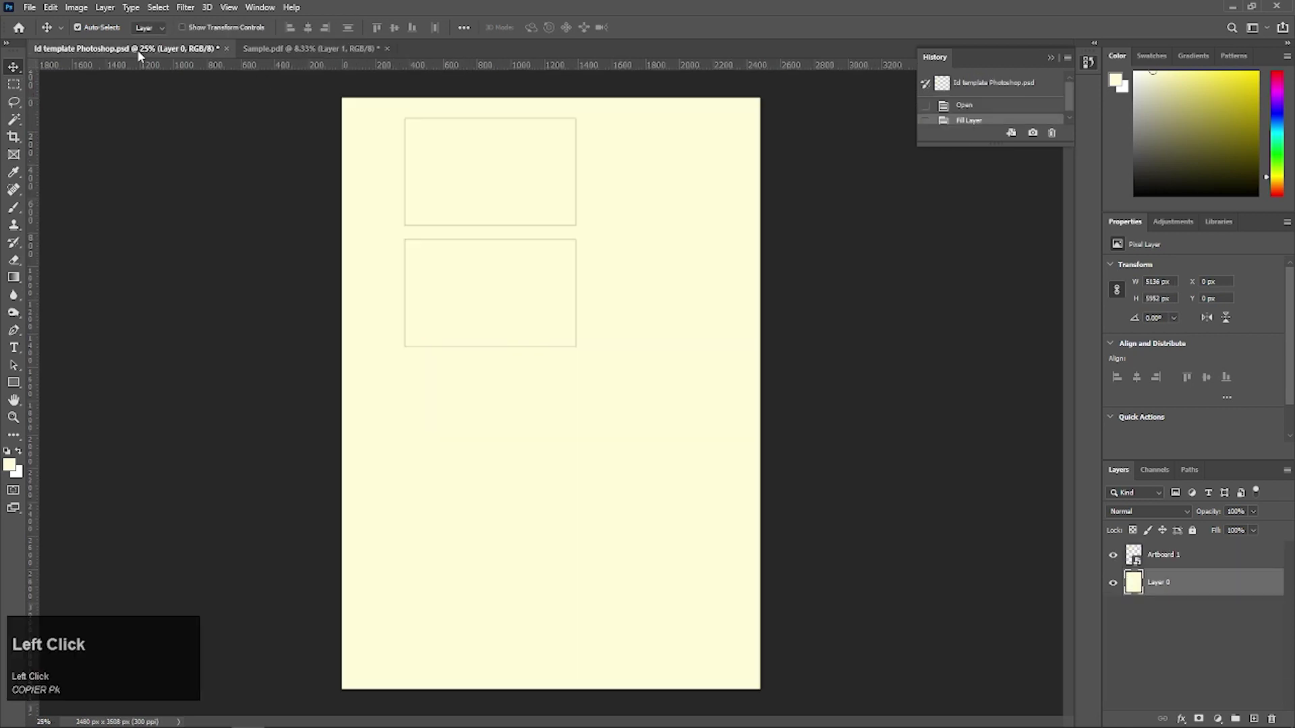
click(297, 51)
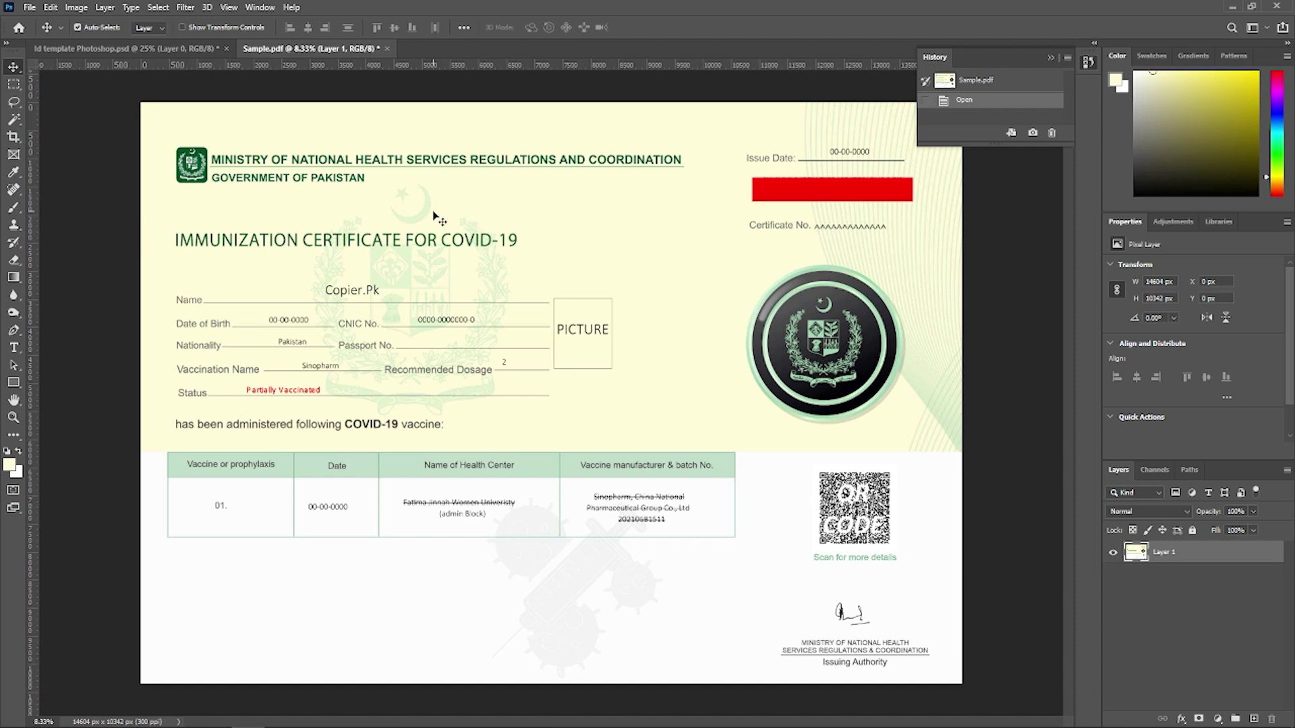
click(13, 85)
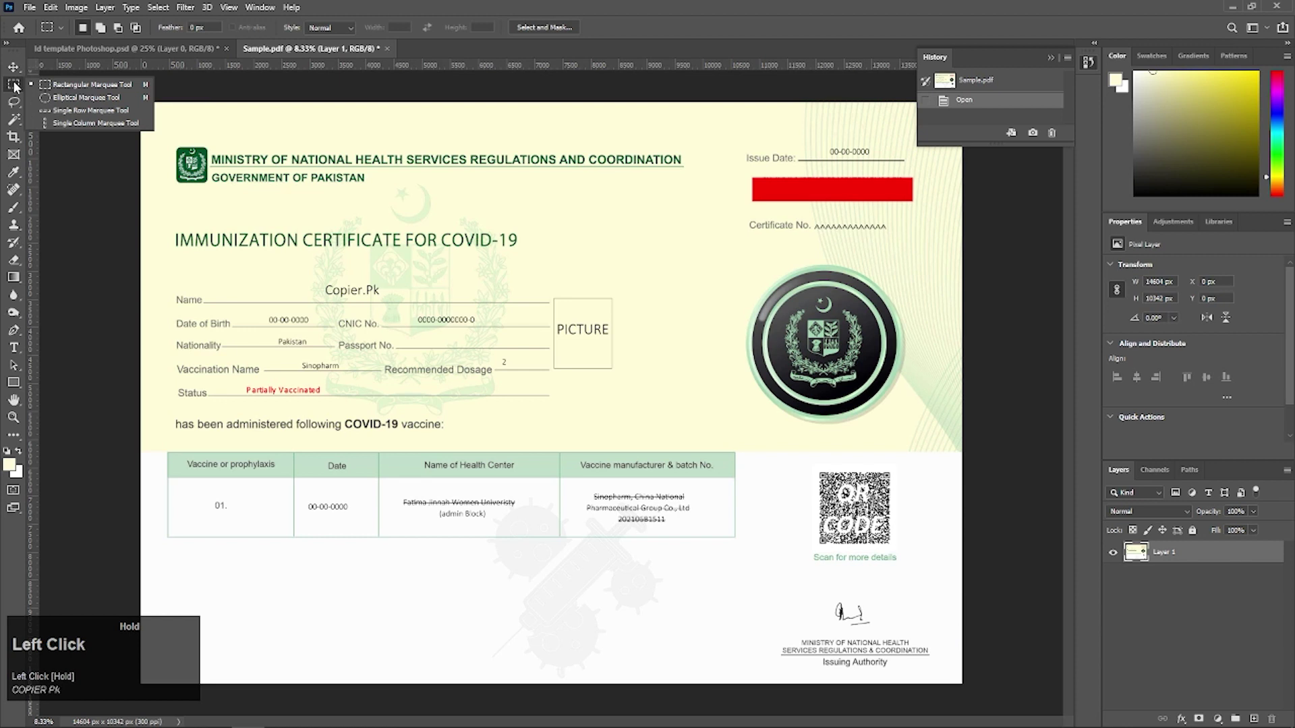
click(74, 85)
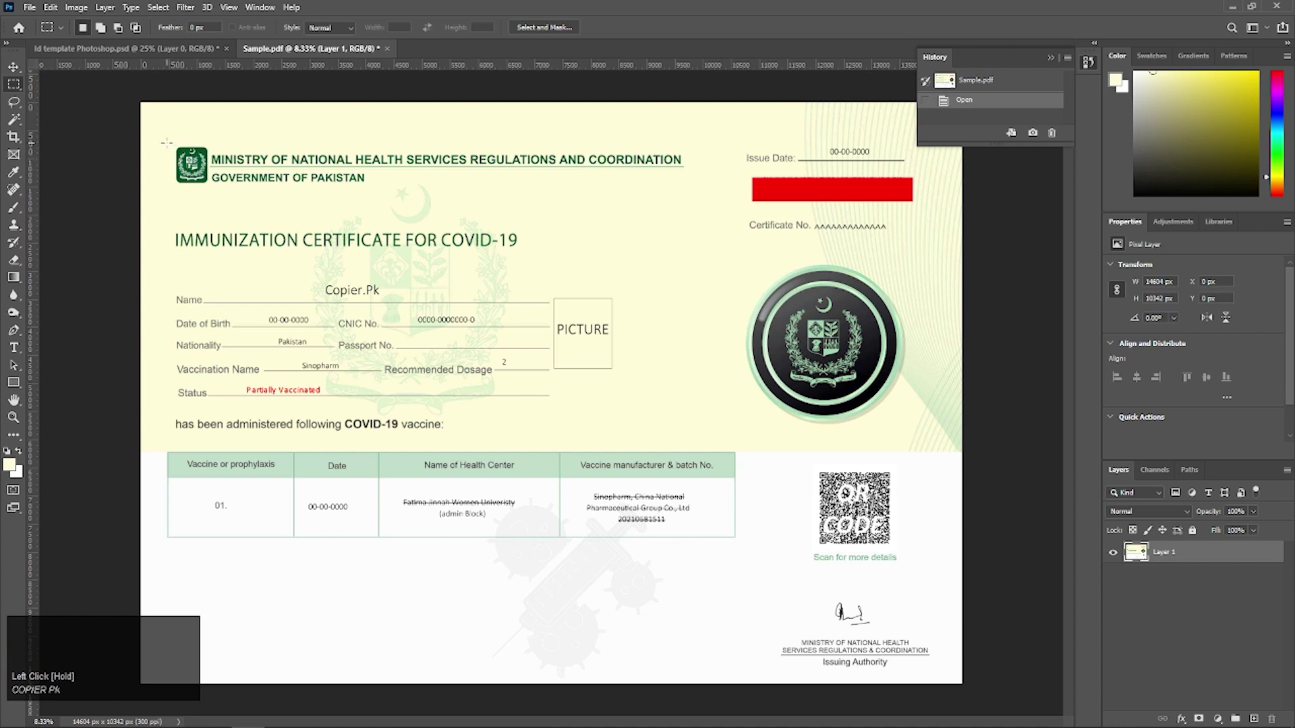
drag(166, 143, 687, 401)
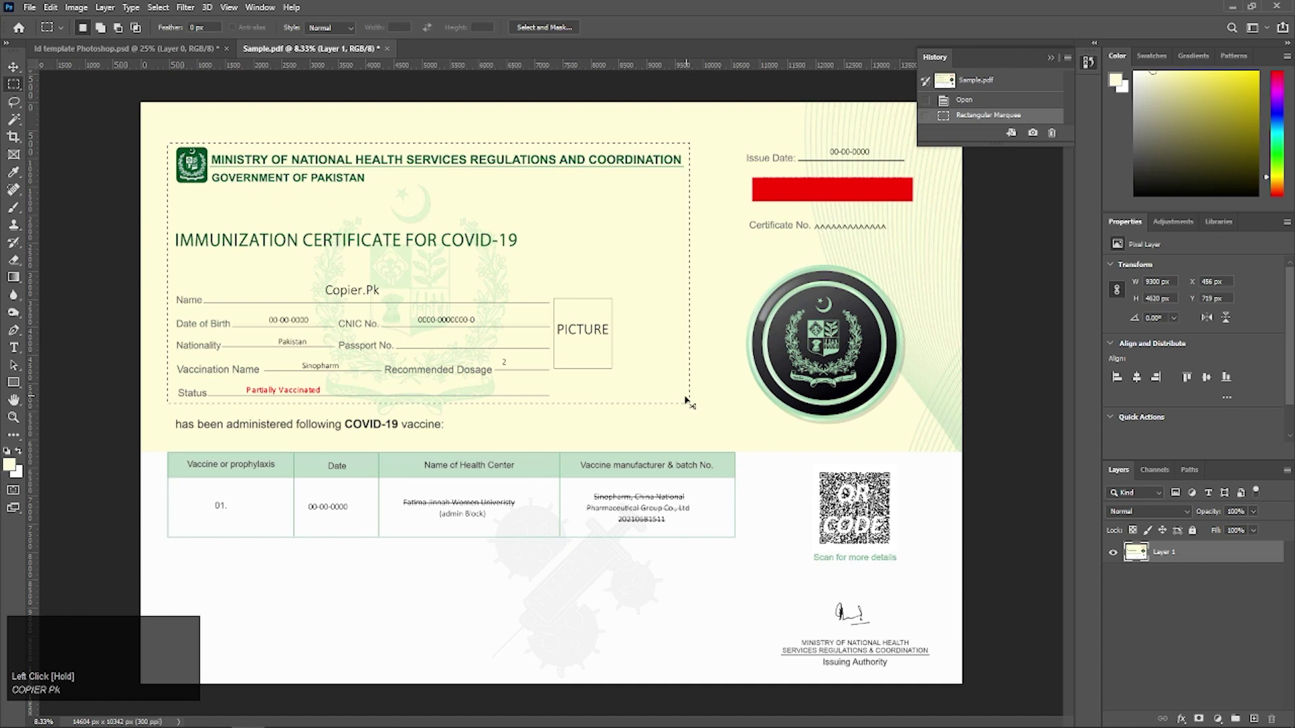
key(ctrl+c)
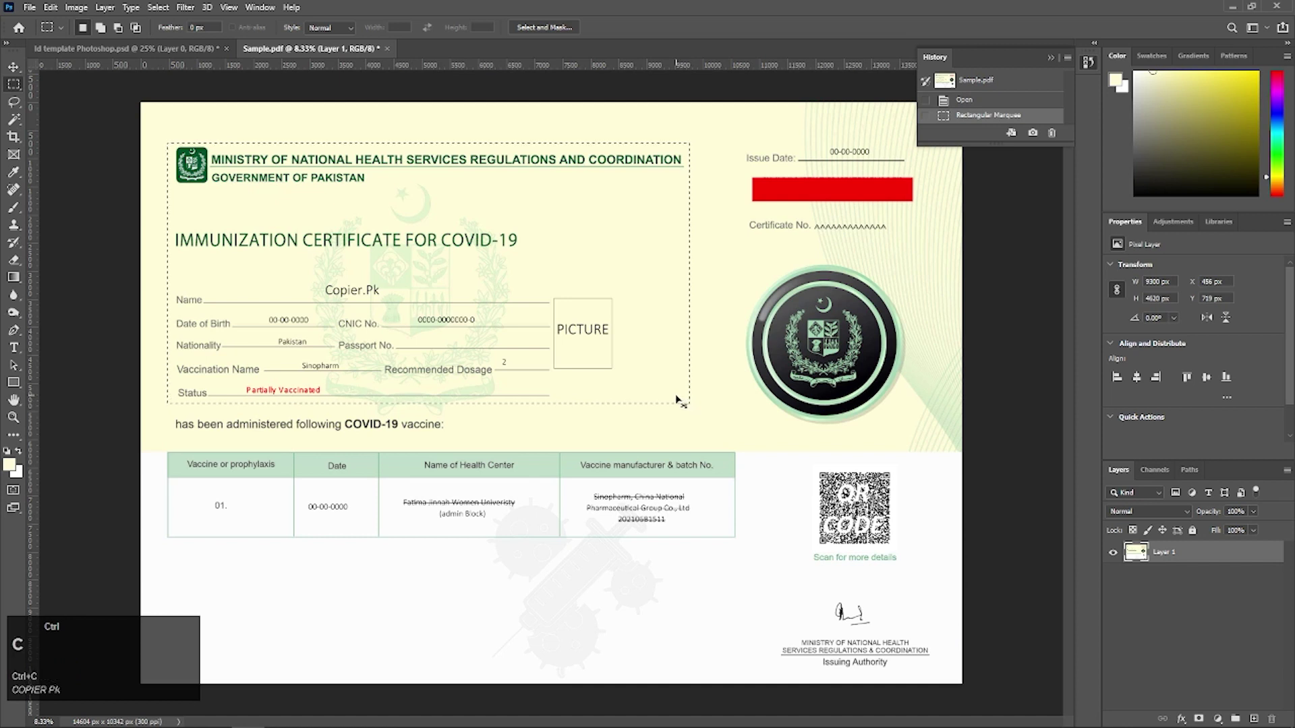
Paste the copied certificate section into the ID template as a new layer above Artboard 1.
click(138, 49)
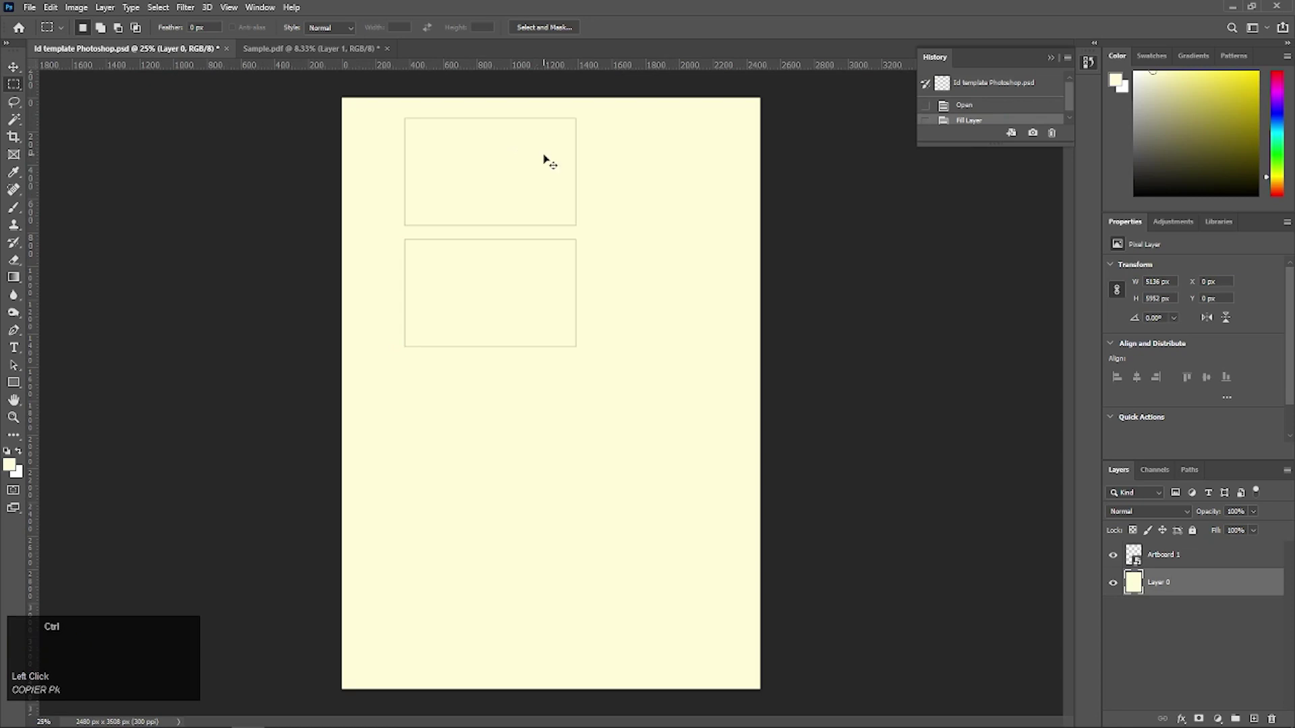
key(ctrl+v)
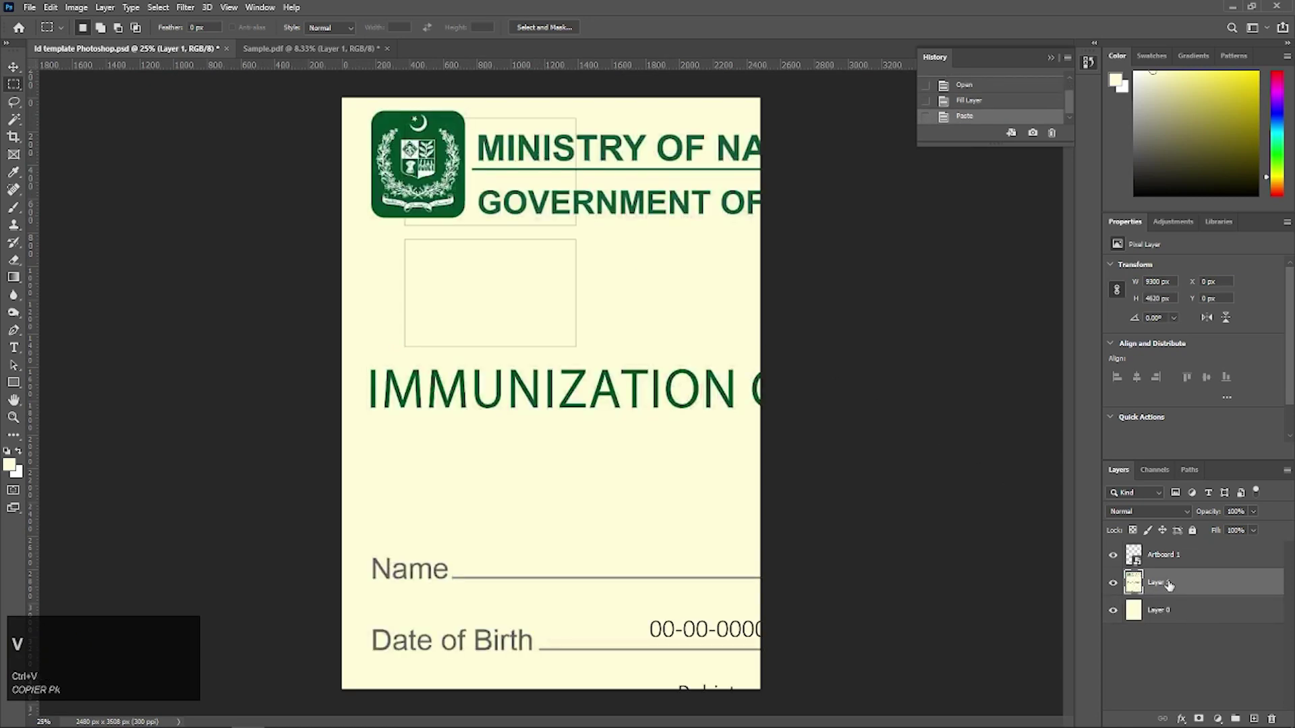
key(ctrl+z)
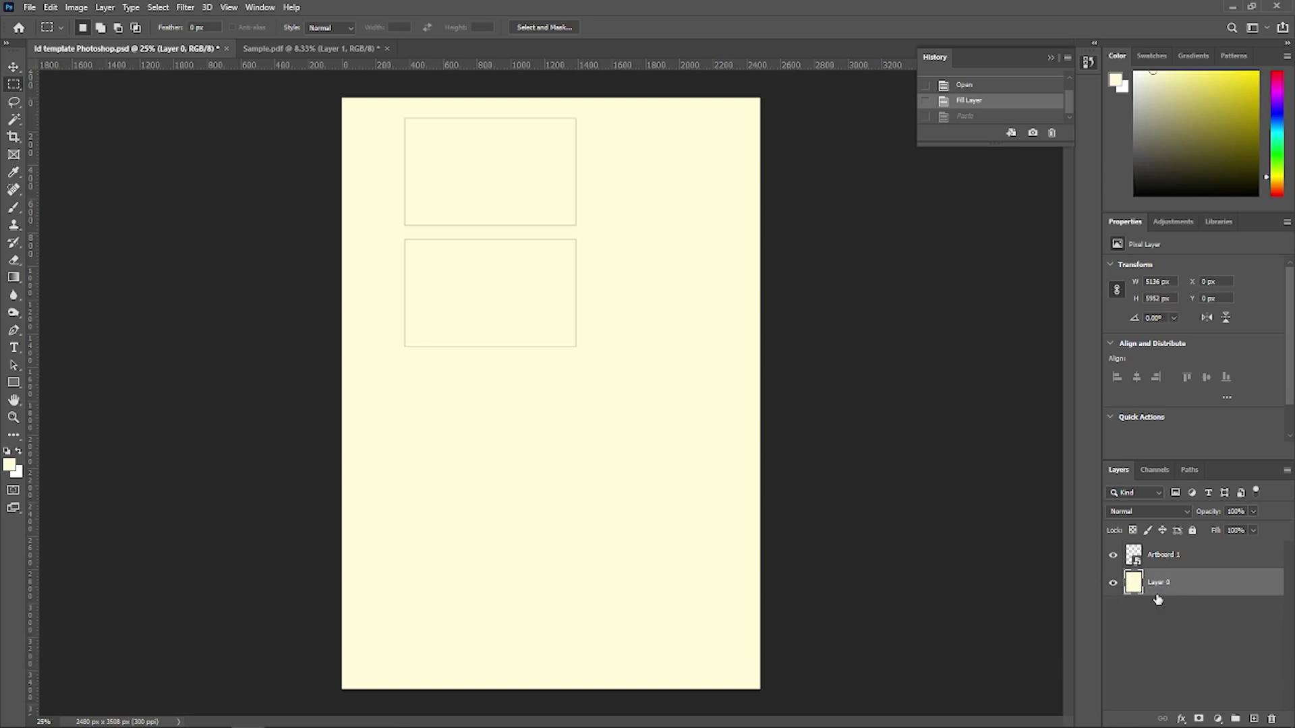
click(1180, 557)
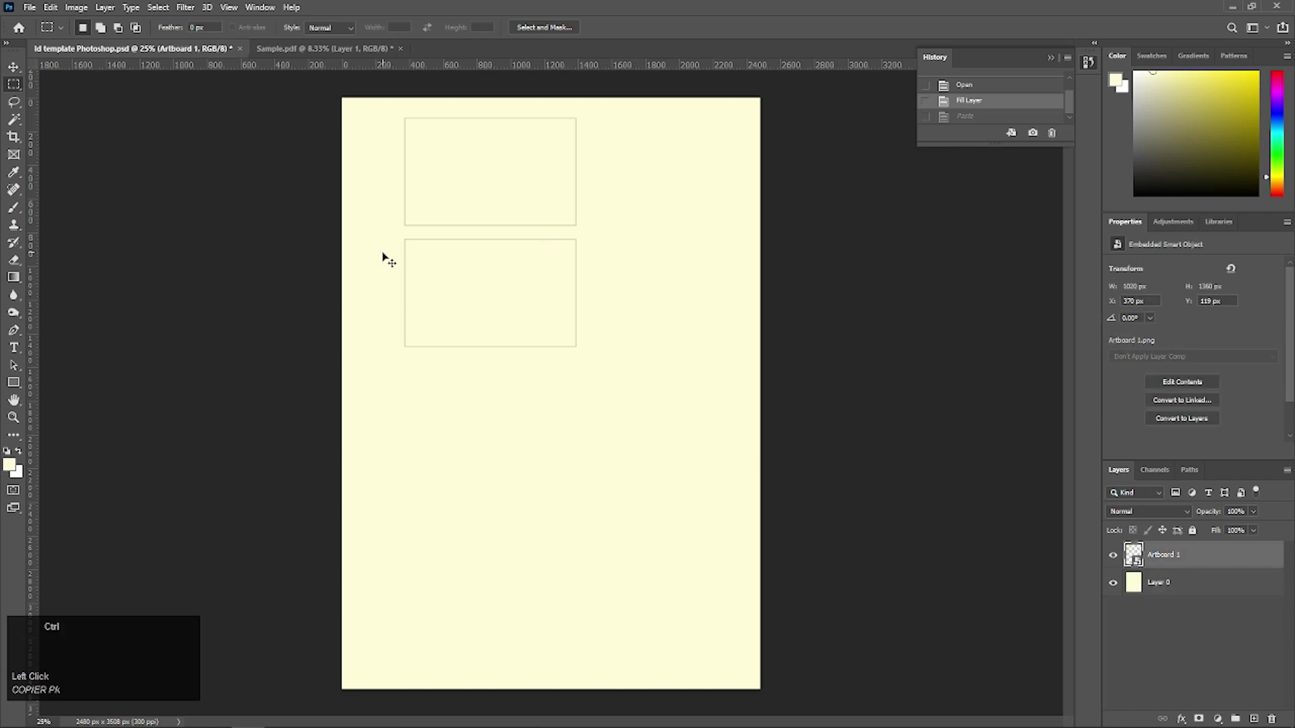
key(ctrl+v)
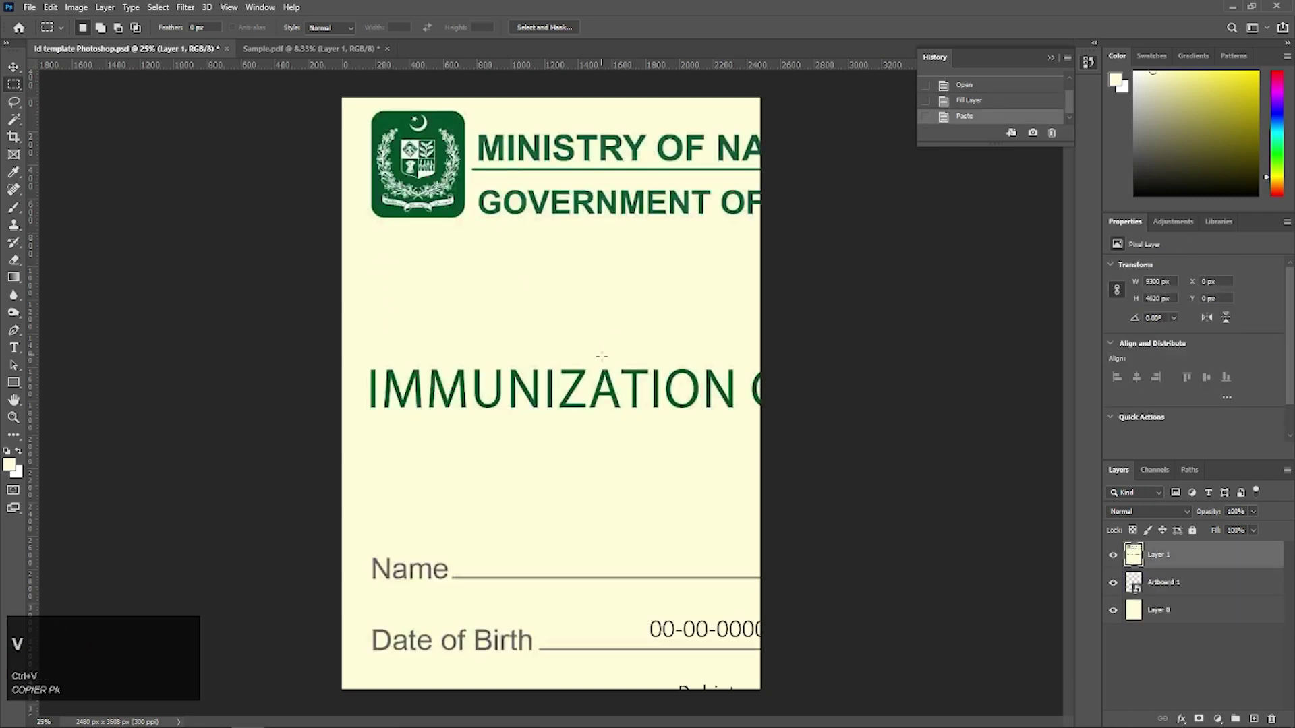
Scale the pasted certificate section down proportionally to about 20.8% with Free Transform.
scroll(532, 306, down, 3)
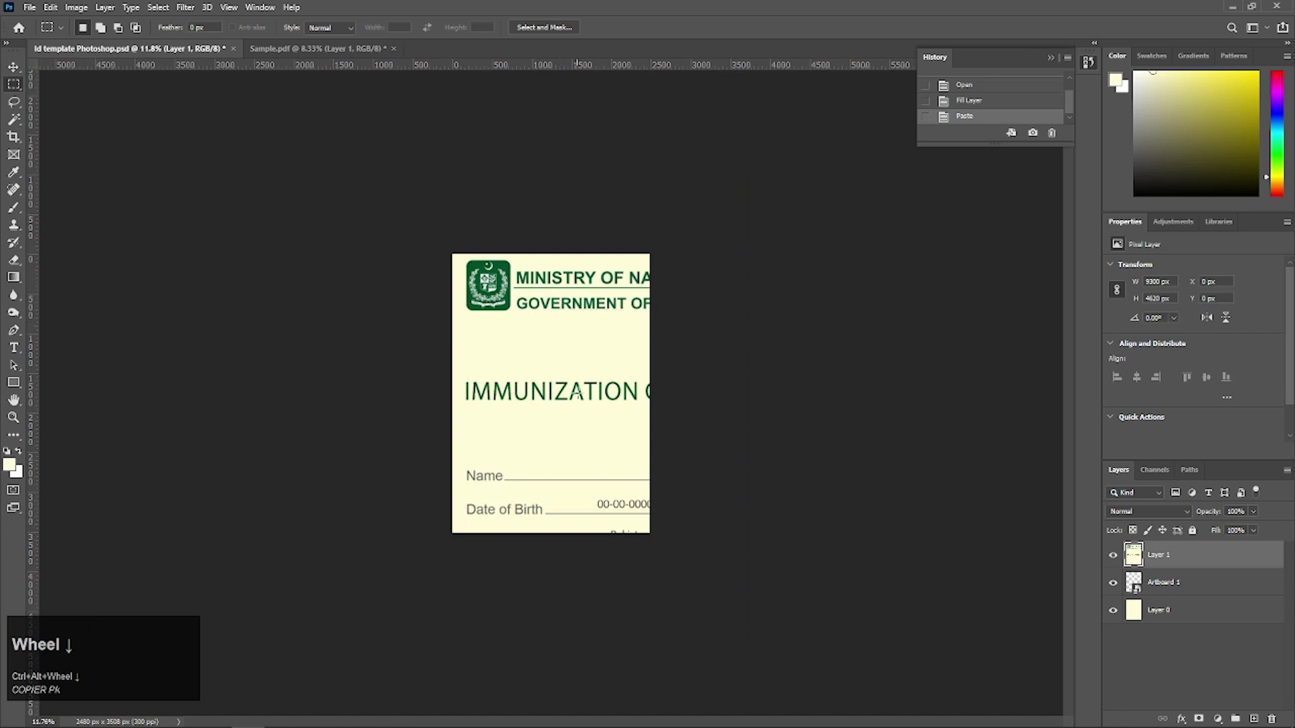
scroll(533, 356, up, 1)
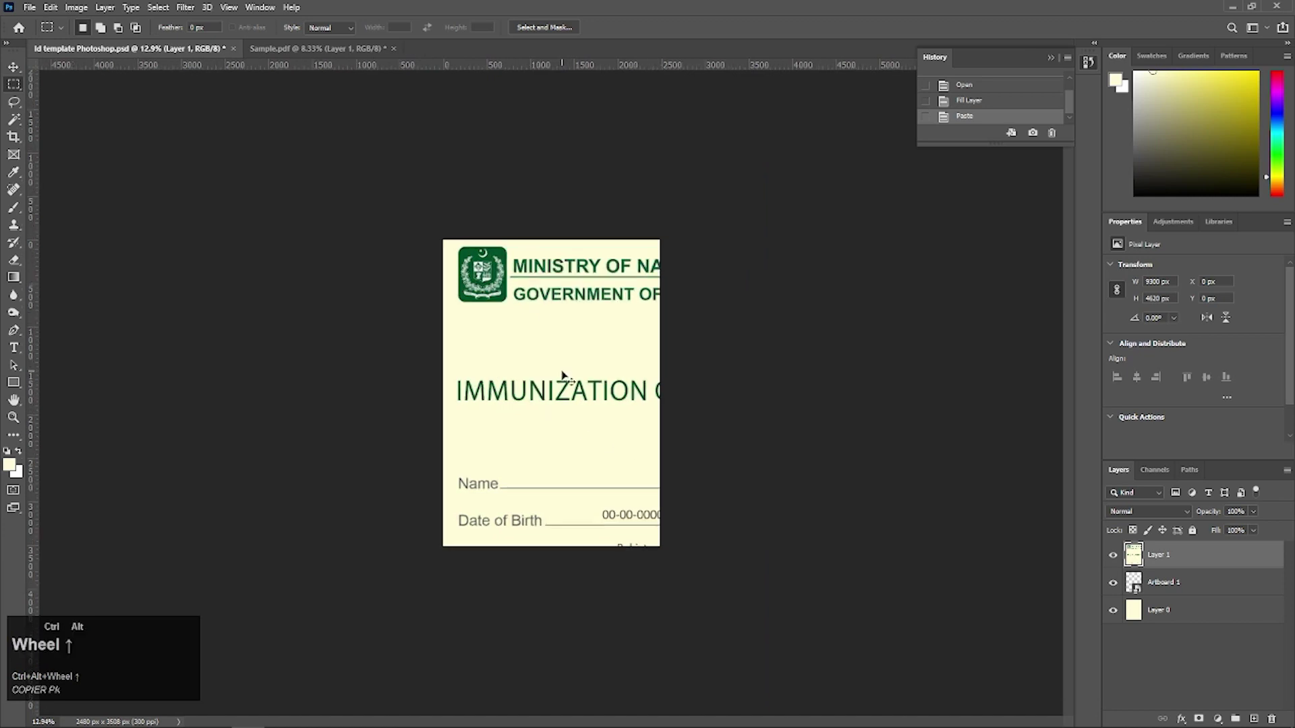
key(ctrl+t)
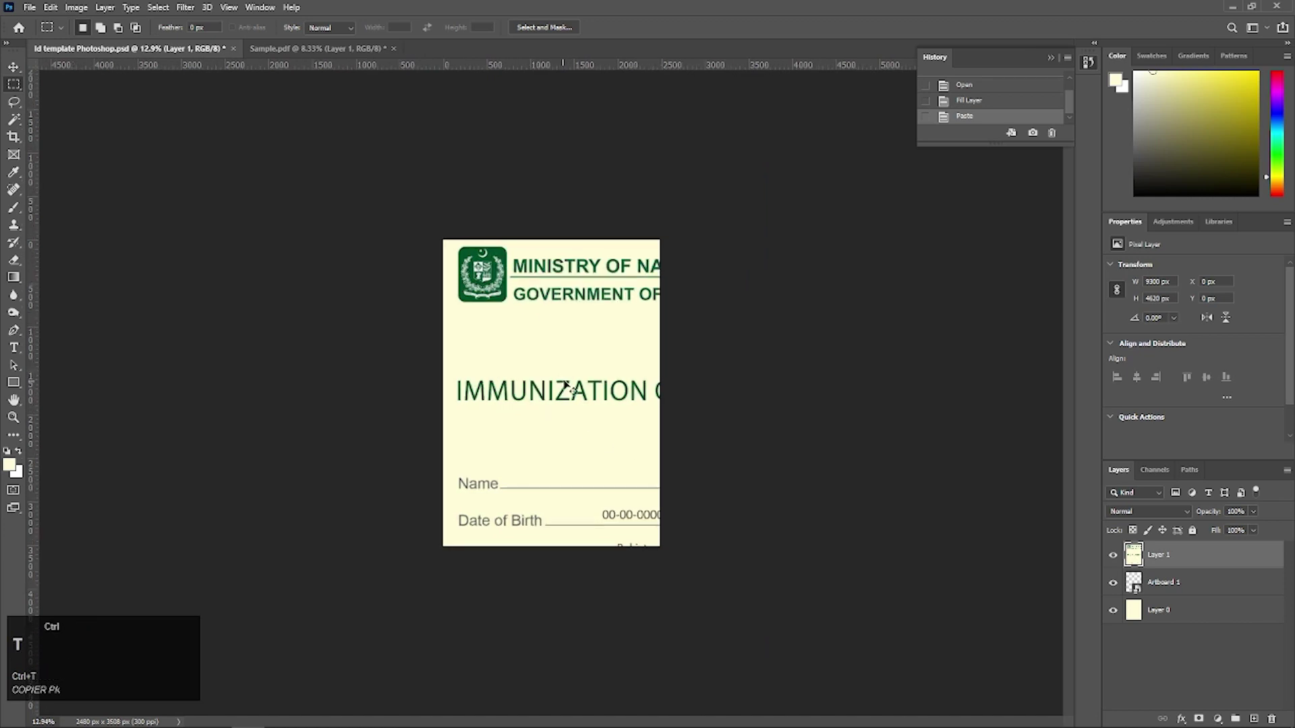
scroll(874, 485, down, 3)
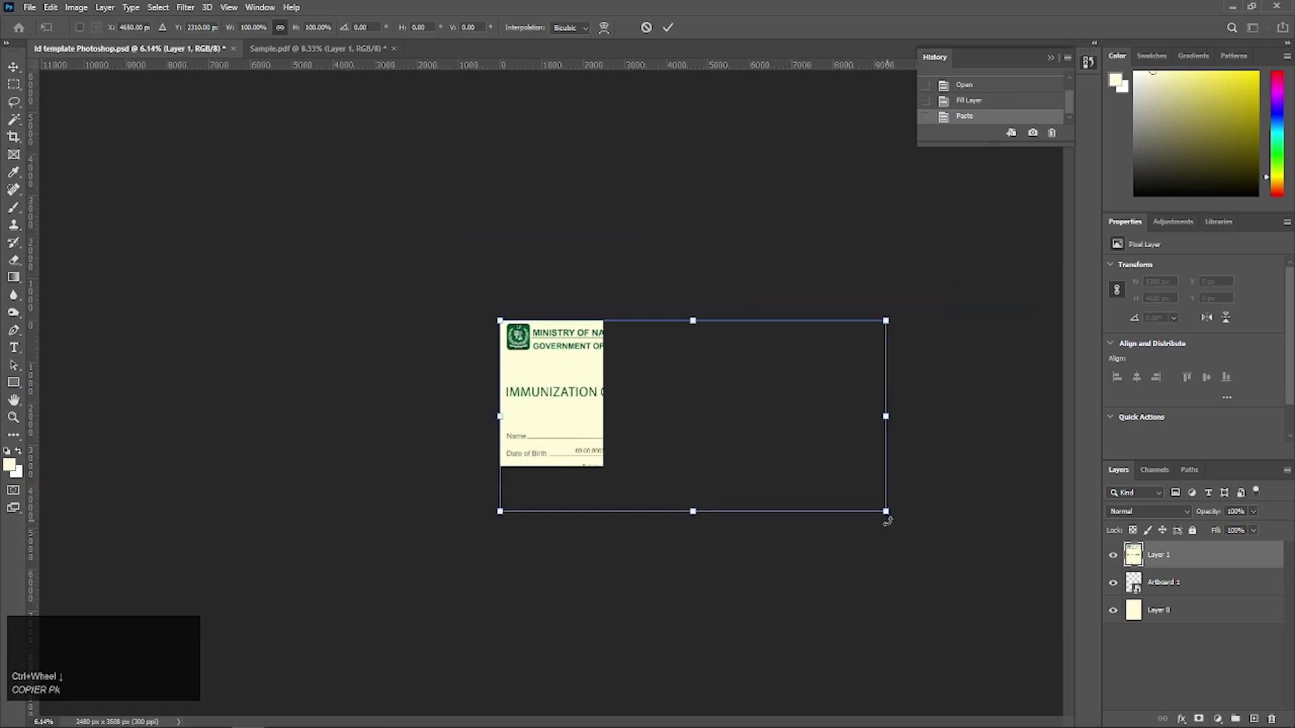
drag(887, 514, 580, 359)
scroll(530, 369, up, 5)
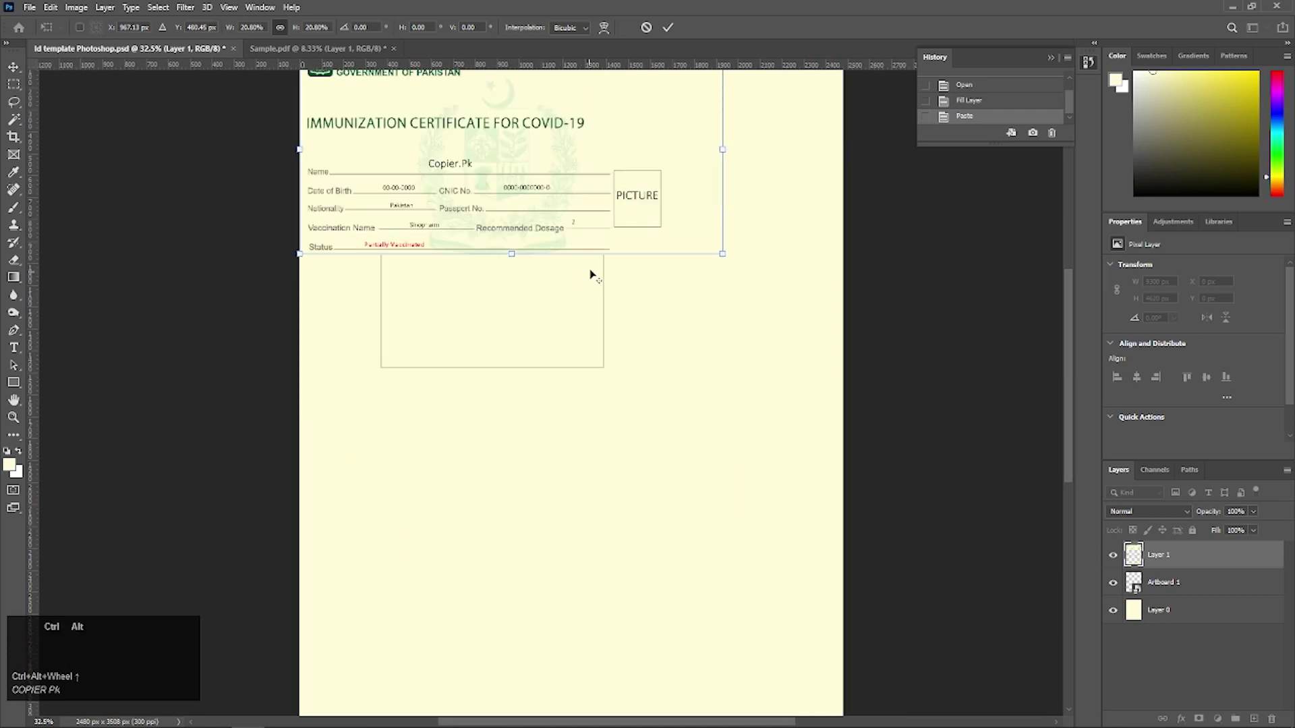
Move the pasted certificate section to the upper card frame and scale it proportionally to about 11%, matching the frame's width.
key(space)
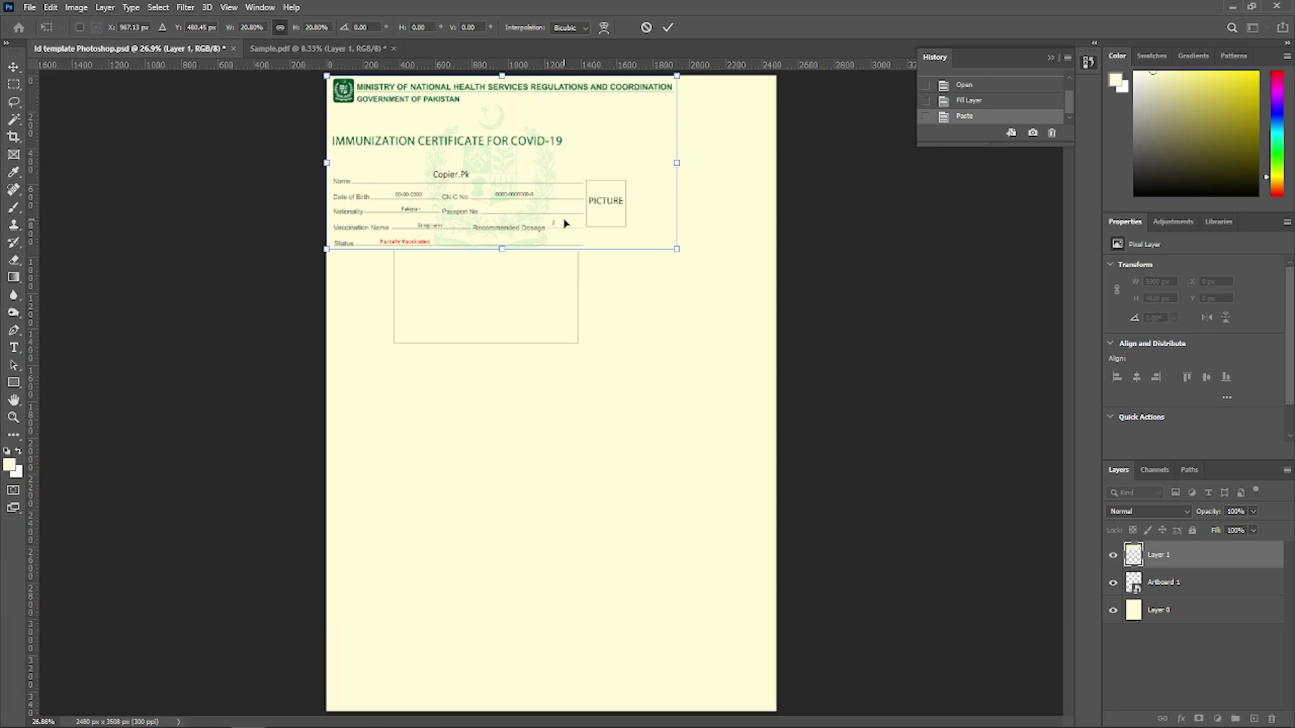
ctrl+alt+scroll(384, 128, down, 1)
ctrl+alt+scroll(405, 135, up, 1)
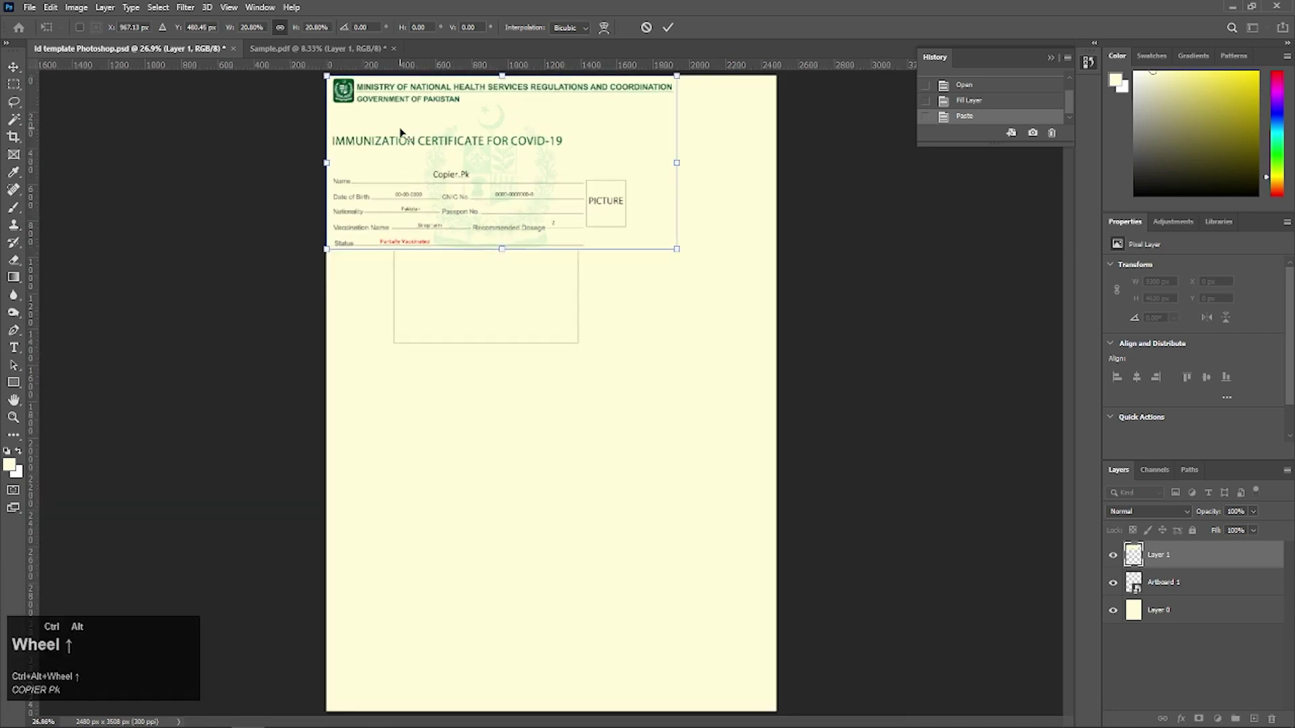
key(space)
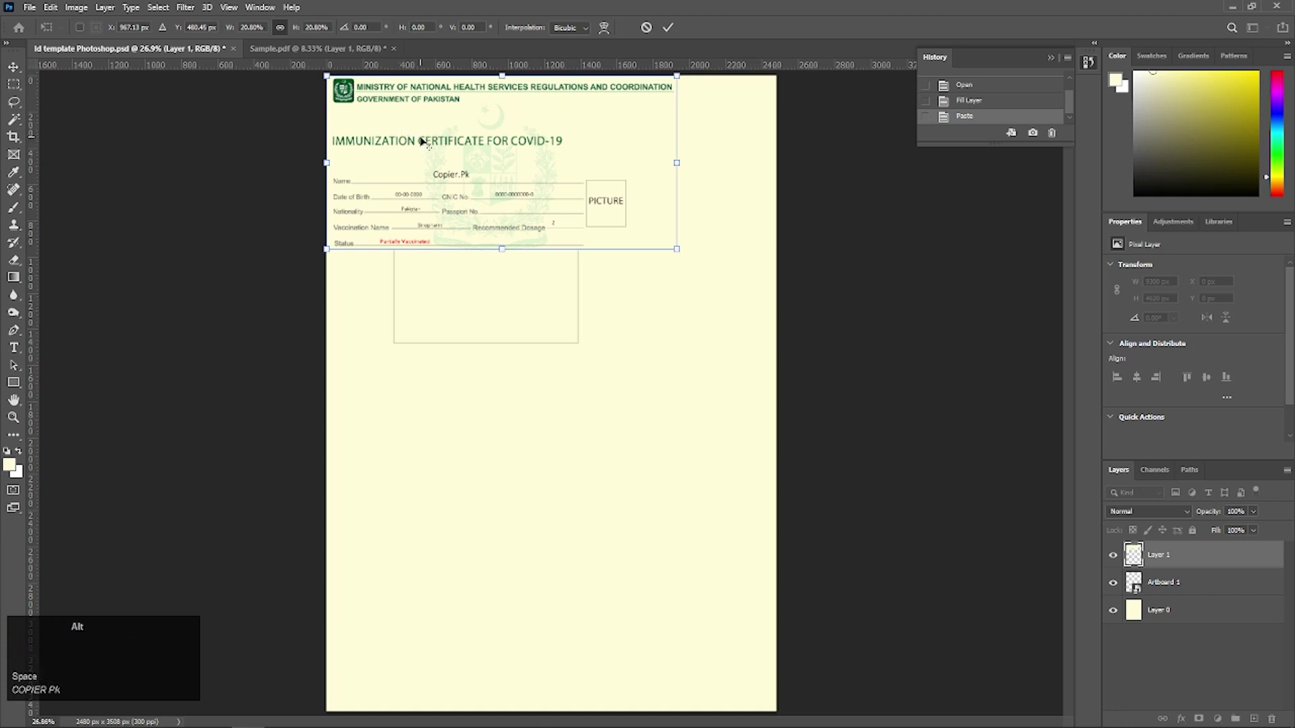
ctrl+alt+scroll(421, 138, up, 1)
drag(474, 129, 455, 221)
ctrl+alt+scroll(484, 249, up, 1)
drag(230, 132, 345, 157)
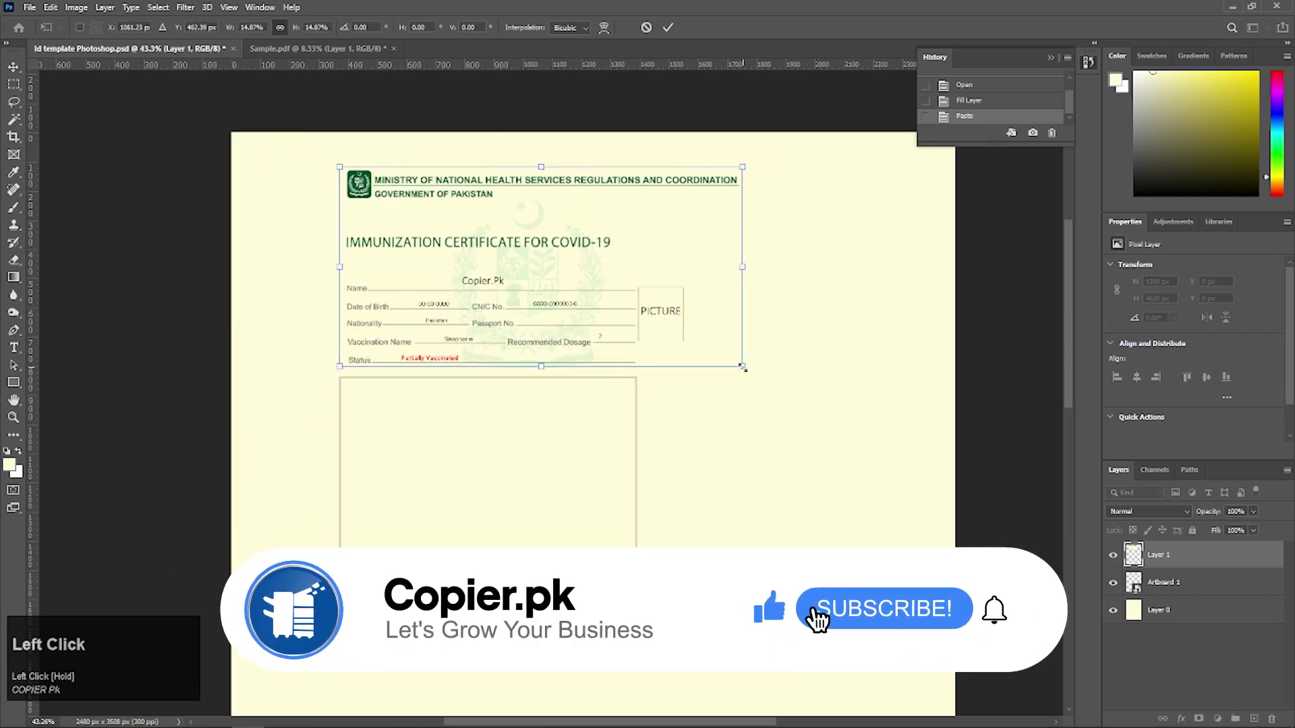
drag(742, 366, 636, 314)
Fine-tune the certificate section's lower-right and upper-left corners against the upper card frame, ending at about 10.99% scale.
ctrl+alt+scroll(634, 315, up, 3)
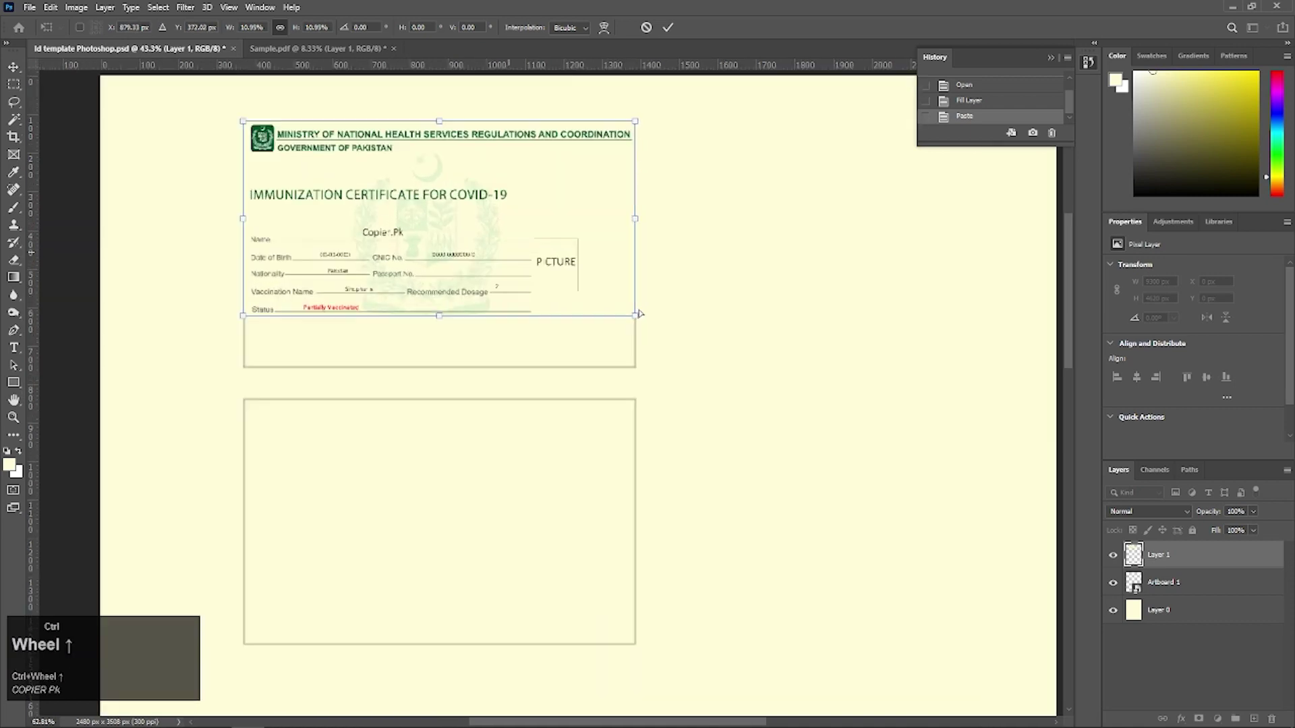
ctrl+alt+scroll(636, 324, up, 2)
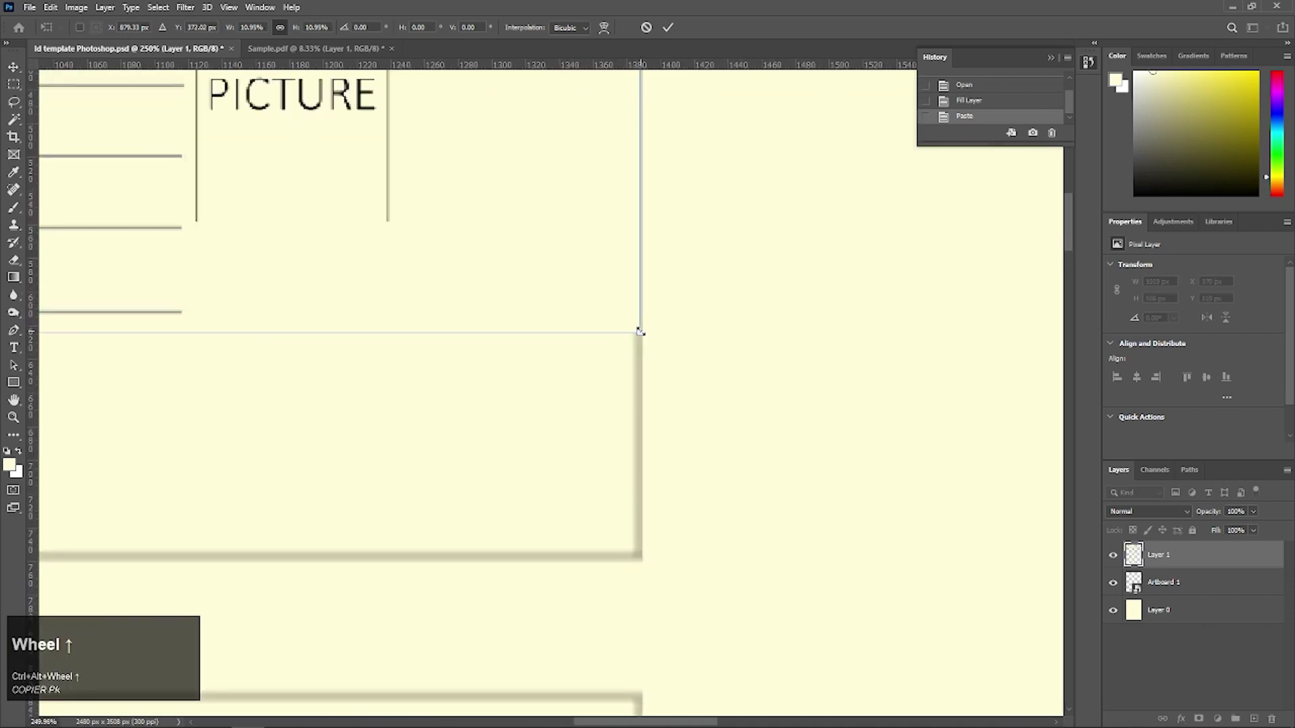
drag(640, 332, 642, 333)
ctrl+alt+scroll(362, 223, down, 5)
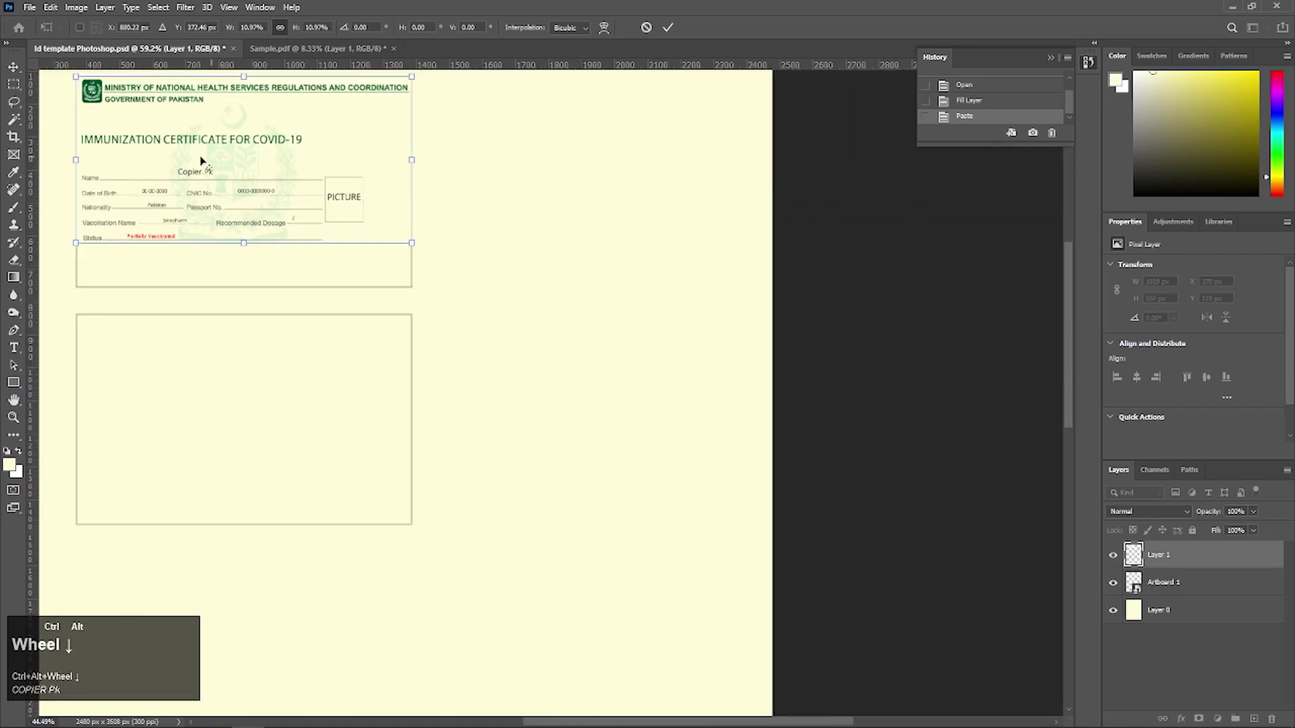
ctrl+alt+scroll(72, 86, up, 6)
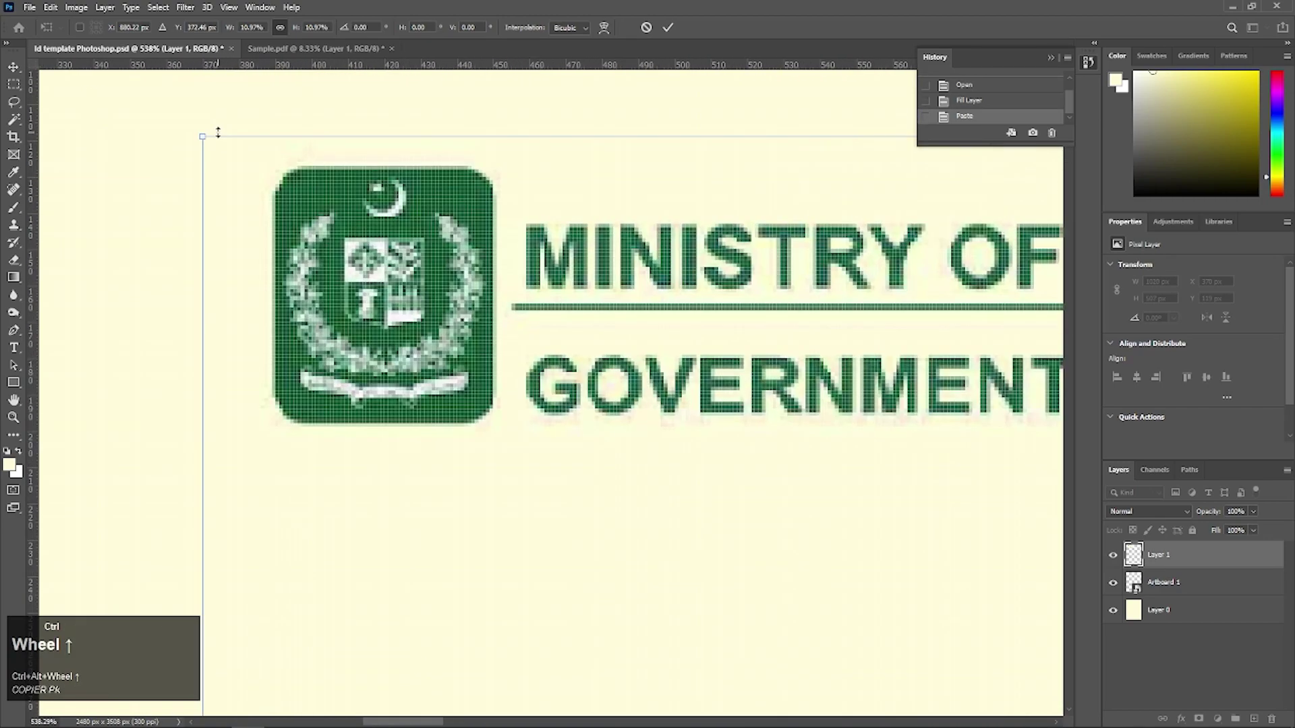
drag(203, 134, 194, 138)
ctrl+alt+scroll(533, 270, down, 6)
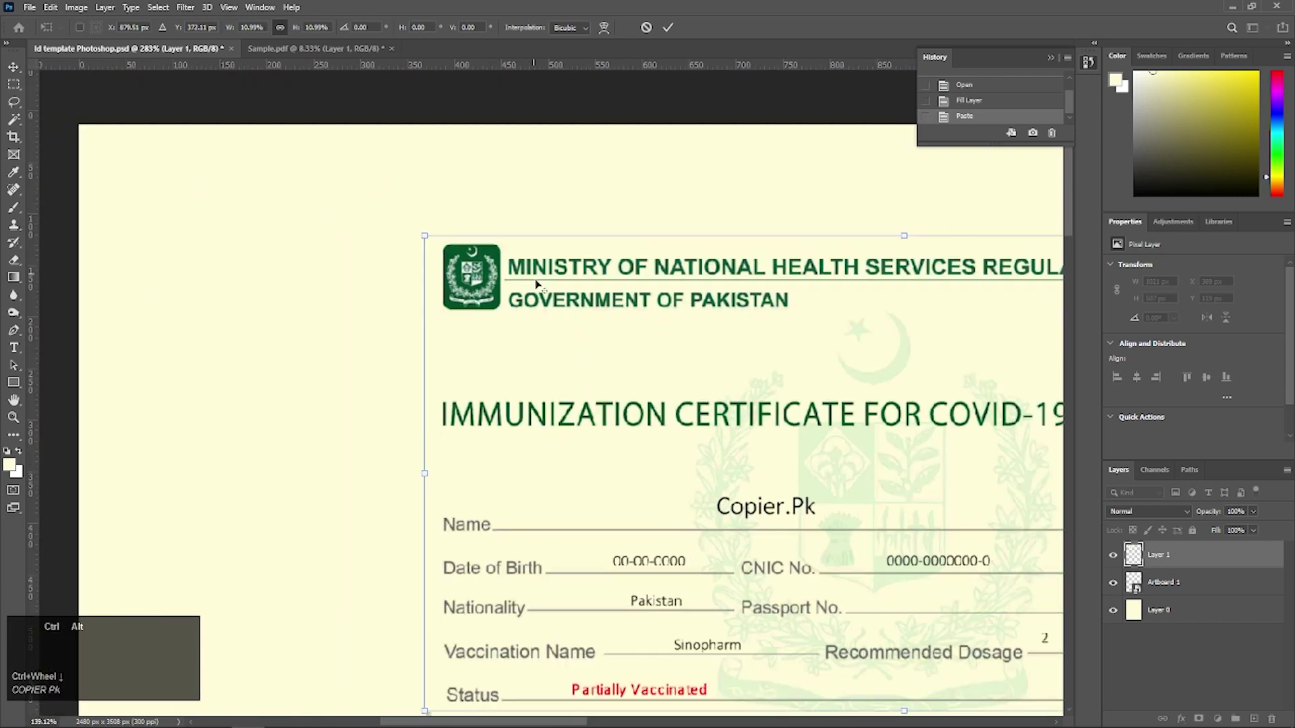
ctrl+alt+scroll(852, 592, down, 2)
ctrl+alt+scroll(954, 616, up, 2)
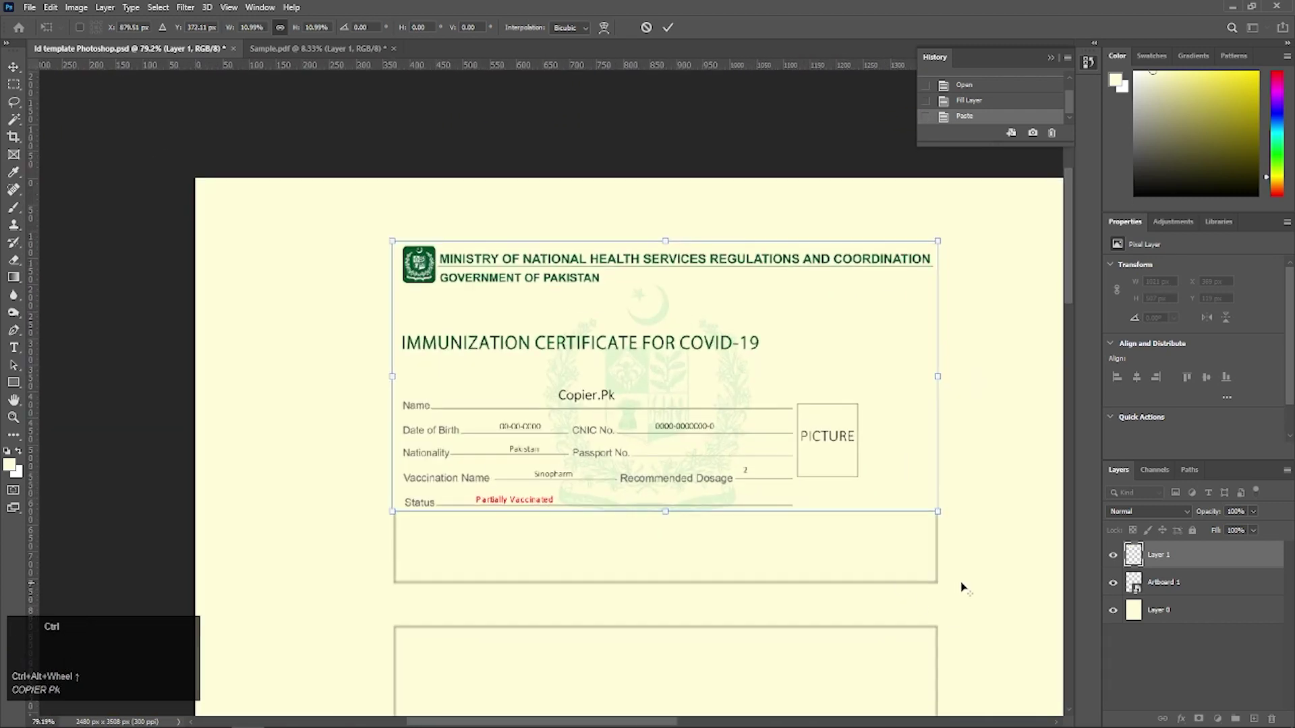
ctrl+scroll(842, 529, up, 1)
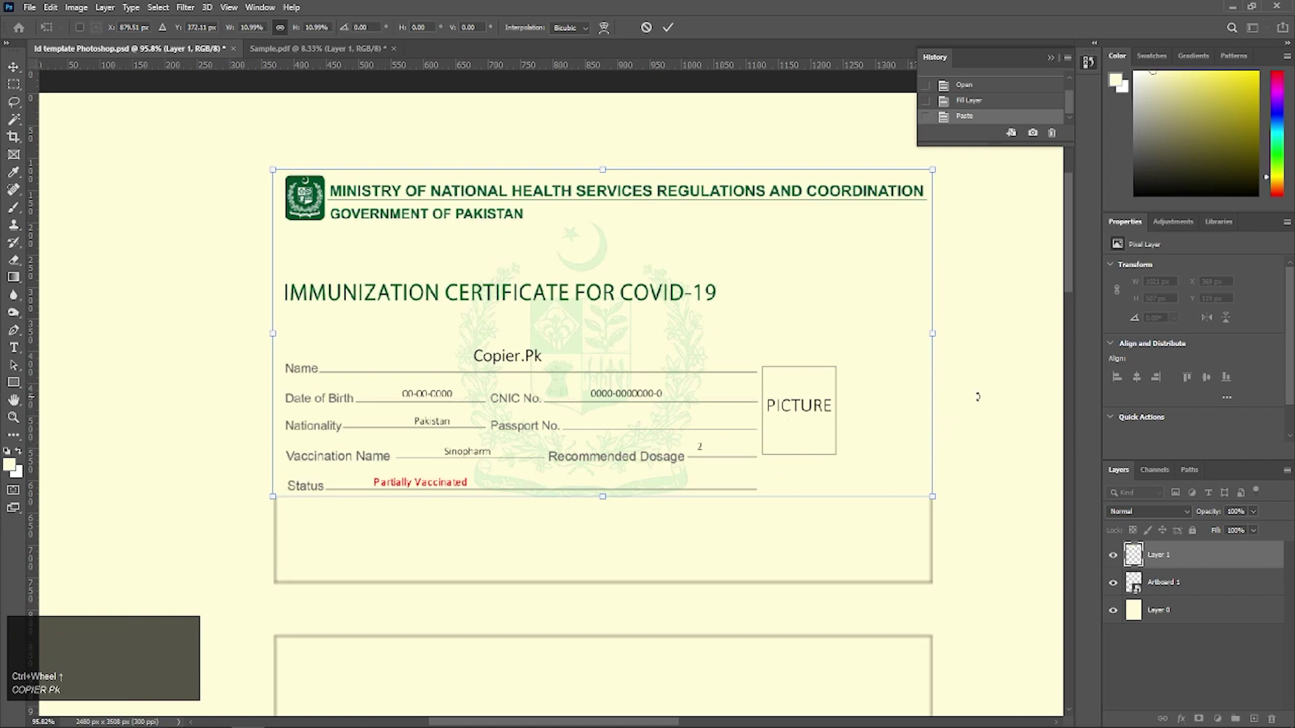
Copy a rectangular marquee area about 3420 × 1949 px around the Issue Date and Certificate No. block in Sample.pdf.
click(311, 47)
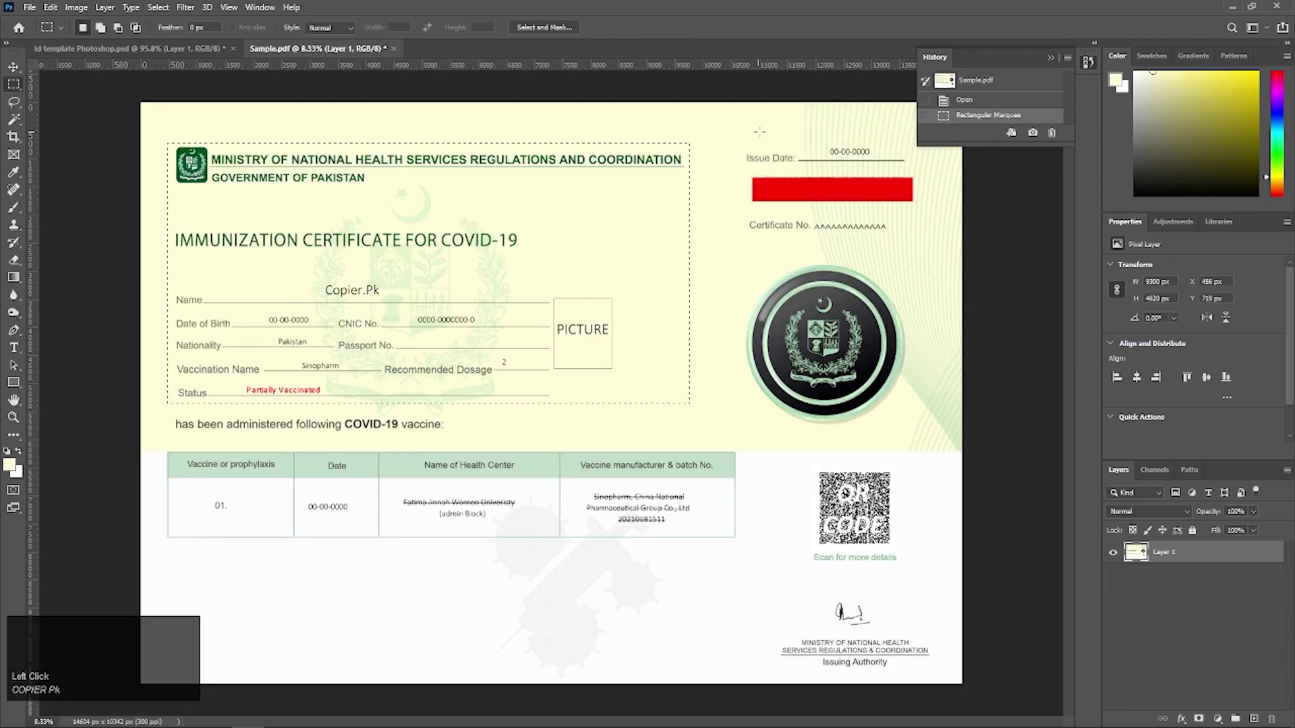
ctrl+alt+scroll(826, 229, down, 2)
ctrl+alt+scroll(831, 246, up, 1)
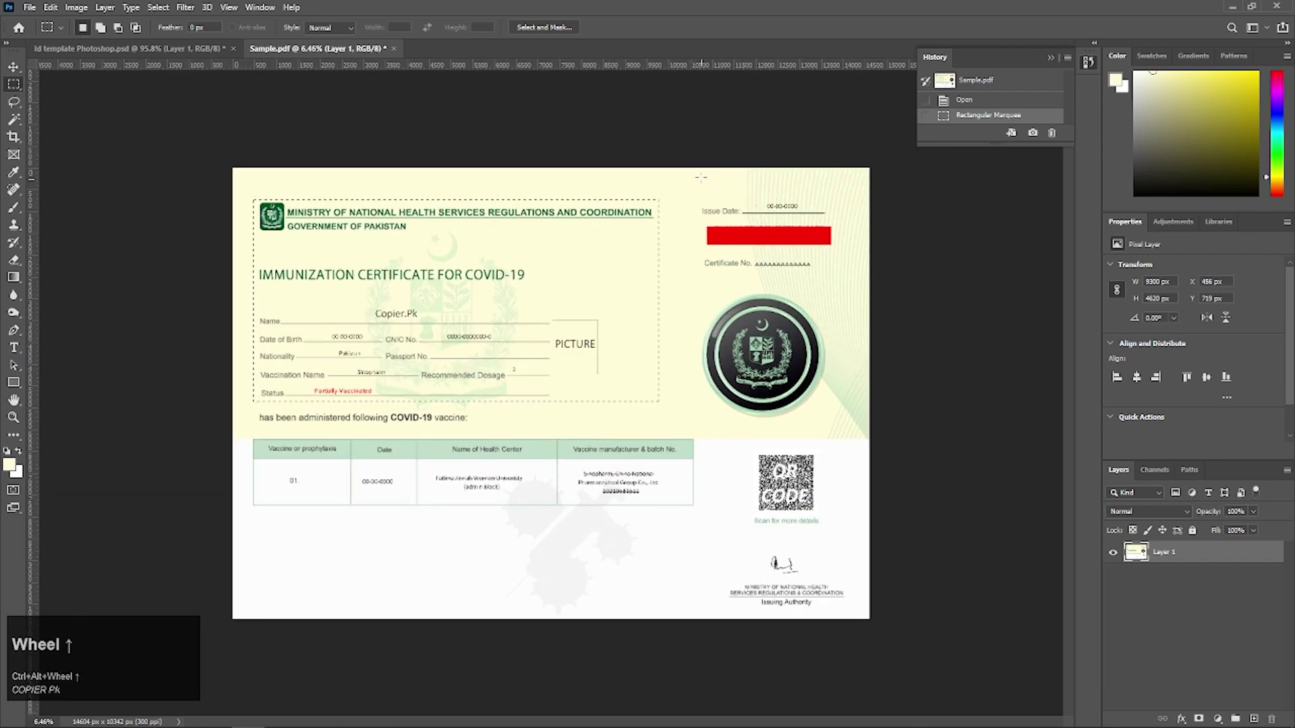
drag(695, 167, 870, 292)
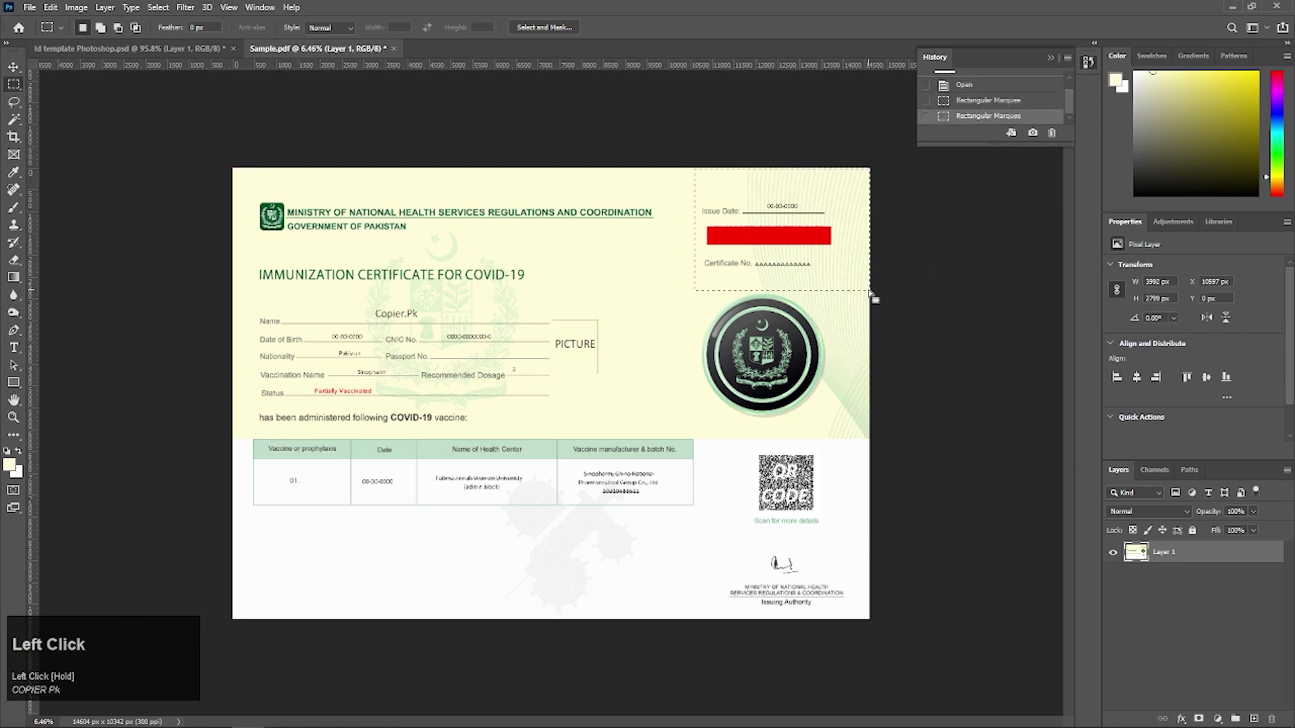
click(861, 294)
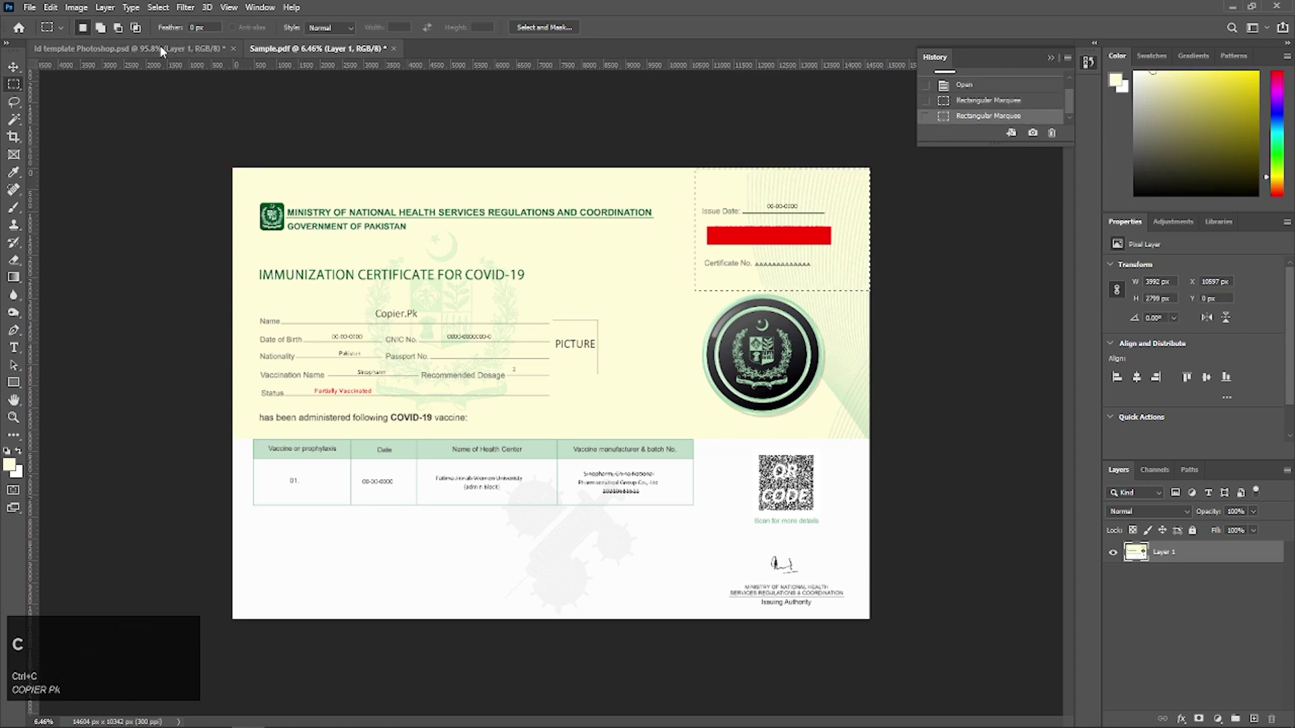
drag(692, 195, 842, 281)
key(ctrl+c)
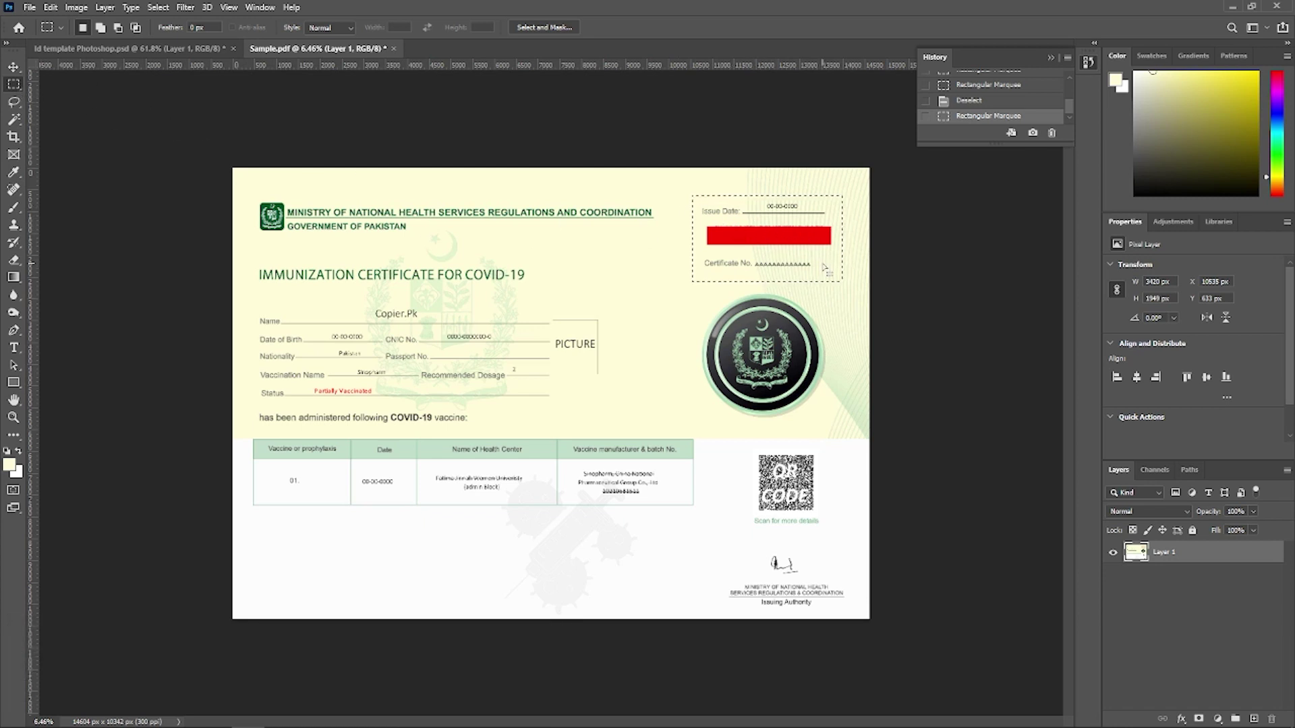
Paste the copied Issue Date and Certificate No. block into the ID template as a new layer above Layer 1.
key(ctrl)
key(ctrl+Tab)
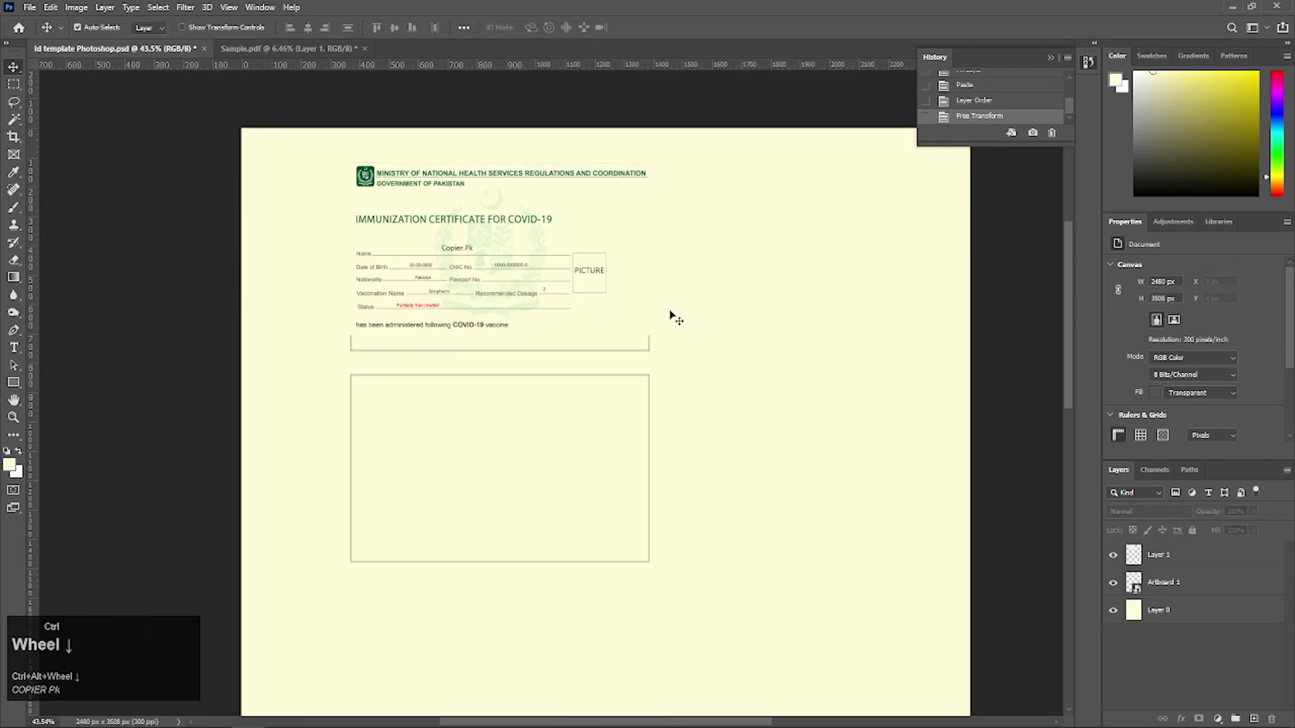
click(733, 311)
click(1175, 561)
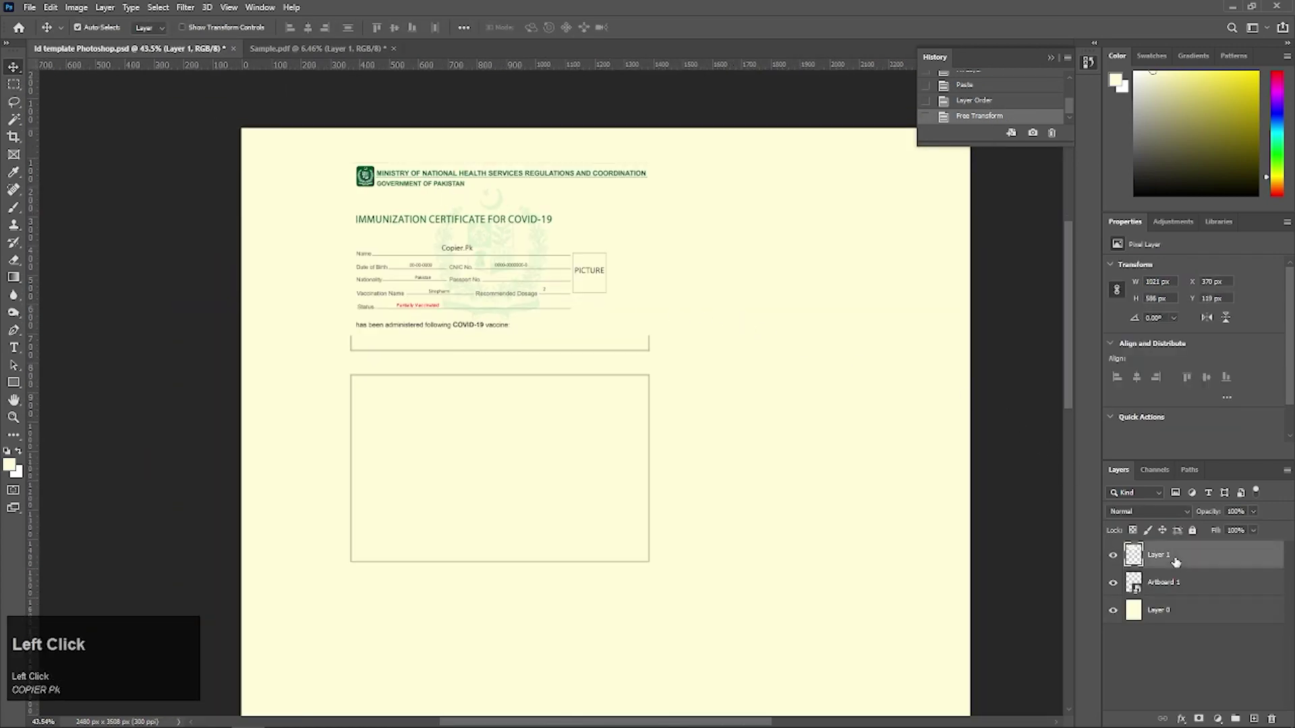
click(1164, 582)
click(553, 316)
key(ctrl)
key(ctrl+v)
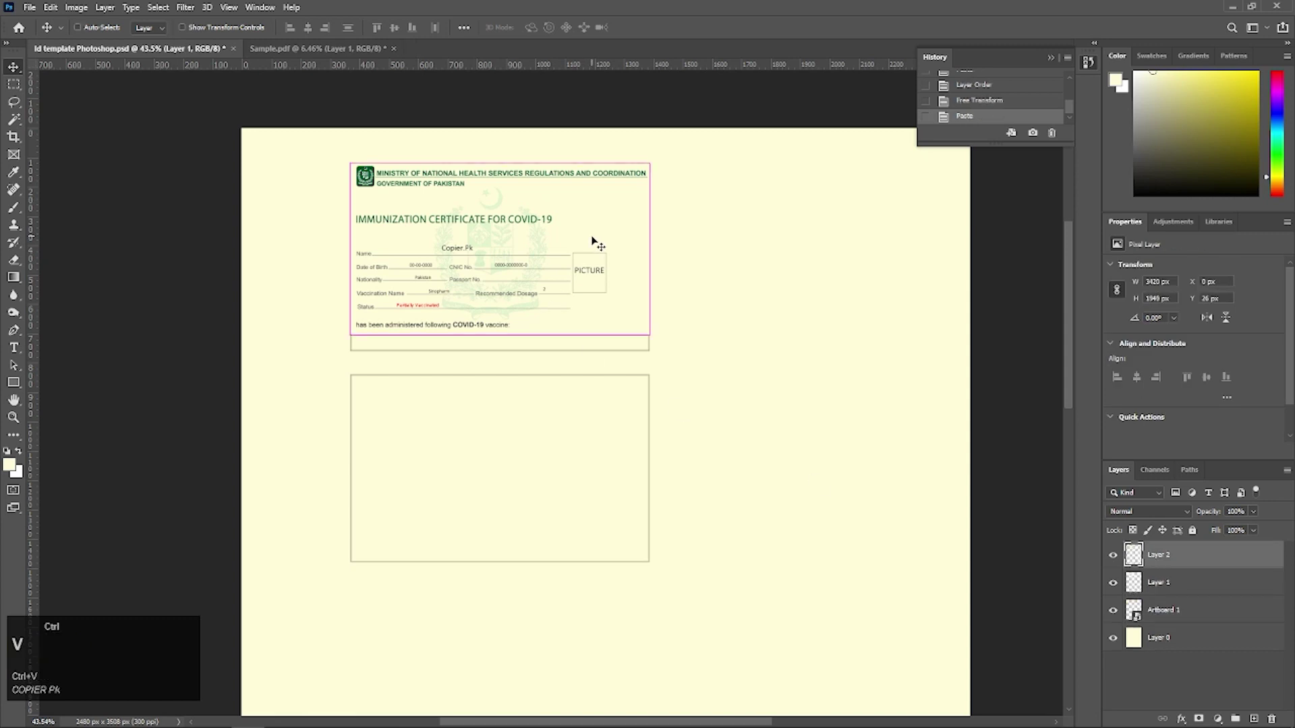
Scale the pasted Issue Date block proportionally to about 12% with Free Transform and move it over the certificate's upper-right area.
scroll(540, 346, down, 5)
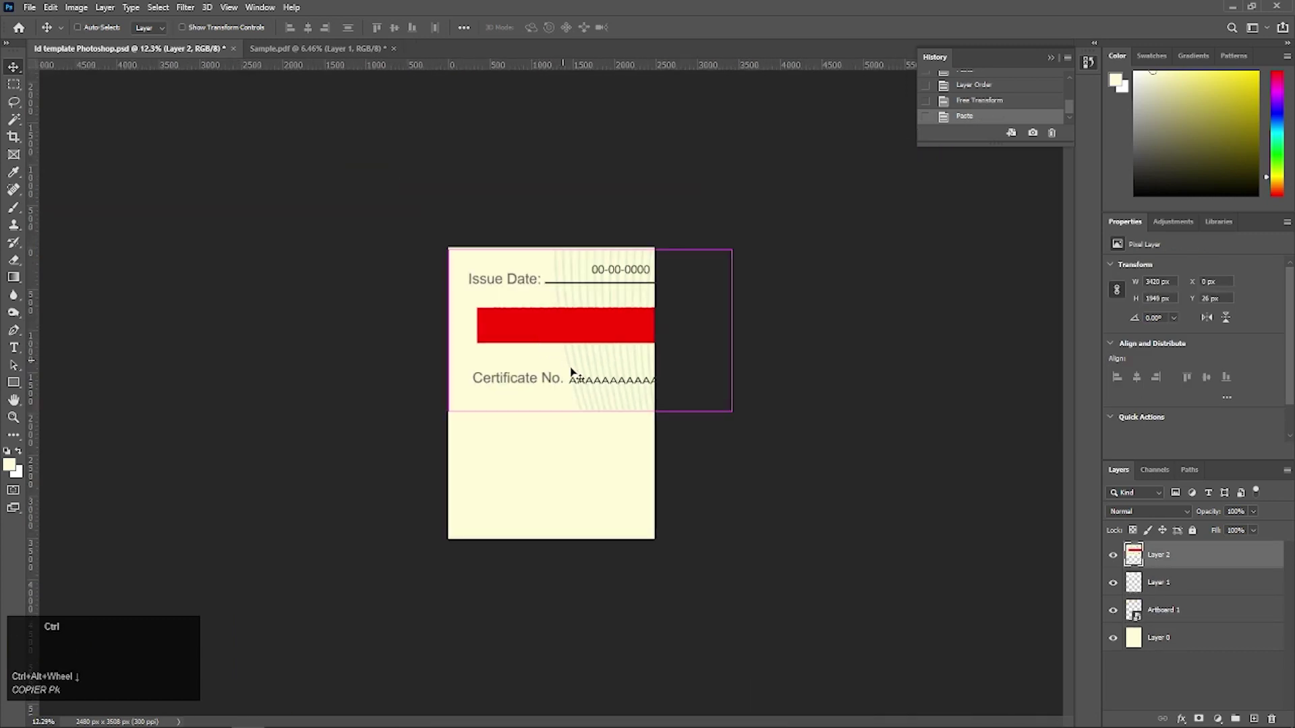
key(ctrl+t)
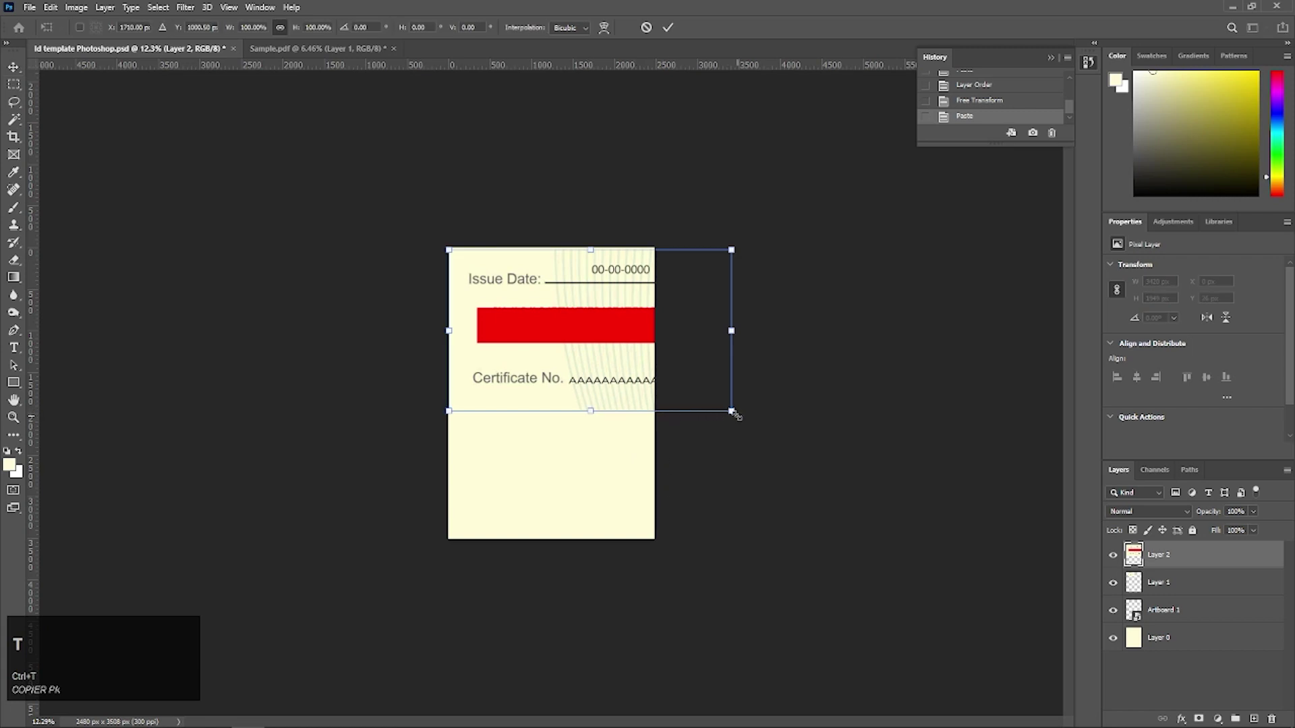
drag(733, 413, 488, 272)
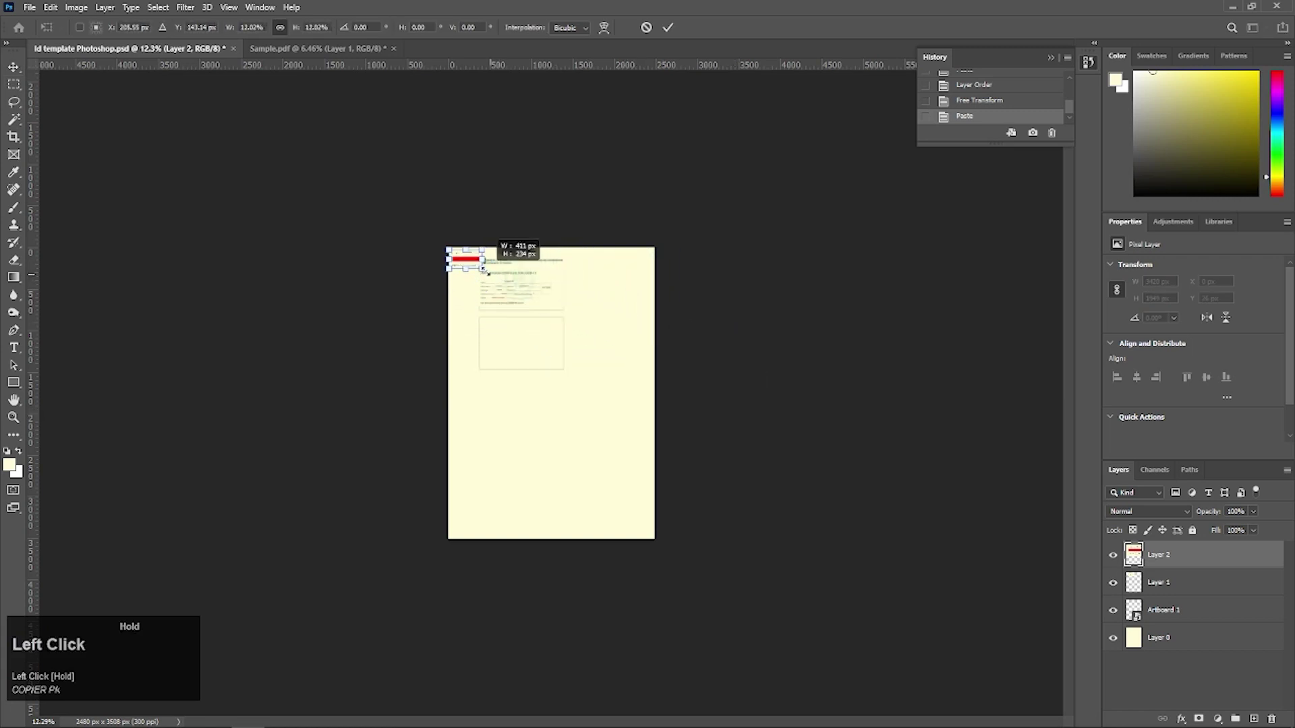
scroll(468, 252, up, 5)
scroll(468, 251, down, 6)
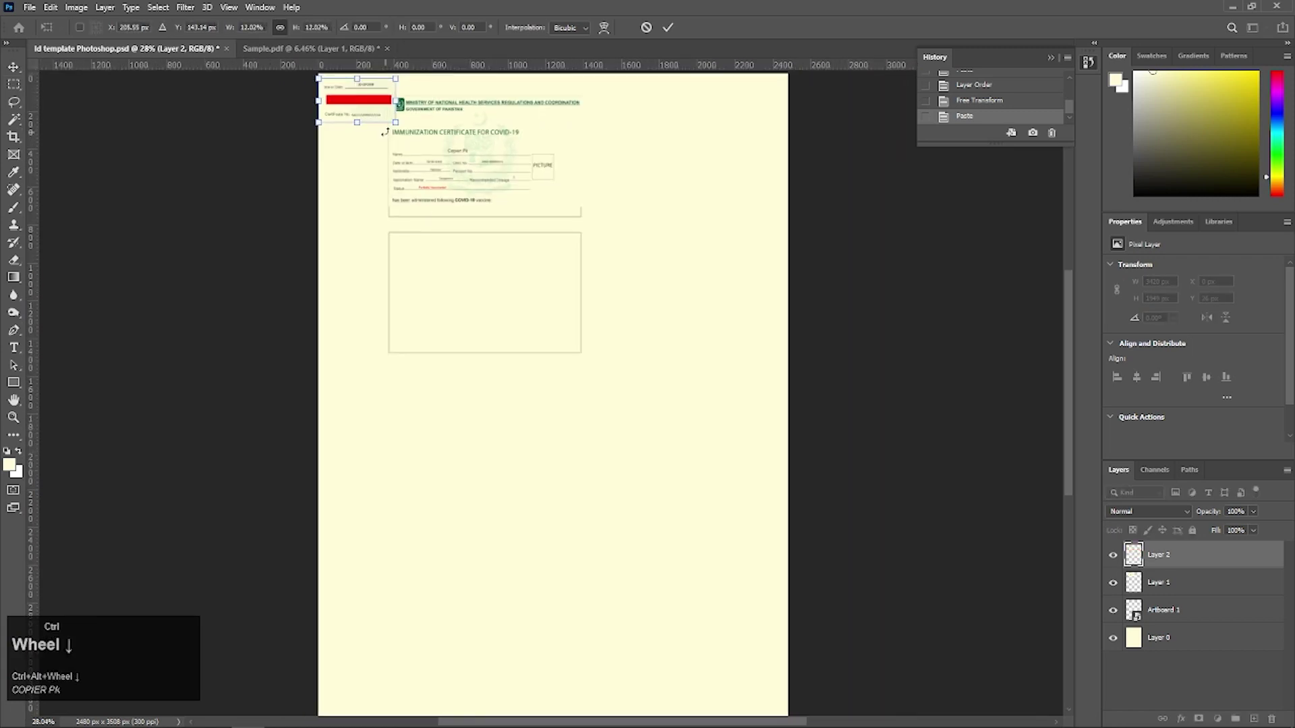
drag(386, 132, 717, 260)
scroll(391, 209, up, 2)
scroll(717, 259, up, 2)
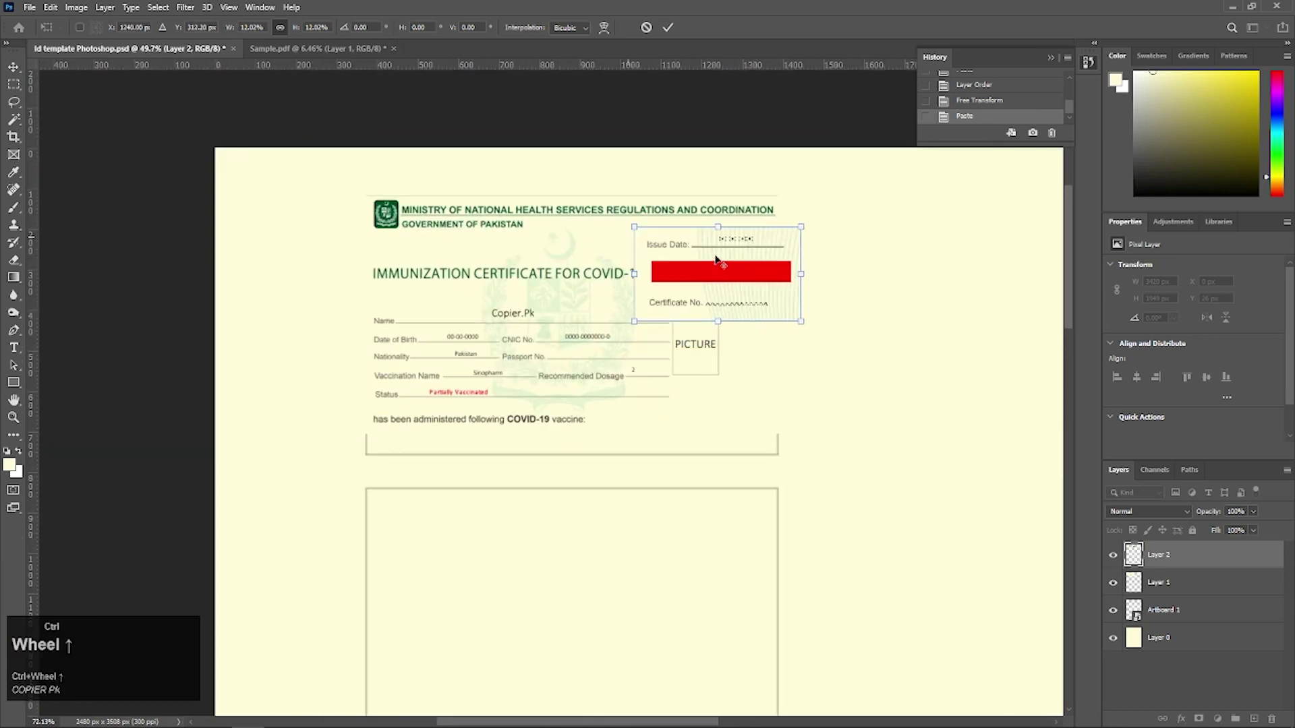
scroll(716, 260, up, 2)
scroll(703, 267, up, 1)
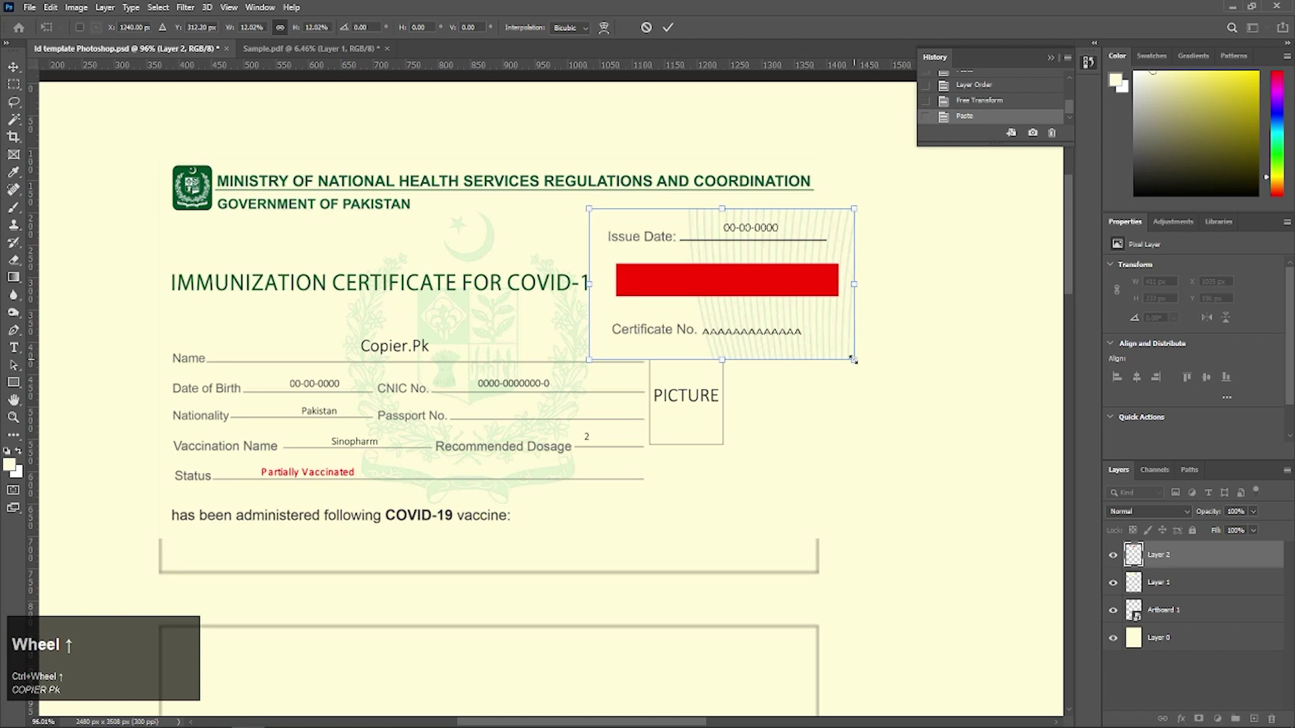
Scale the Issue Date block down to about 8.5%, place it between the ministry heading and the picture box, and apply the transform.
drag(853, 360, 751, 290)
drag(670, 263, 725, 256)
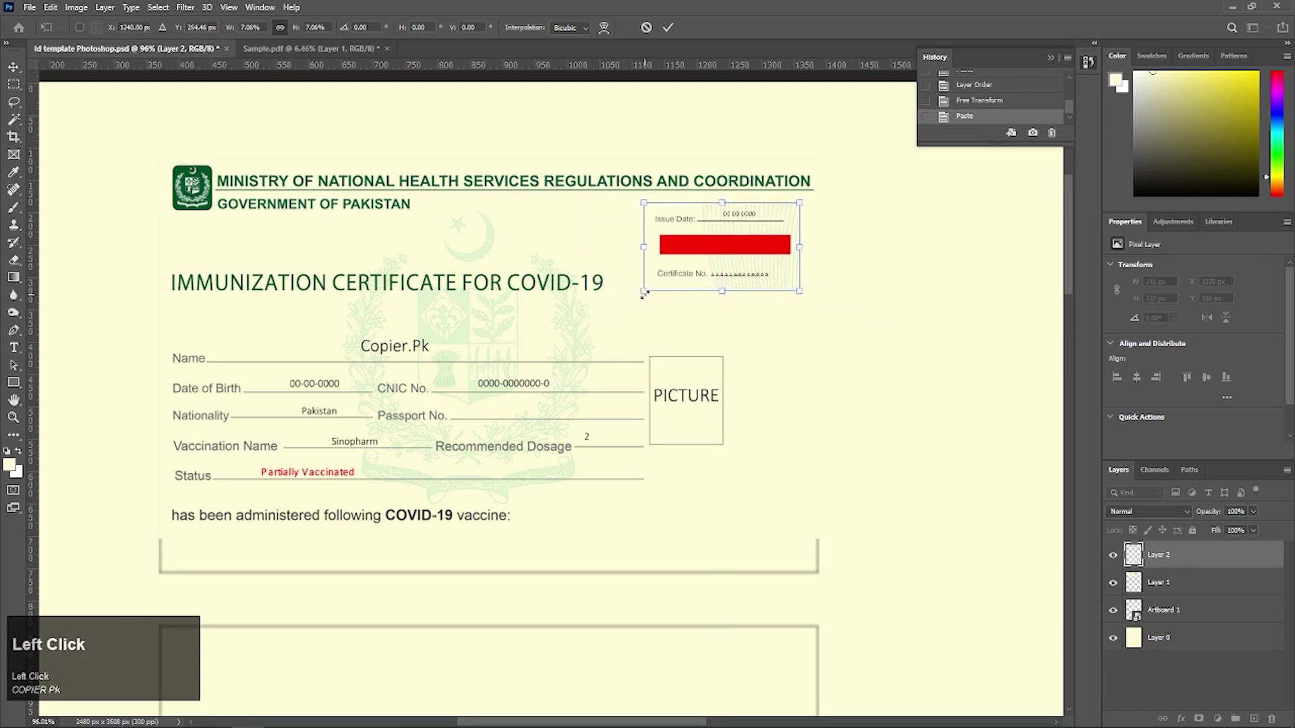
drag(643, 295, 611, 309)
drag(722, 292, 720, 297)
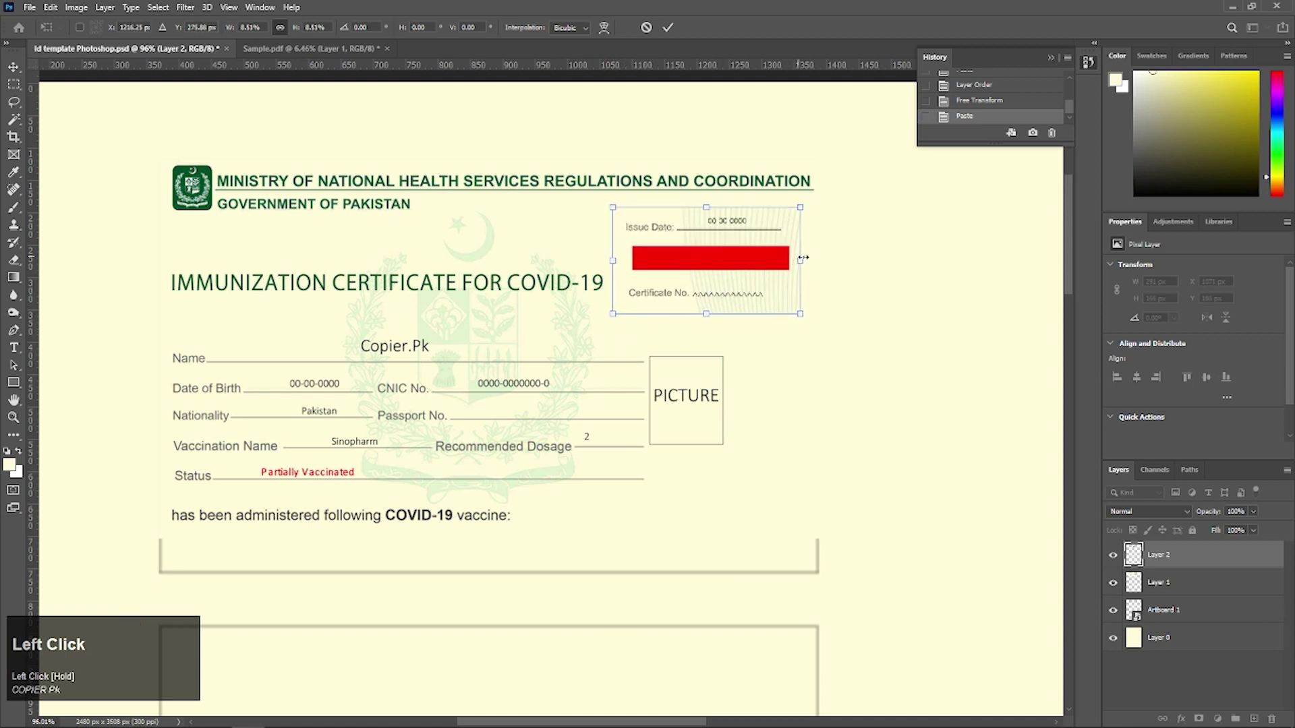
scroll(794, 290, down, 5)
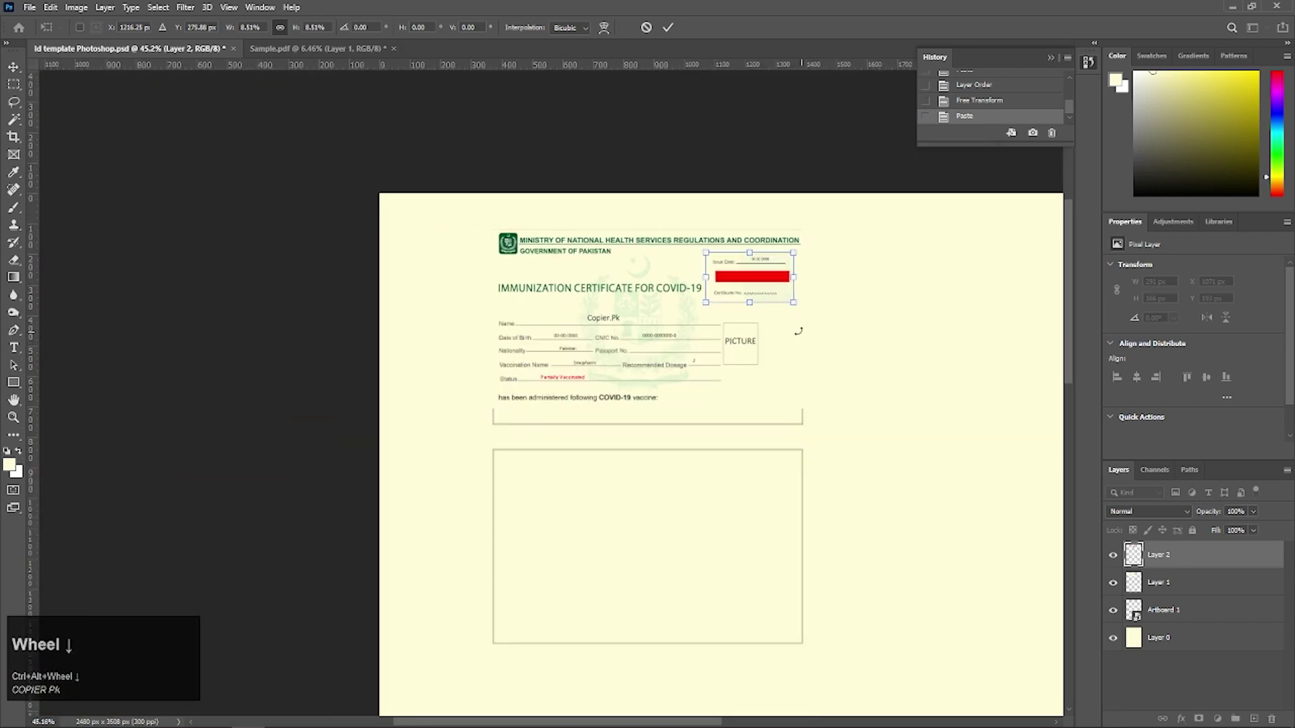
scroll(798, 332, up, 3)
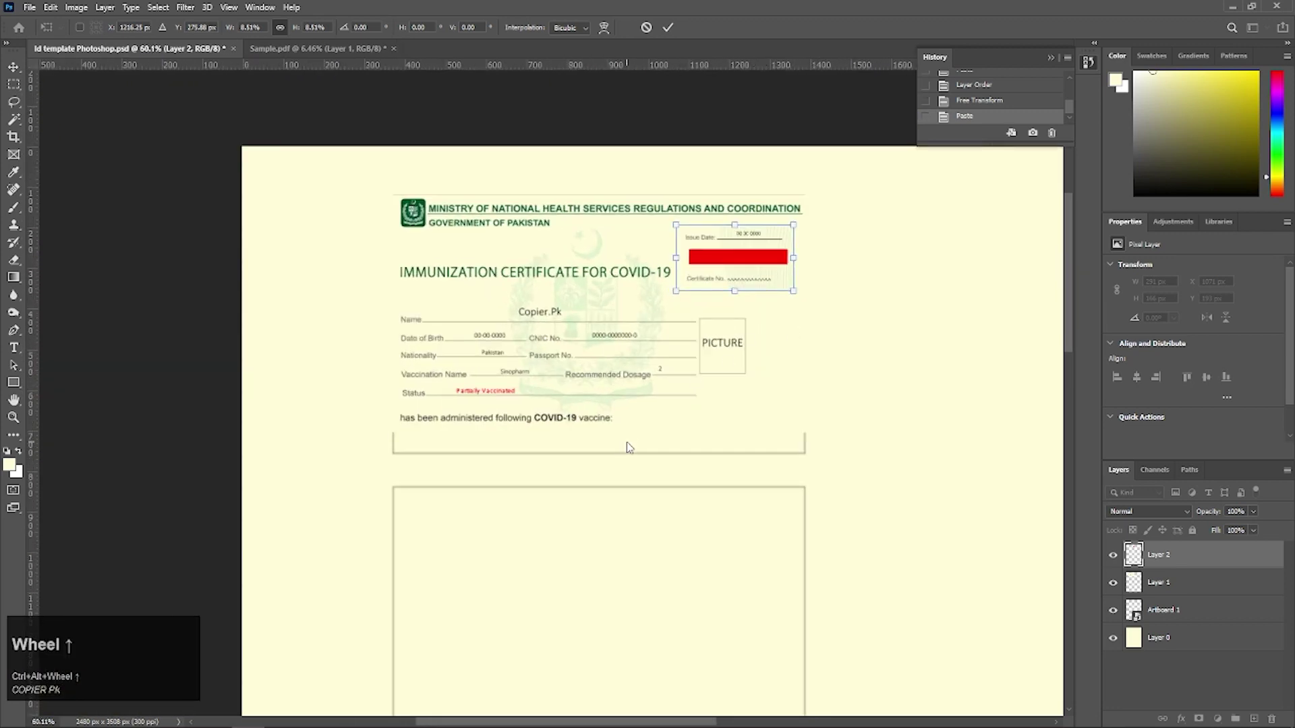
scroll(627, 447, down, 2)
scroll(531, 437, up, 2)
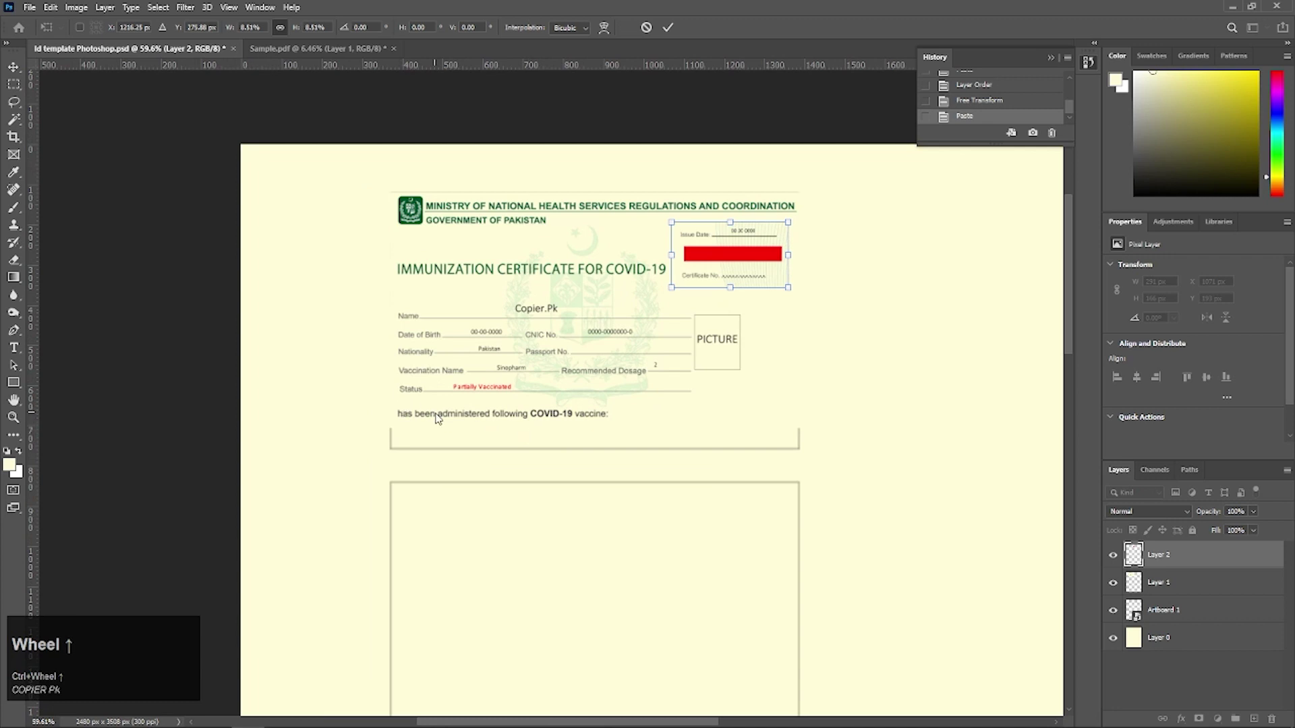
scroll(436, 418, up, 2)
click(497, 414)
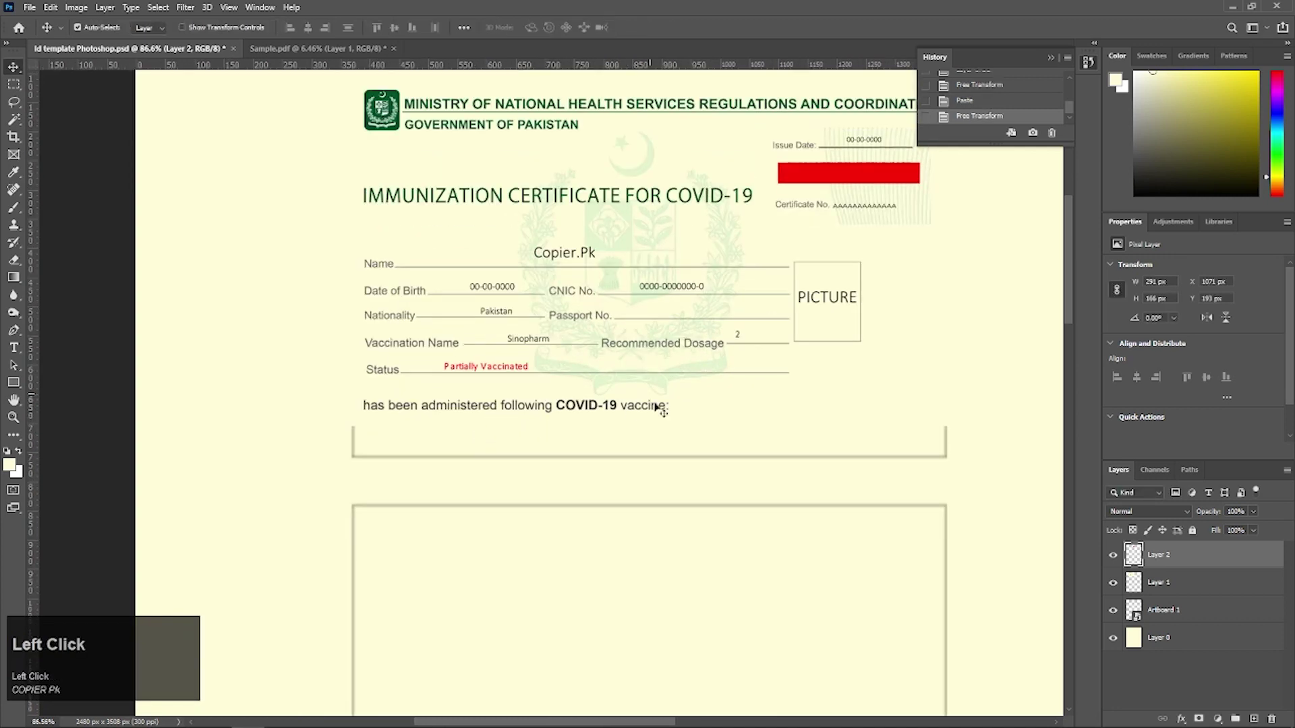
Clear the "has been administered following COVID-19 vaccine:" line from Layer 1 using a rectangular marquee about 594 × 30 px.
click(1176, 584)
click(1171, 610)
click(1170, 584)
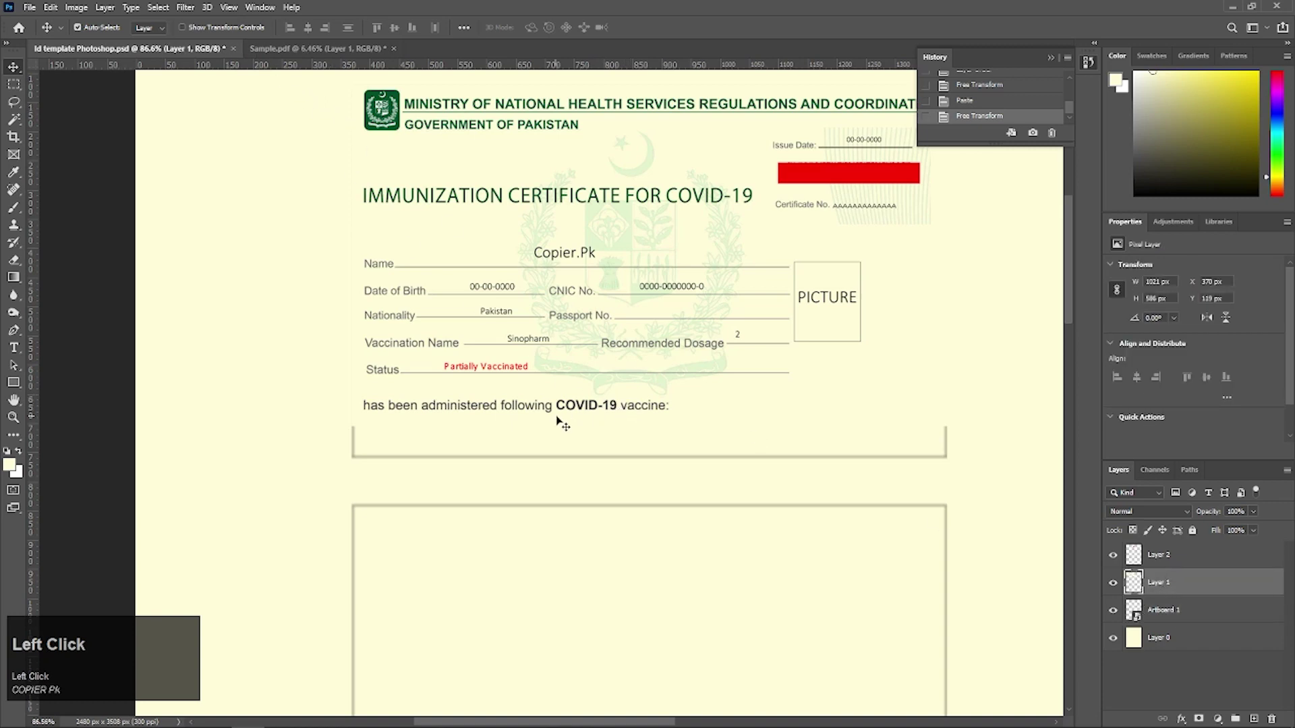
scroll(717, 390, down, 2)
scroll(833, 433, up, 1)
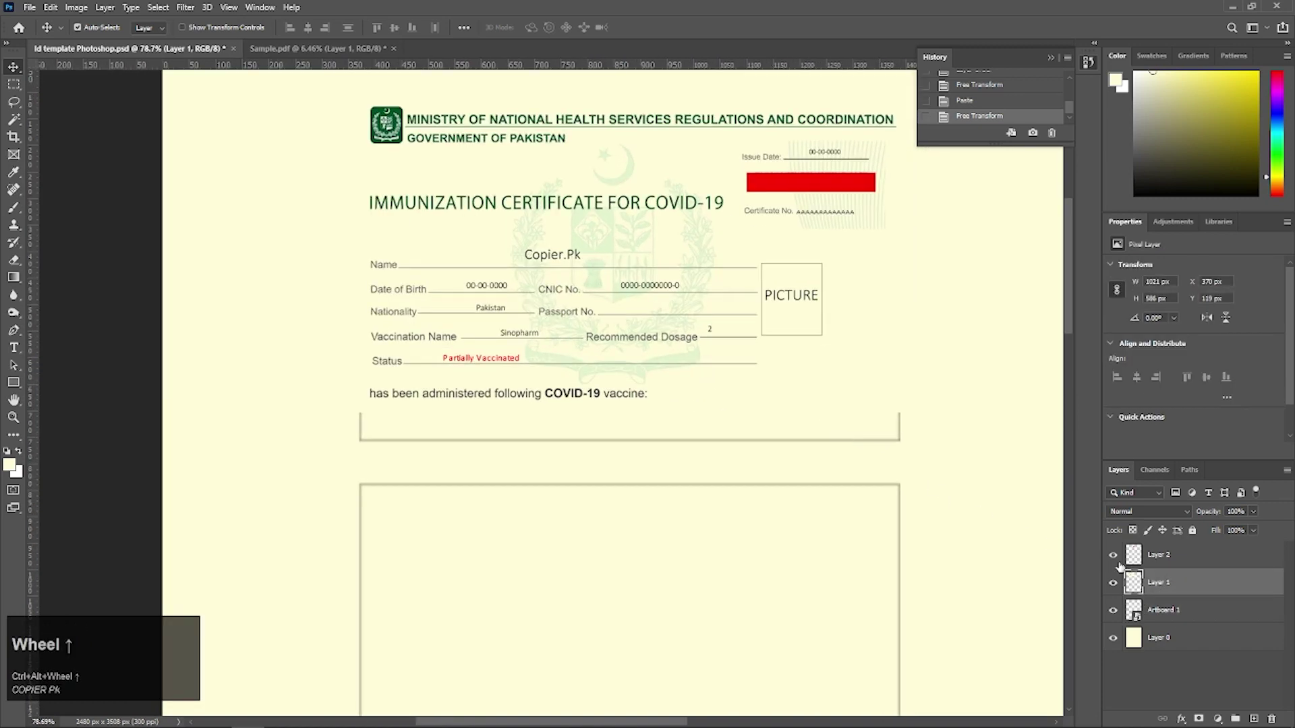
click(1162, 609)
click(1162, 589)
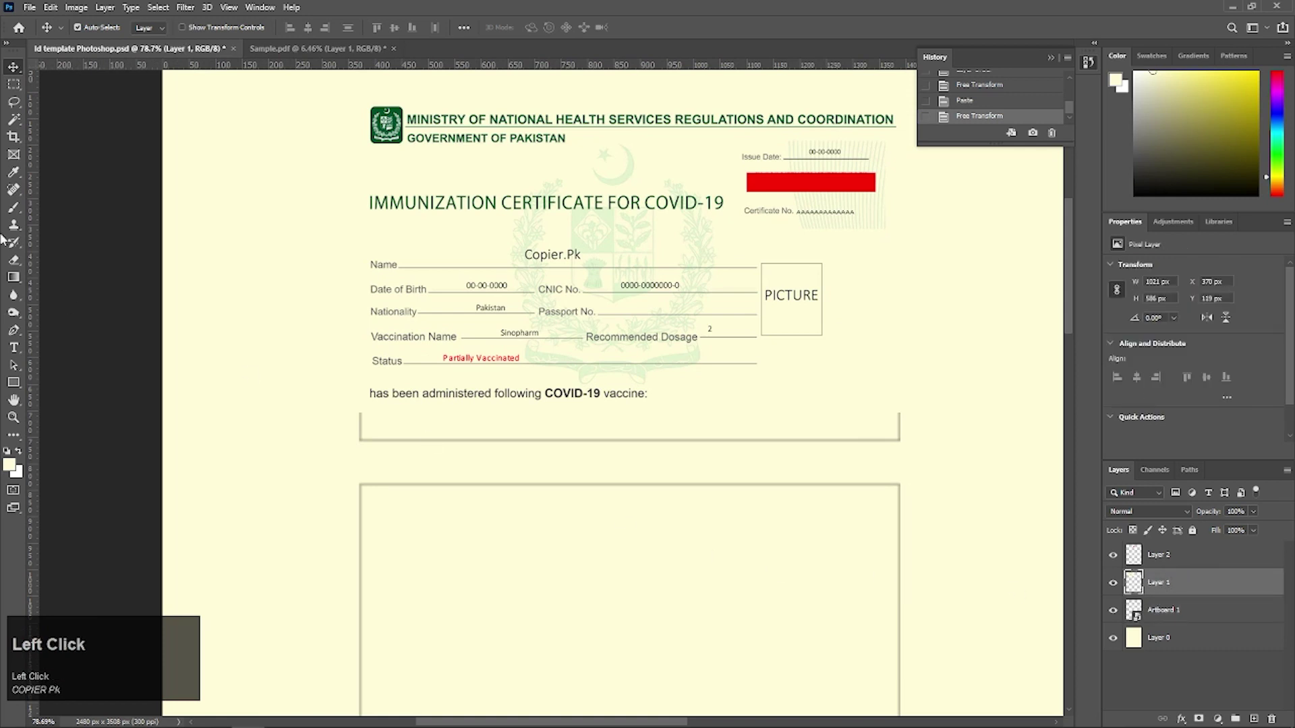
click(14, 84)
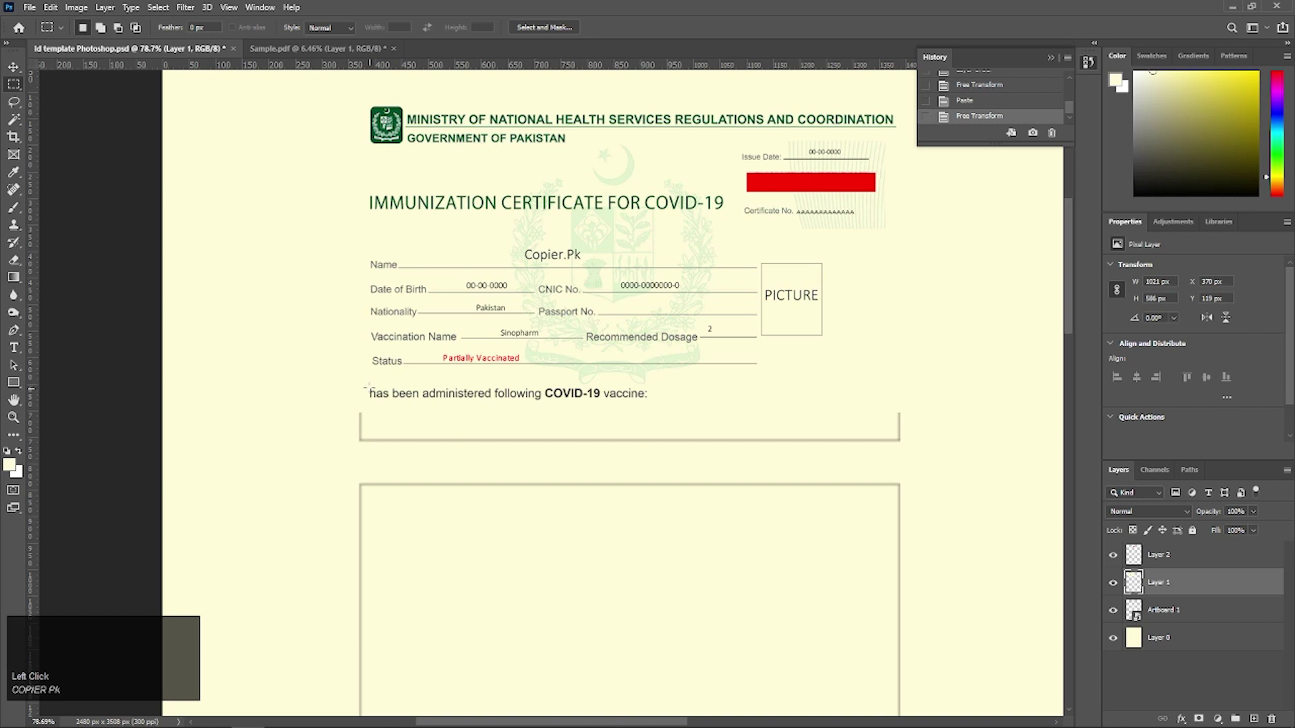
drag(370, 389, 685, 404)
key(Delete)
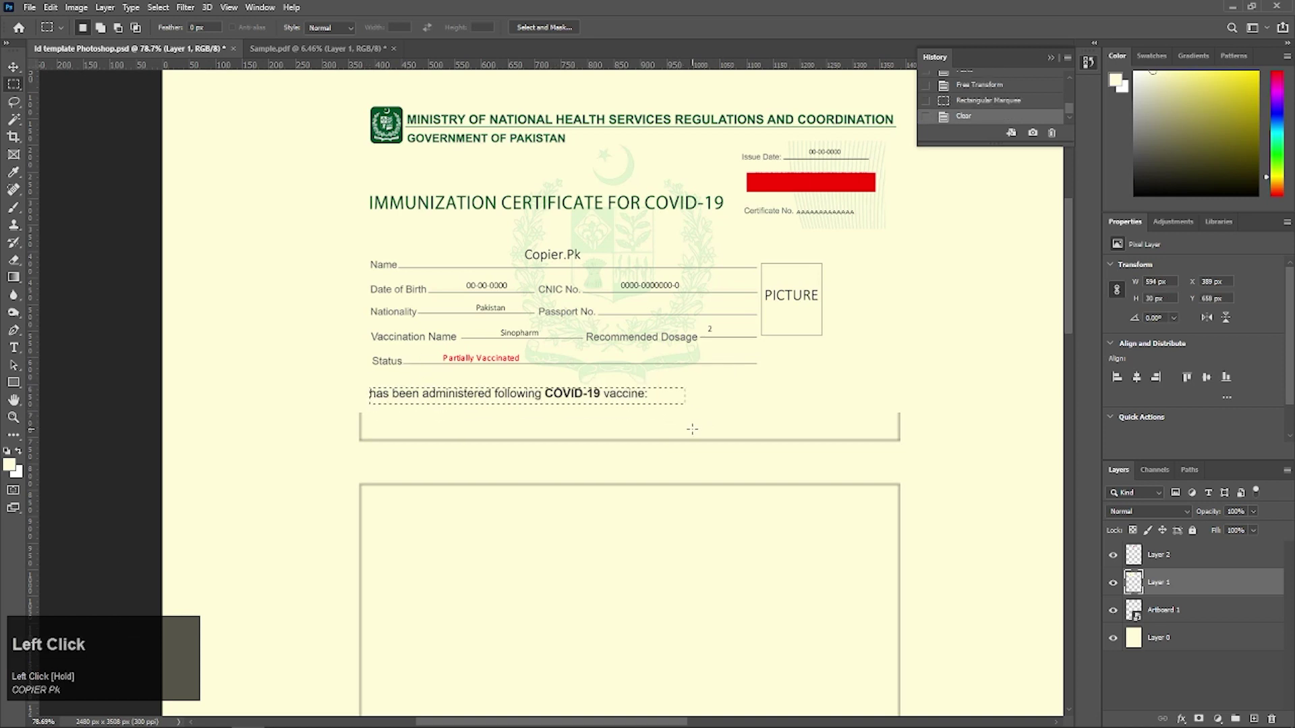
click(14, 66)
click(535, 414)
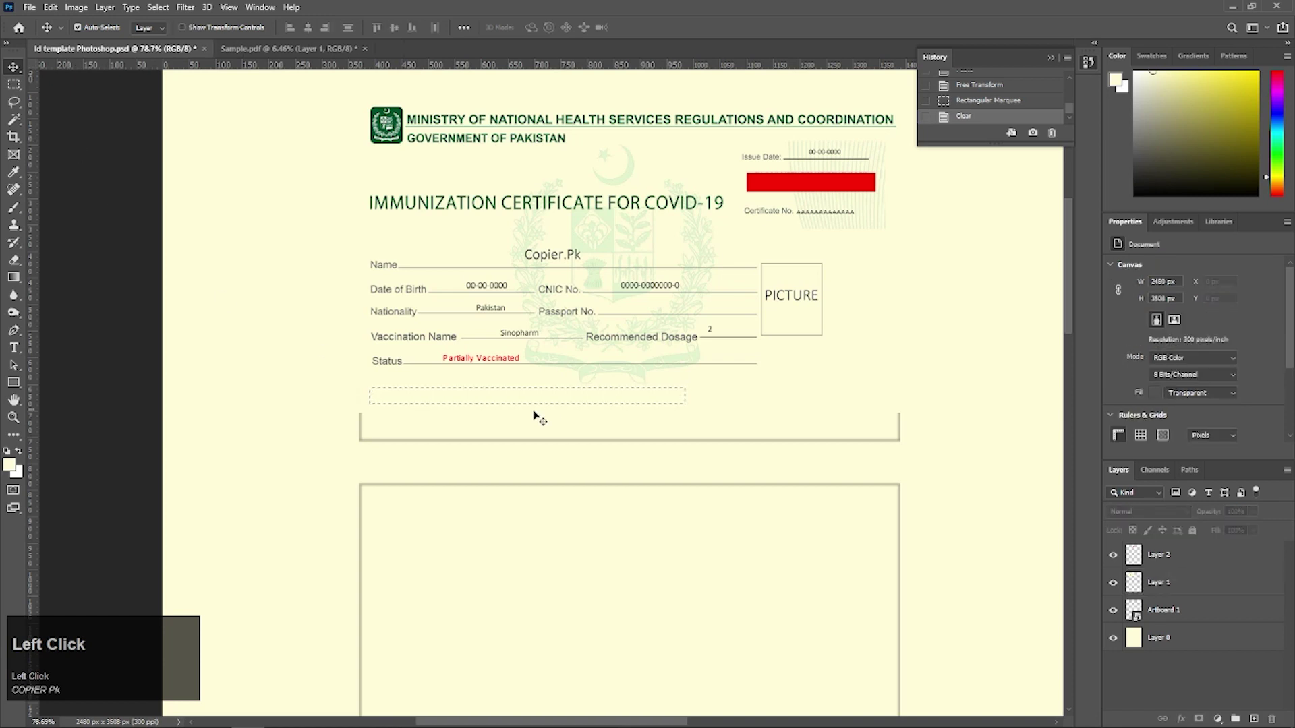
Hide Artboard 1 and the Layer 0 background, leaving only the certificate card layers for printing.
scroll(549, 419, up, 2)
click(766, 415)
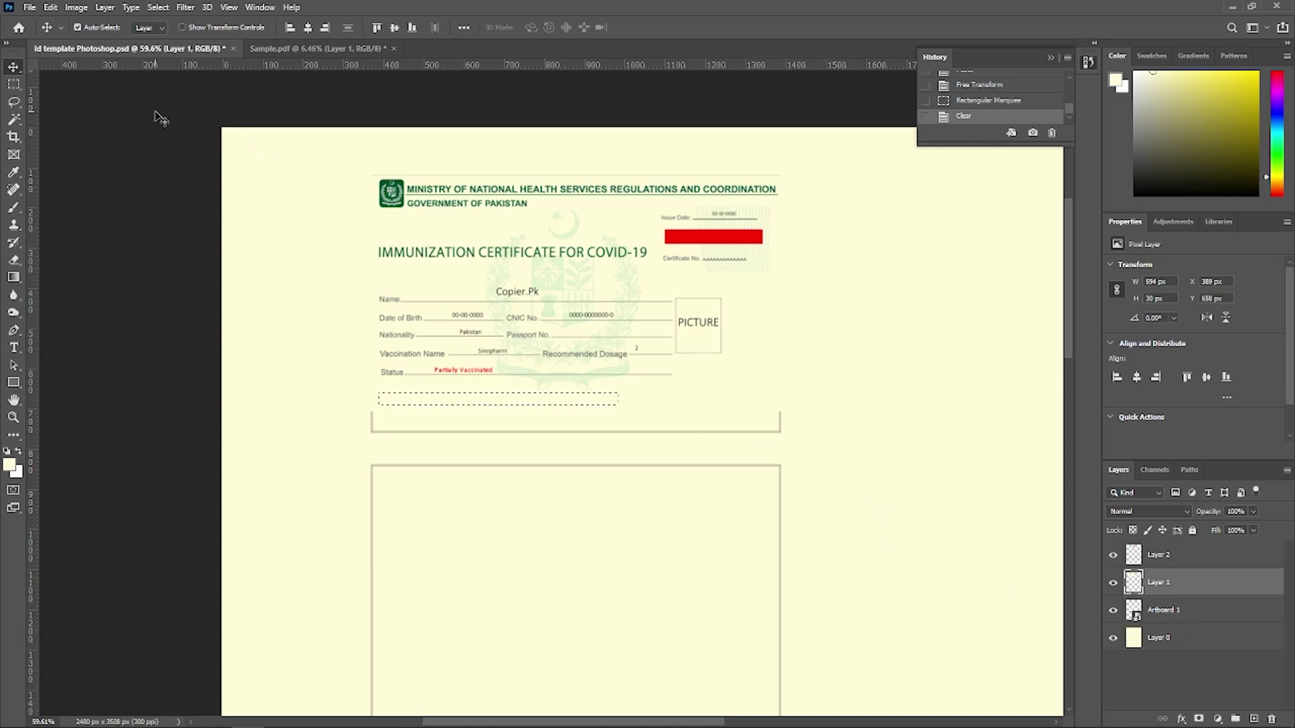
click(1114, 611)
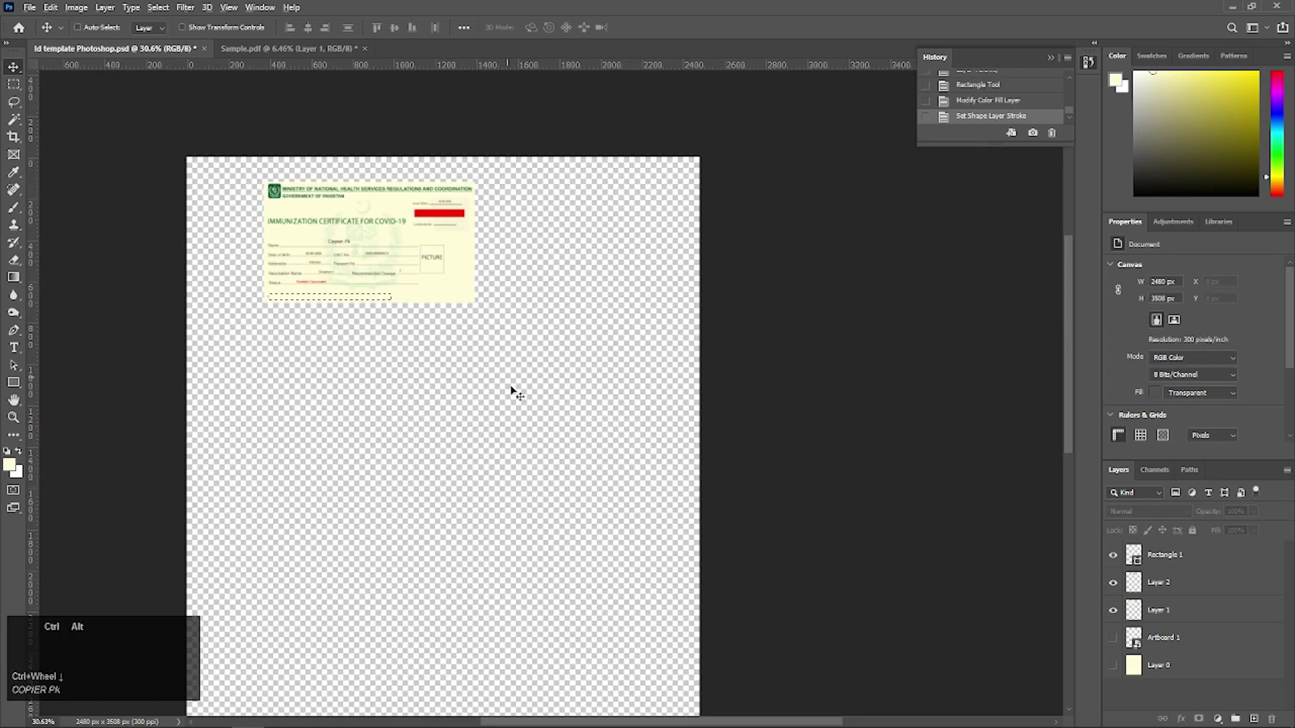
scroll(471, 231, down, 2)
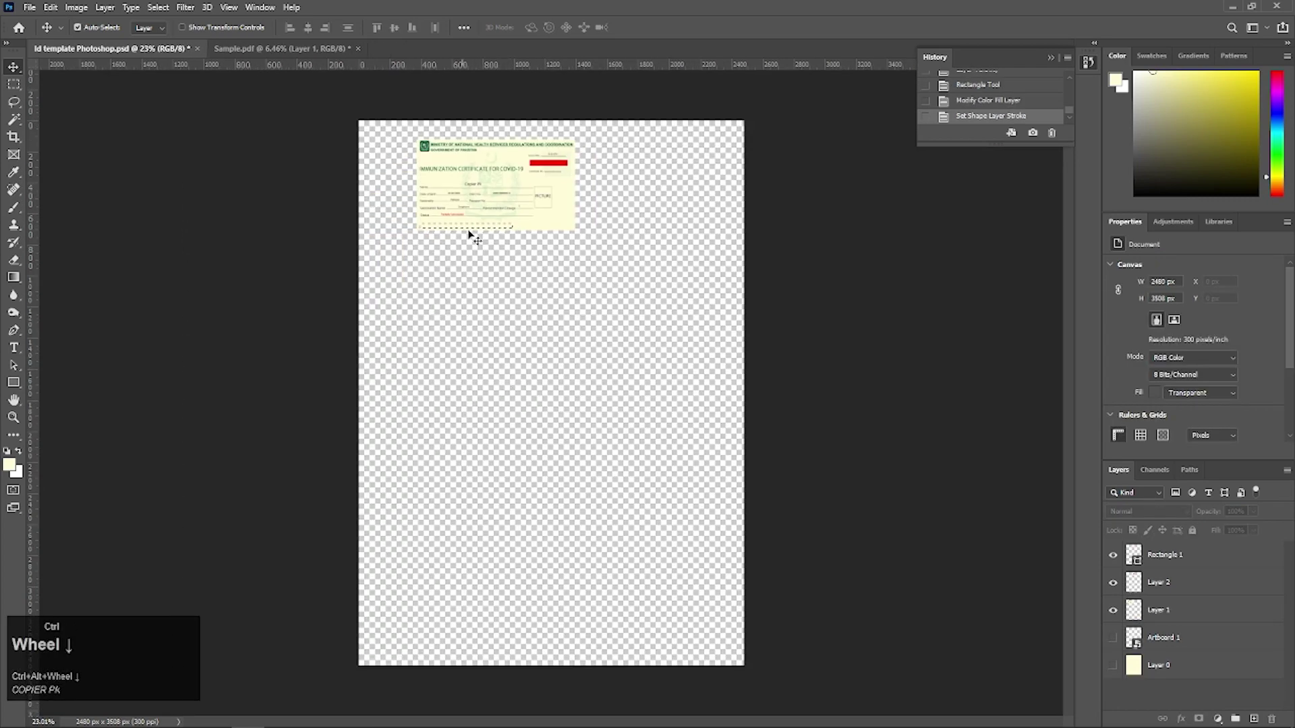
scroll(510, 150, up, 2)
scroll(526, 234, down, 2)
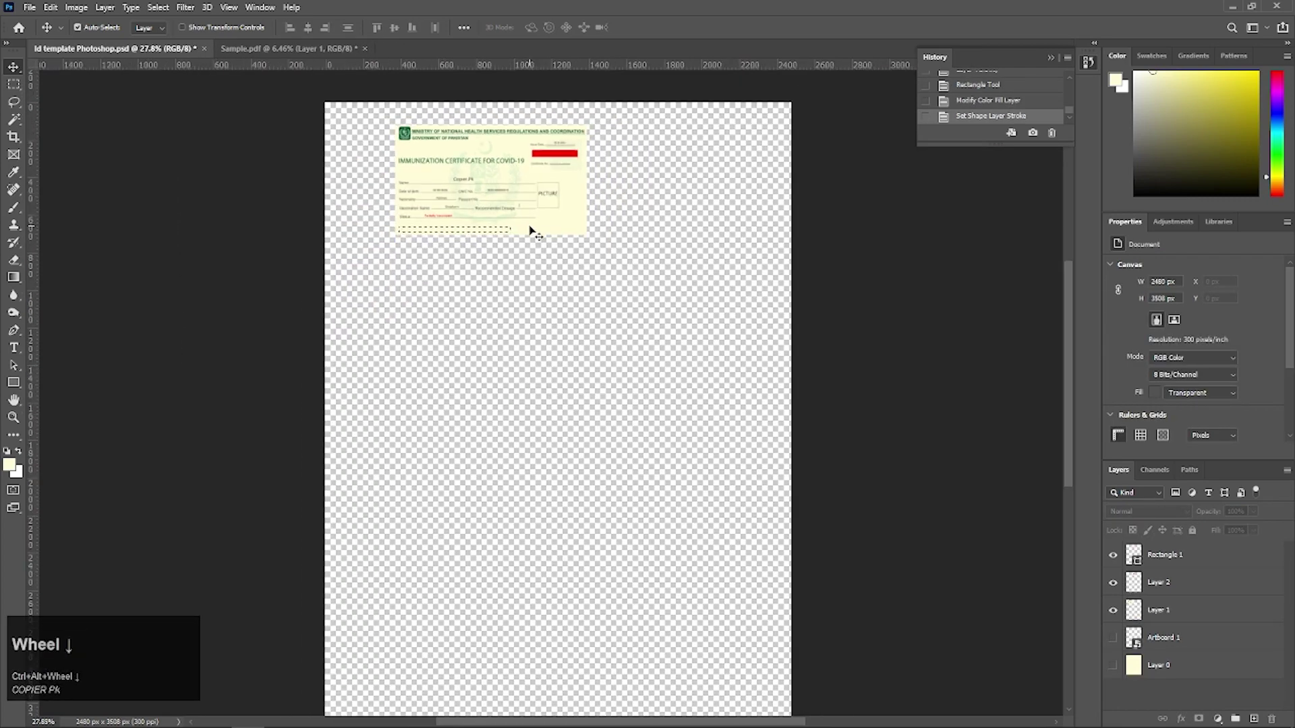
scroll(537, 245, up, 3)
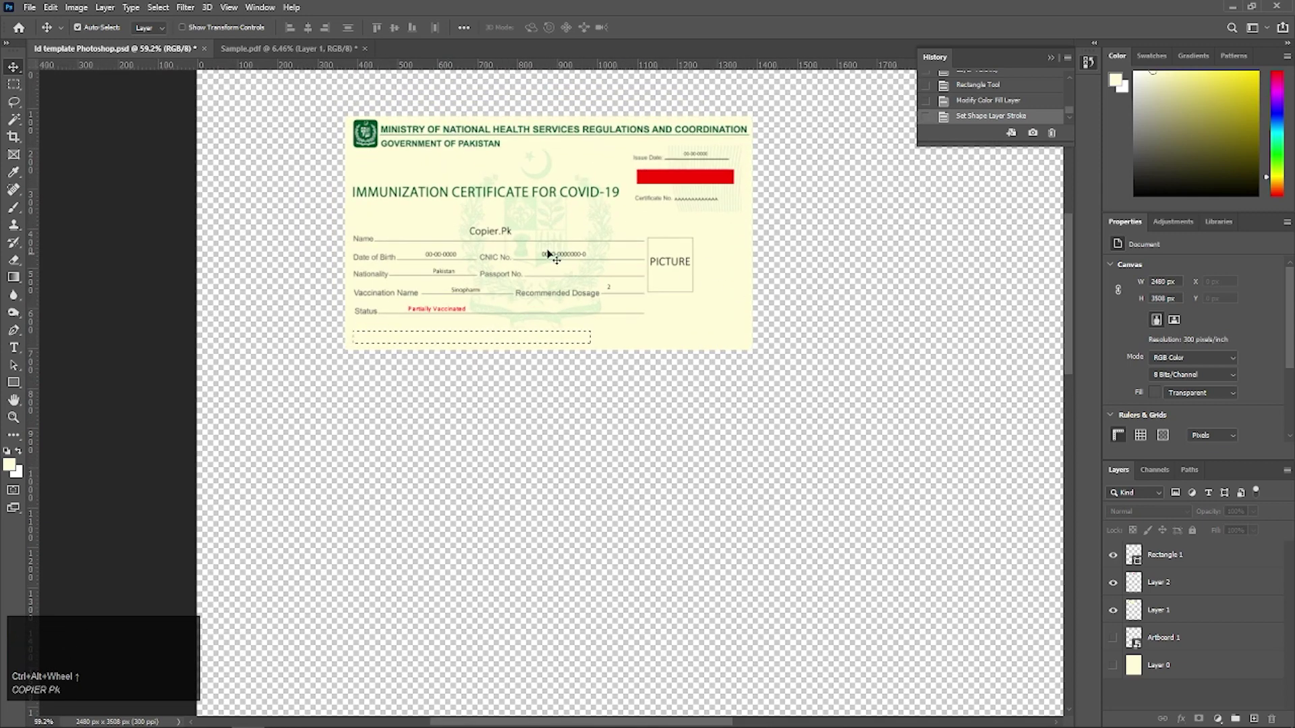
scroll(546, 321, down, 2)
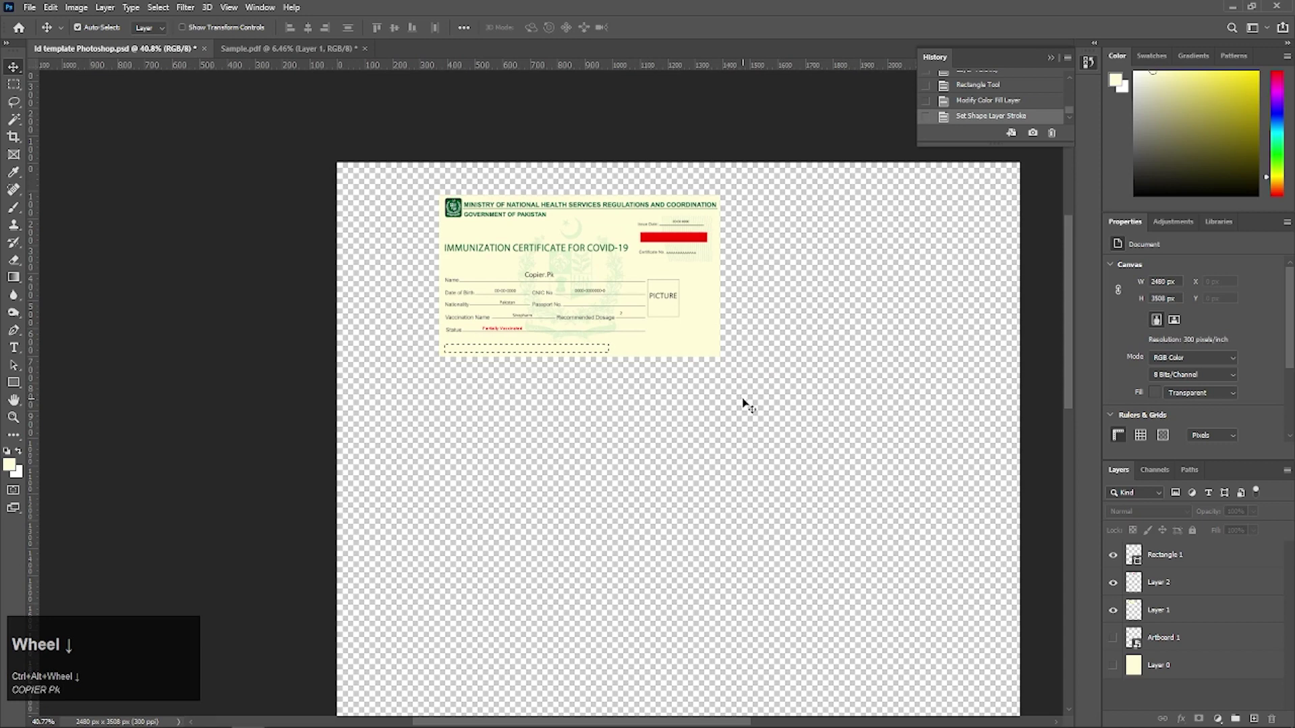
Check the card's page placement in the print settings preview and close it without printing.
key(ctrl+p)
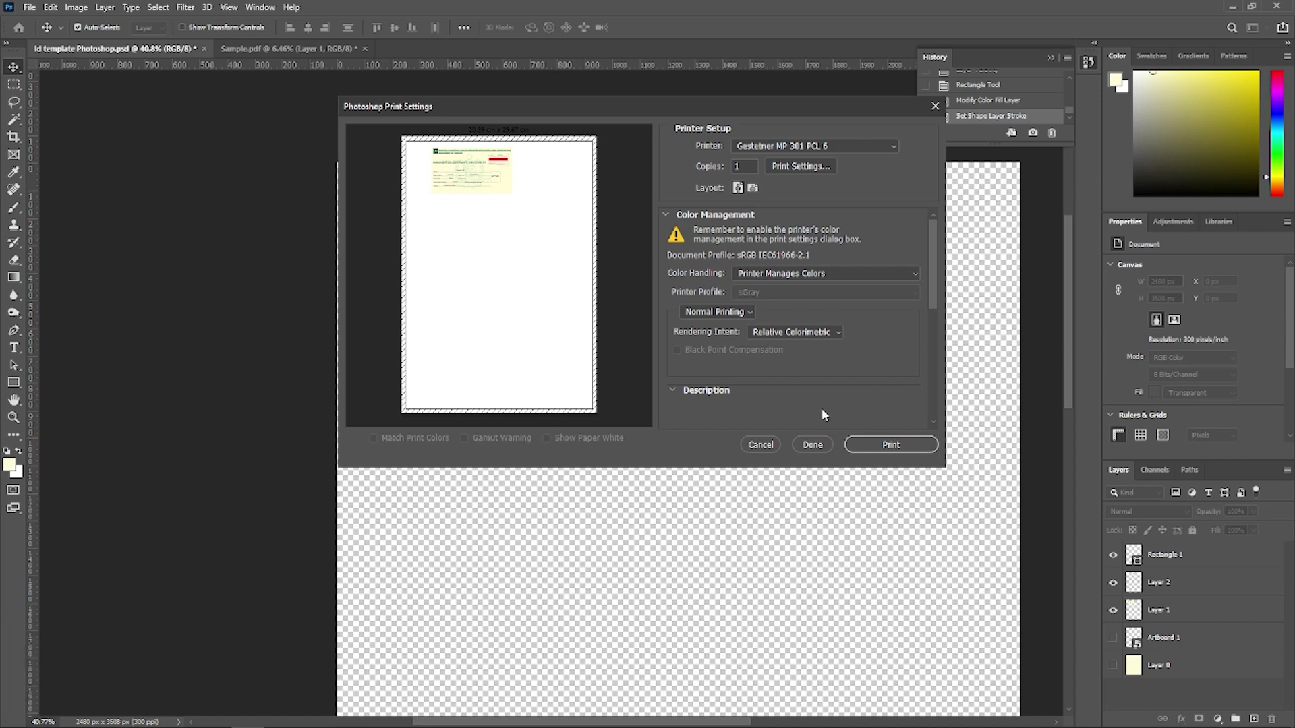
click(934, 107)
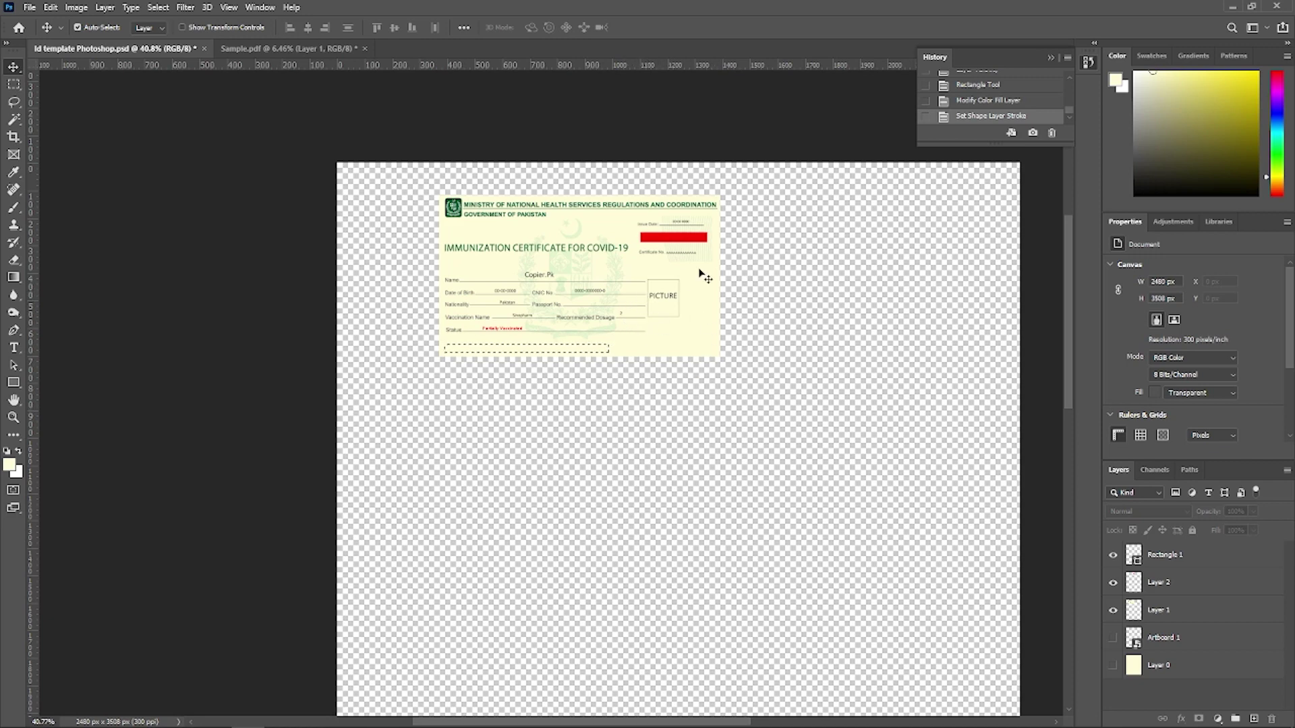
scroll(670, 228, up, 2)
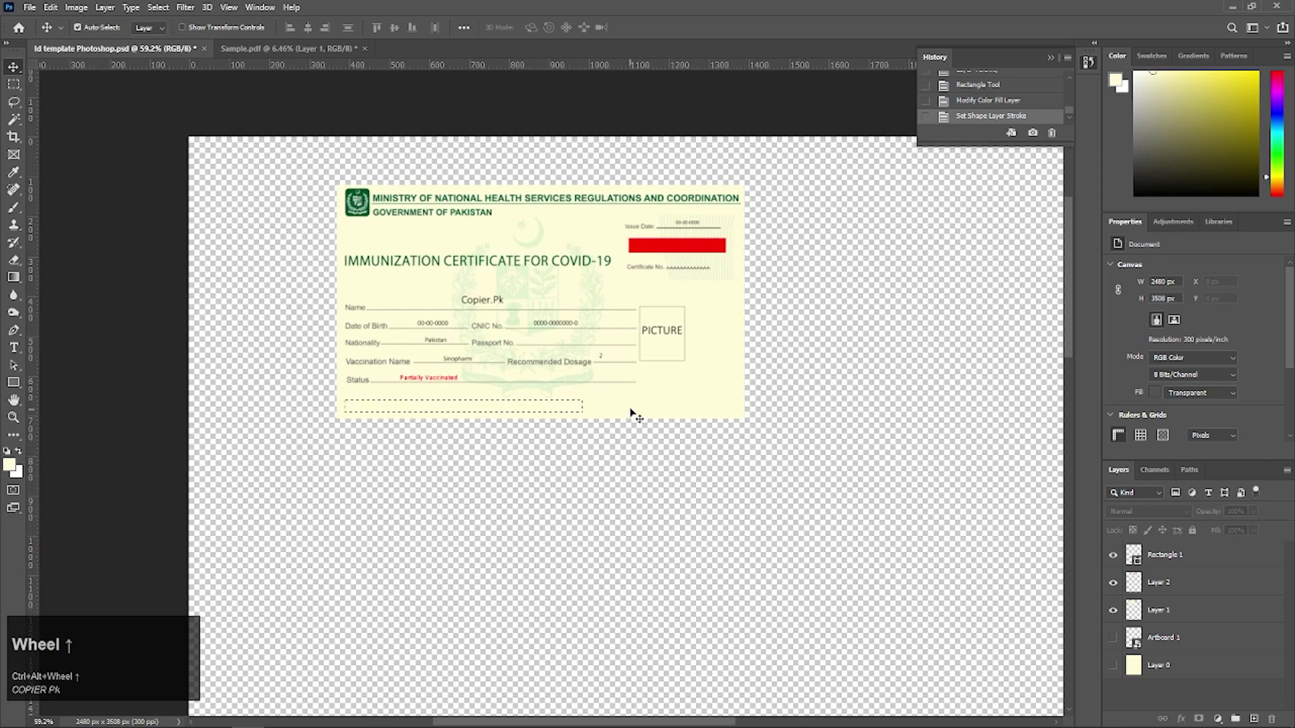
scroll(647, 414, down, 2)
scroll(725, 438, up, 3)
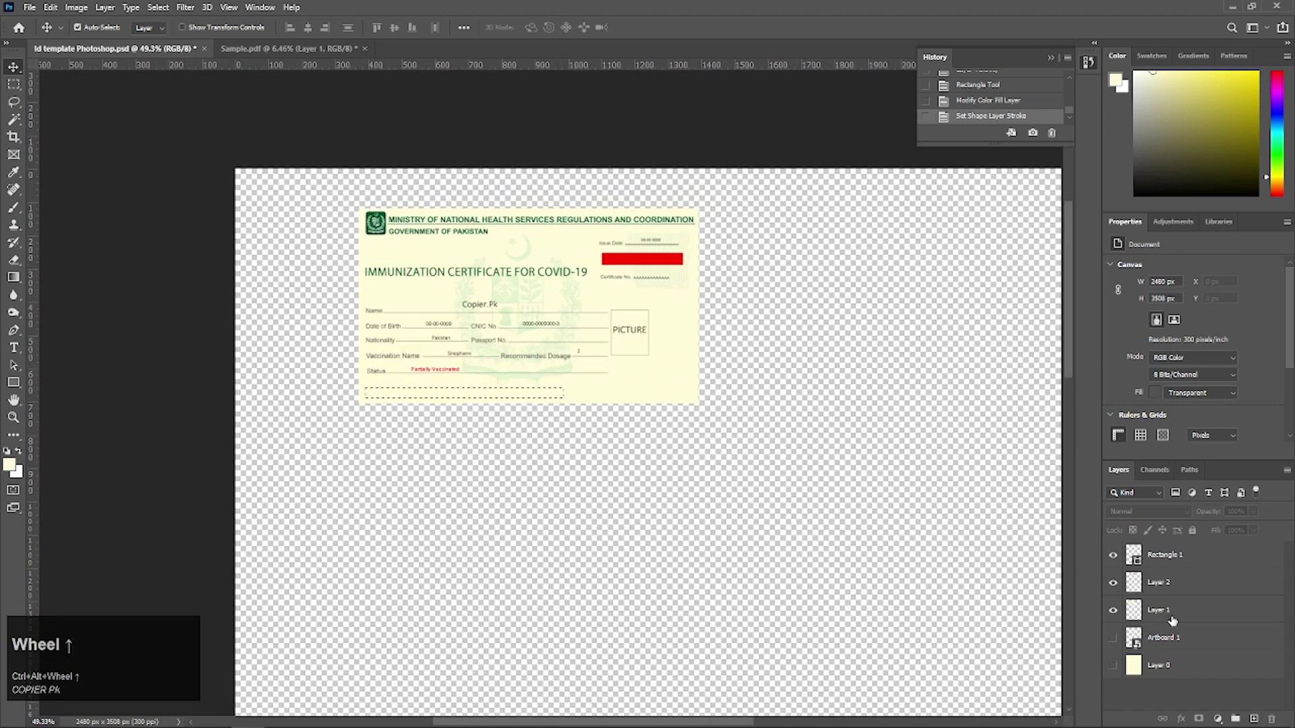
Delete Rectangle 1, Layer 2 and Layer 1 together from the ID template.
click(1245, 609)
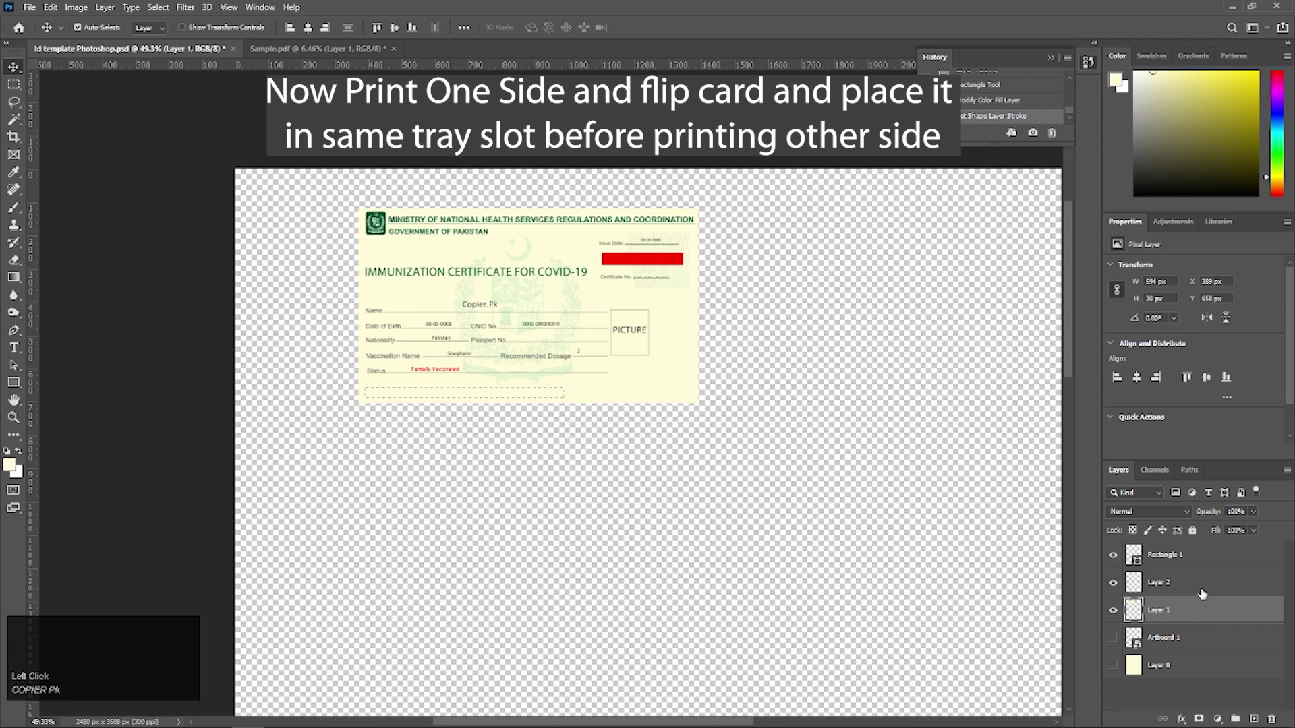
click(1187, 560)
ctrl+click(1170, 585)
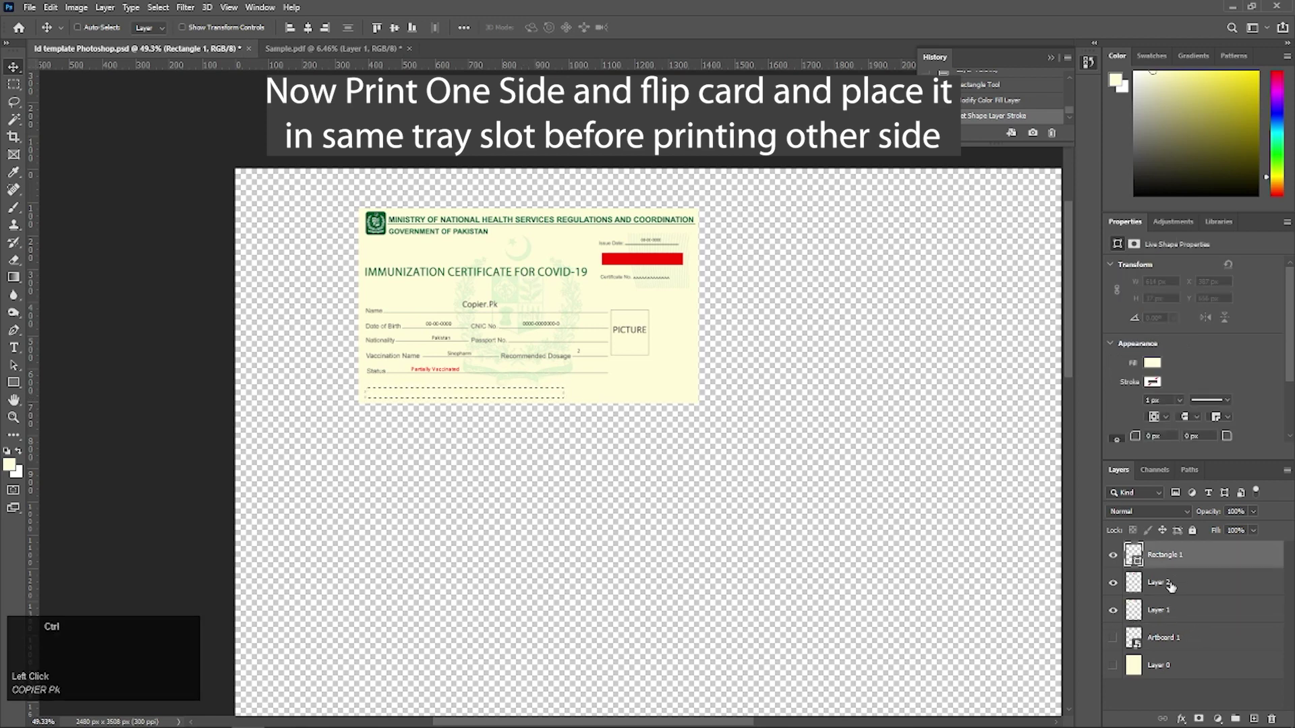
ctrl+click(1170, 614)
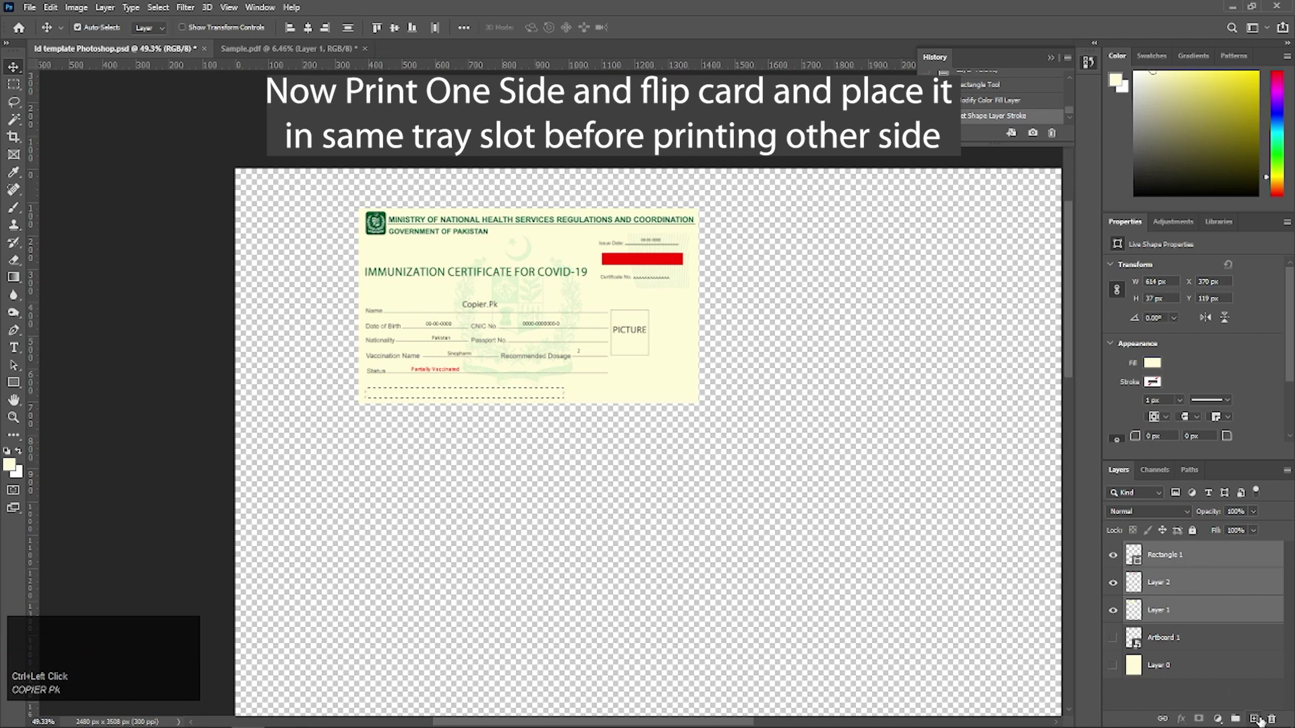
drag(1229, 602, 1271, 719)
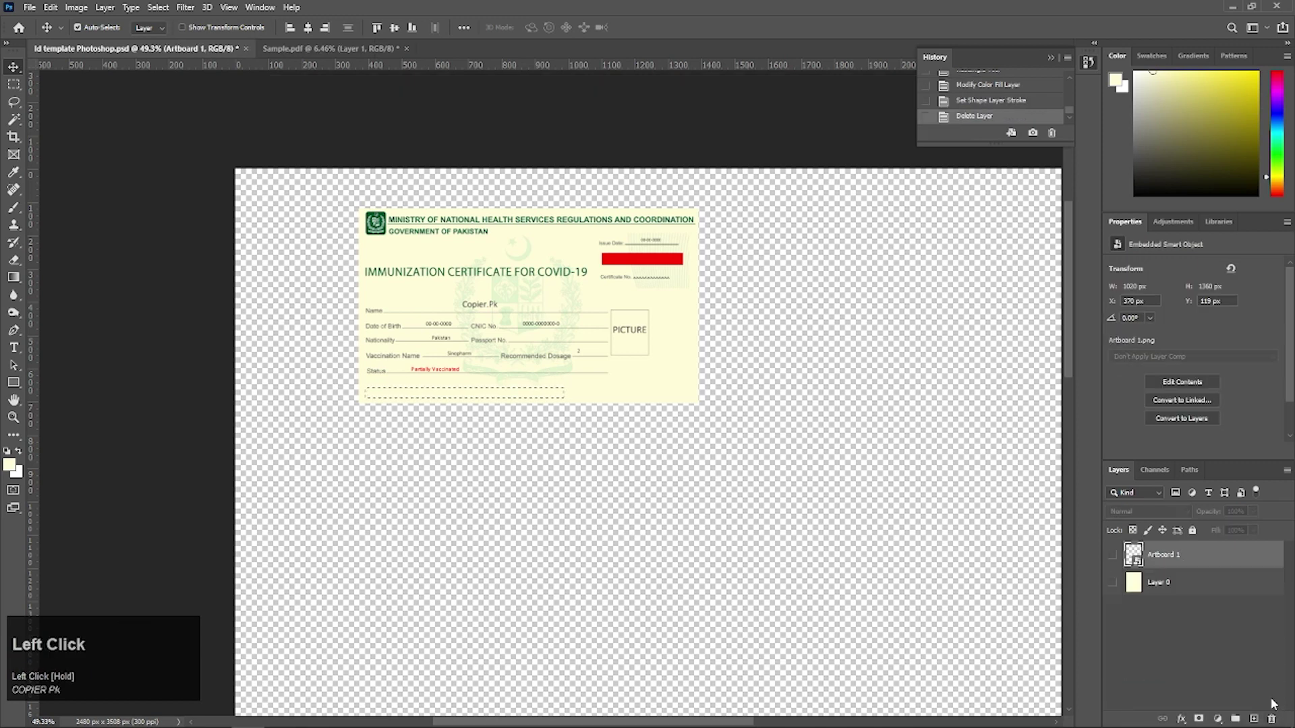
Show Layer 0 and Artboard 1 again, and clear the marquee selection.
click(1114, 583)
click(1113, 554)
key(ctrl+d)
key(m)
scroll(572, 299, up, 2)
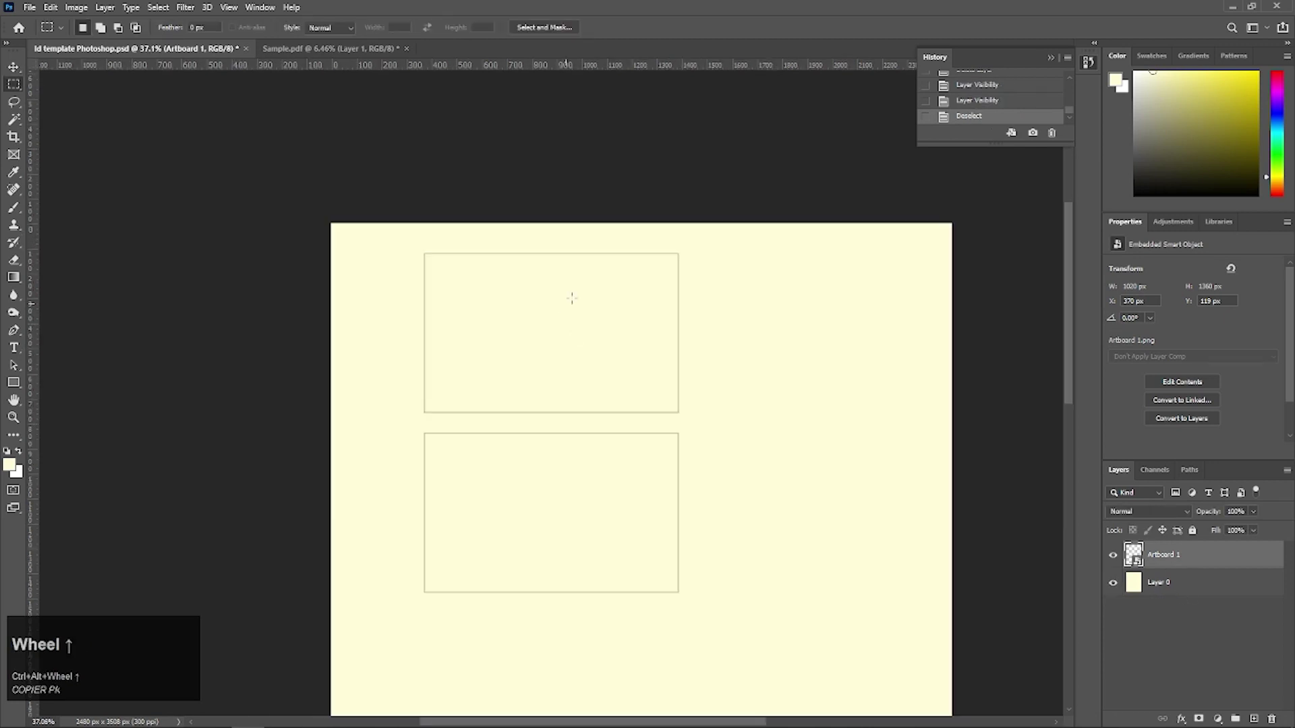
Copy a rectangular marquee area about 10414 × 2392 px around the COVID-19 vaccine line and vaccine table in Sample.pdf.
click(318, 49)
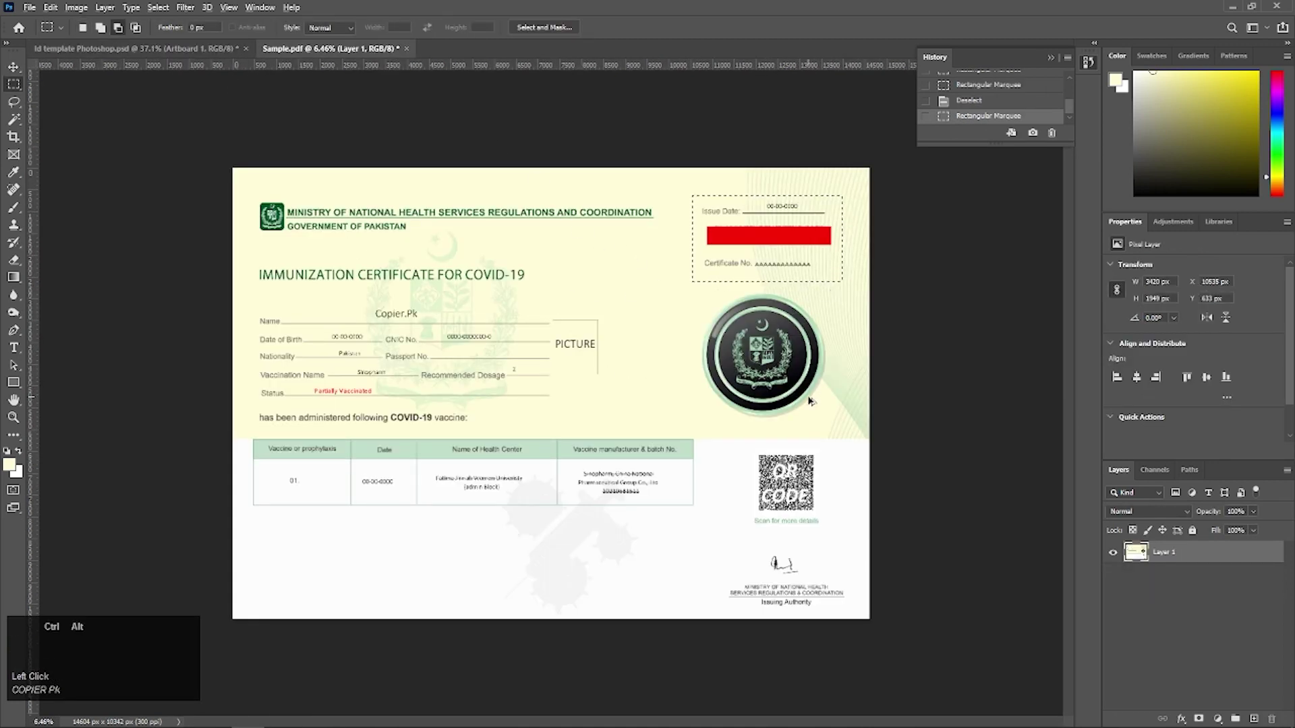
scroll(382, 463, up, 1)
scroll(378, 483, up, 1)
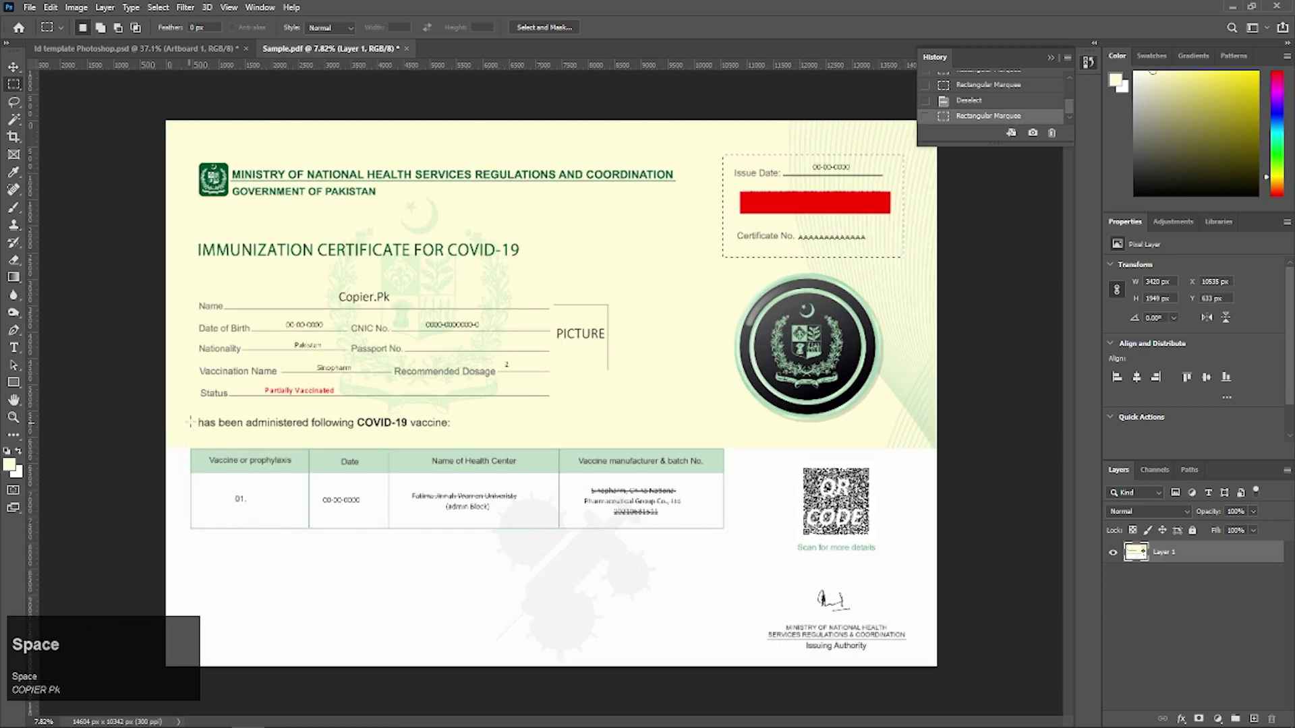
drag(182, 414, 735, 539)
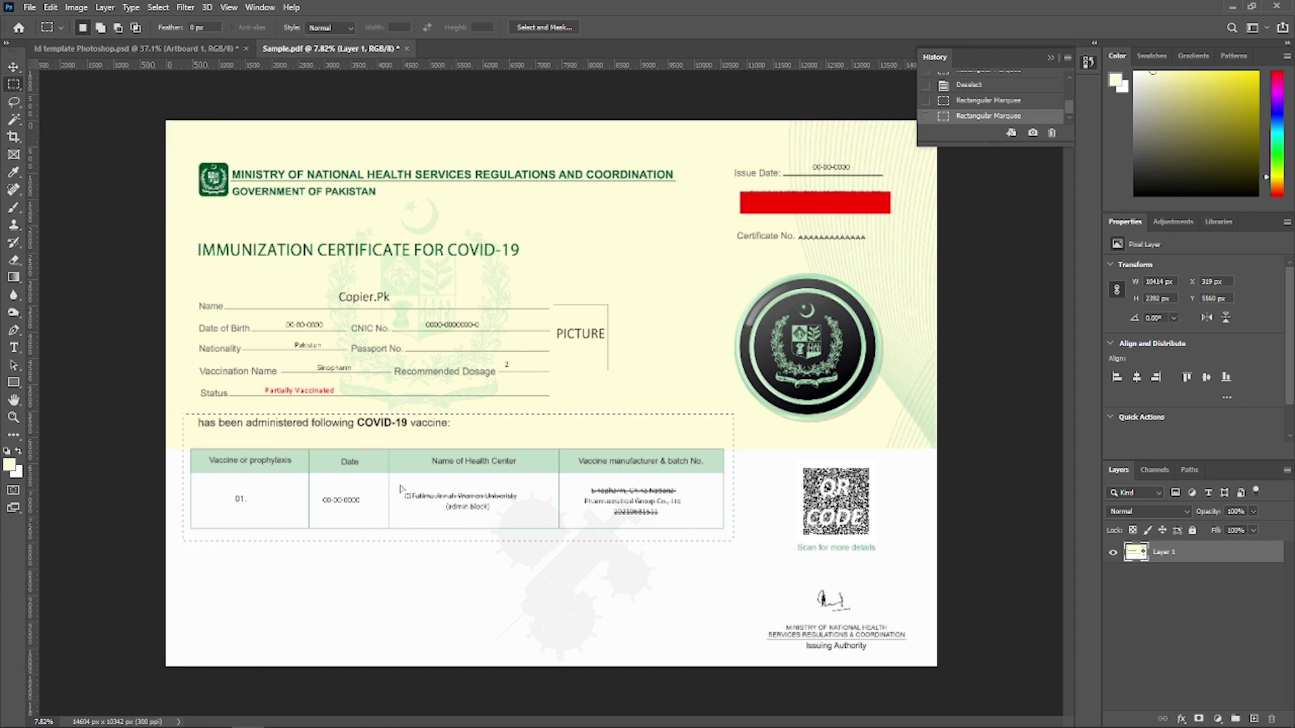
Paste the copied vaccine table block into the ID template as a new layer above Artboard 1.
mouse_move(512, 509)
mouse_down()
mouse_move(376, 428)
mouse_move(284, 222)
mouse_move(88, 49)
mouse_move(520, 429)
mouse_up()
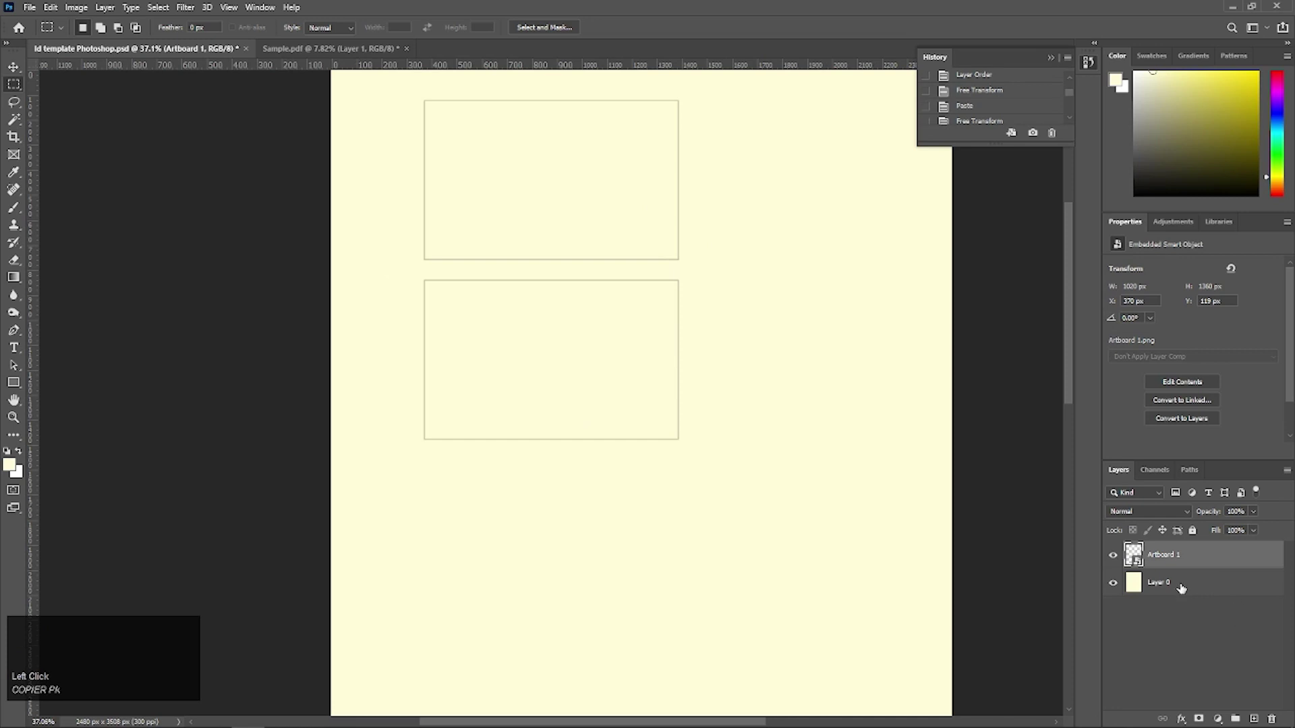
key(ctrl+v)
scroll(566, 248, down, 3)
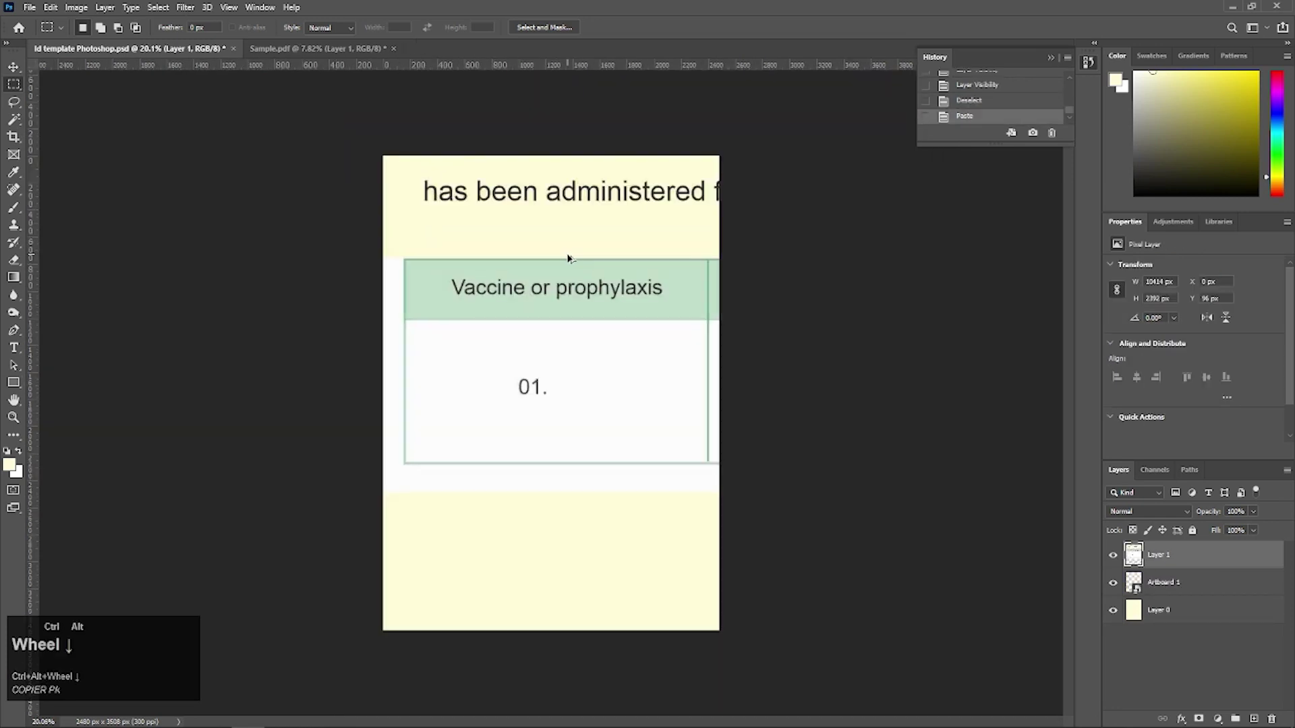
Scale the pasted vaccine table block proportionally to about 10.8% with Free Transform.
key(ctrl+t)
scroll(809, 485, down, 4)
drag(1042, 432, 547, 318)
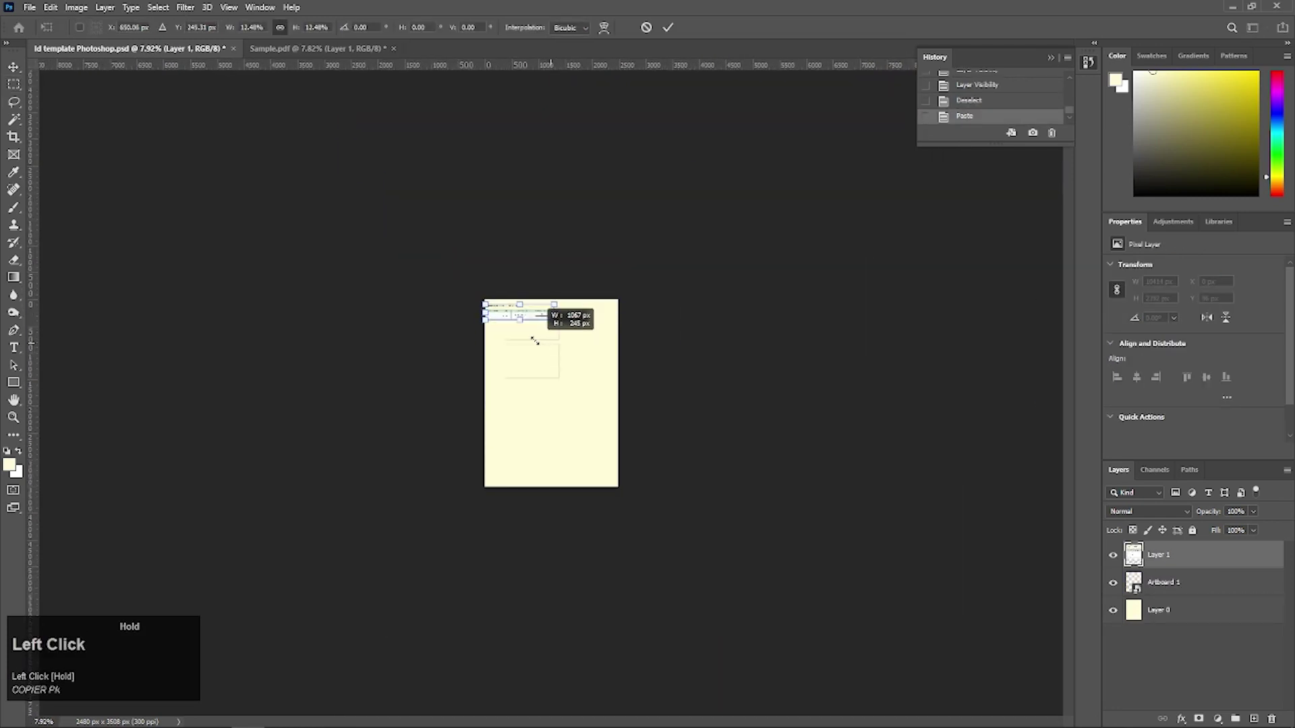
scroll(523, 307, up, 5)
scroll(418, 155, up, 3)
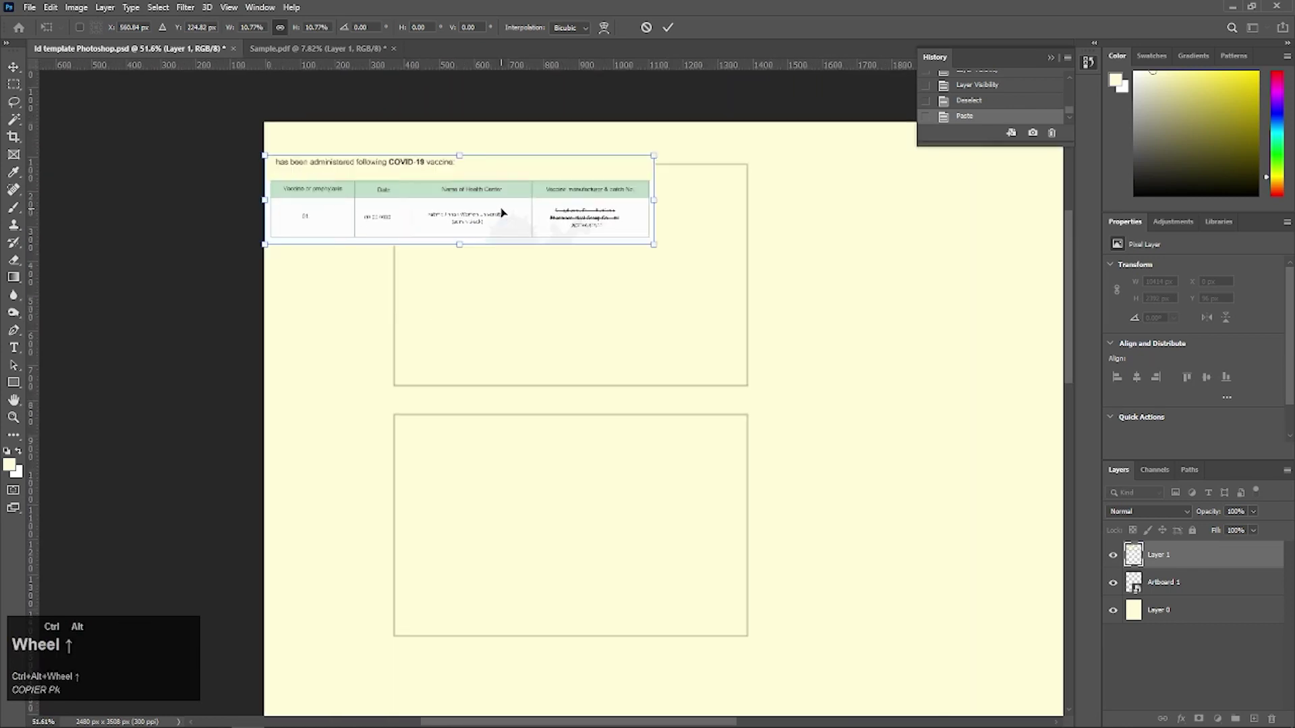
Move the vaccine table into the upper card frame, scale it to about 9.4%, centre it horizontally, and apply the transform.
drag(431, 180, 626, 237)
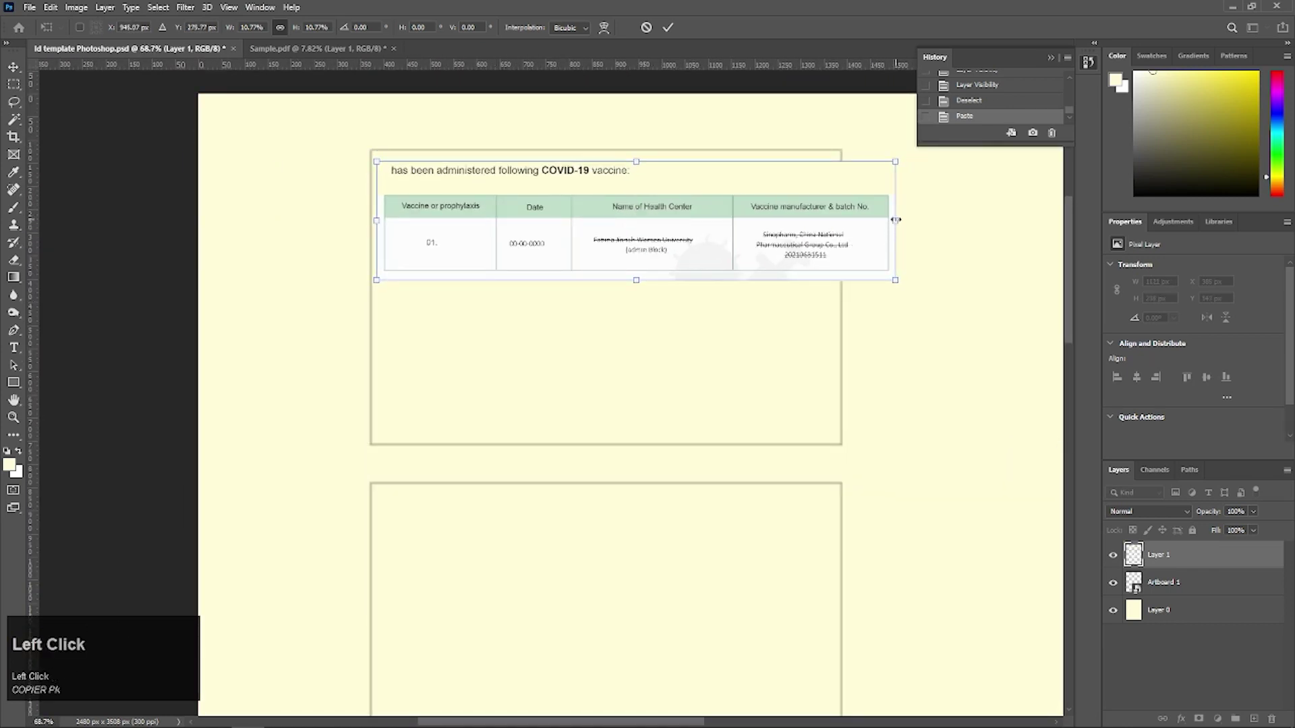
drag(895, 220, 828, 221)
drag(726, 221, 731, 221)
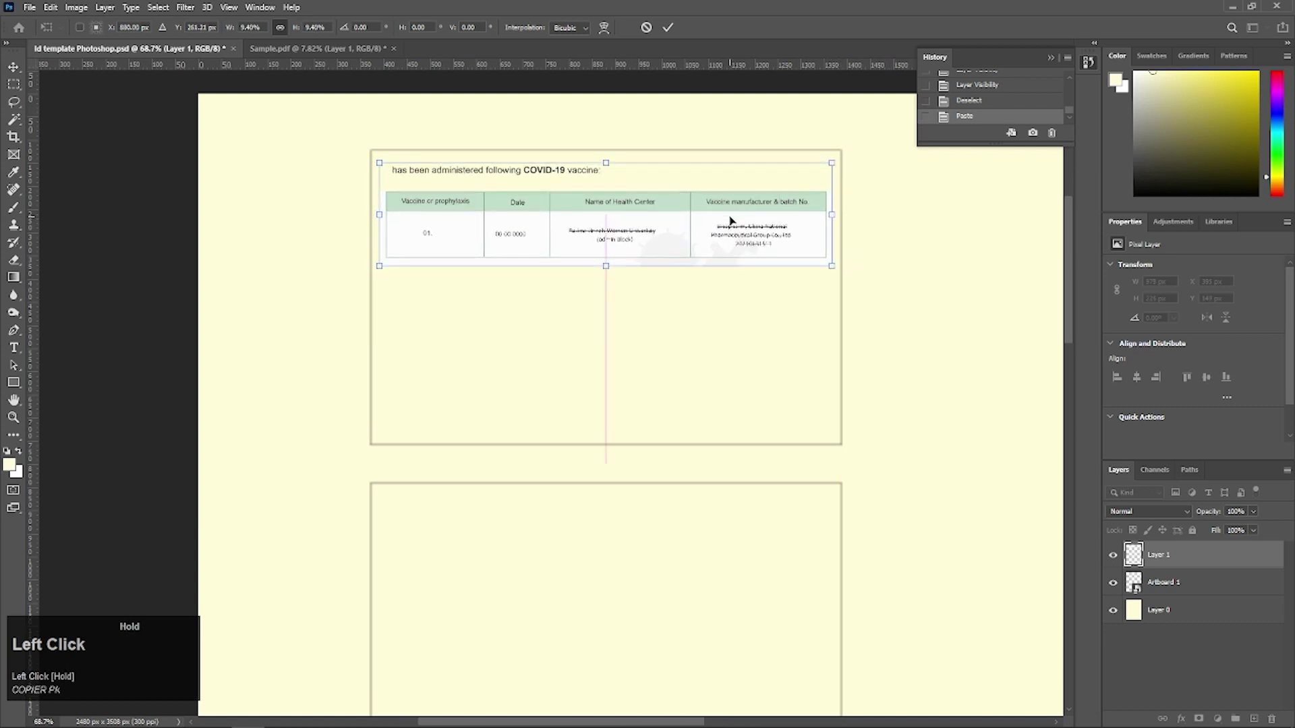
click(875, 197)
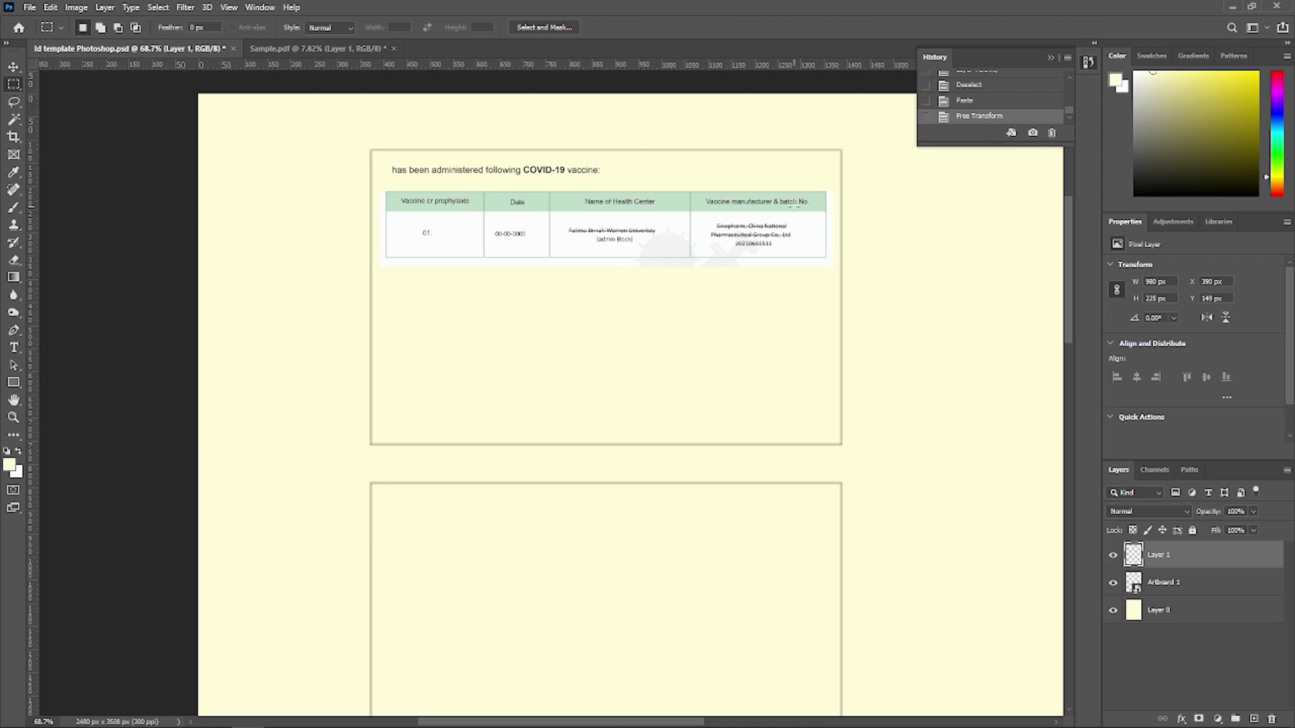
Set the vaccine table layer's blending mode to Multiply.
click(1136, 493)
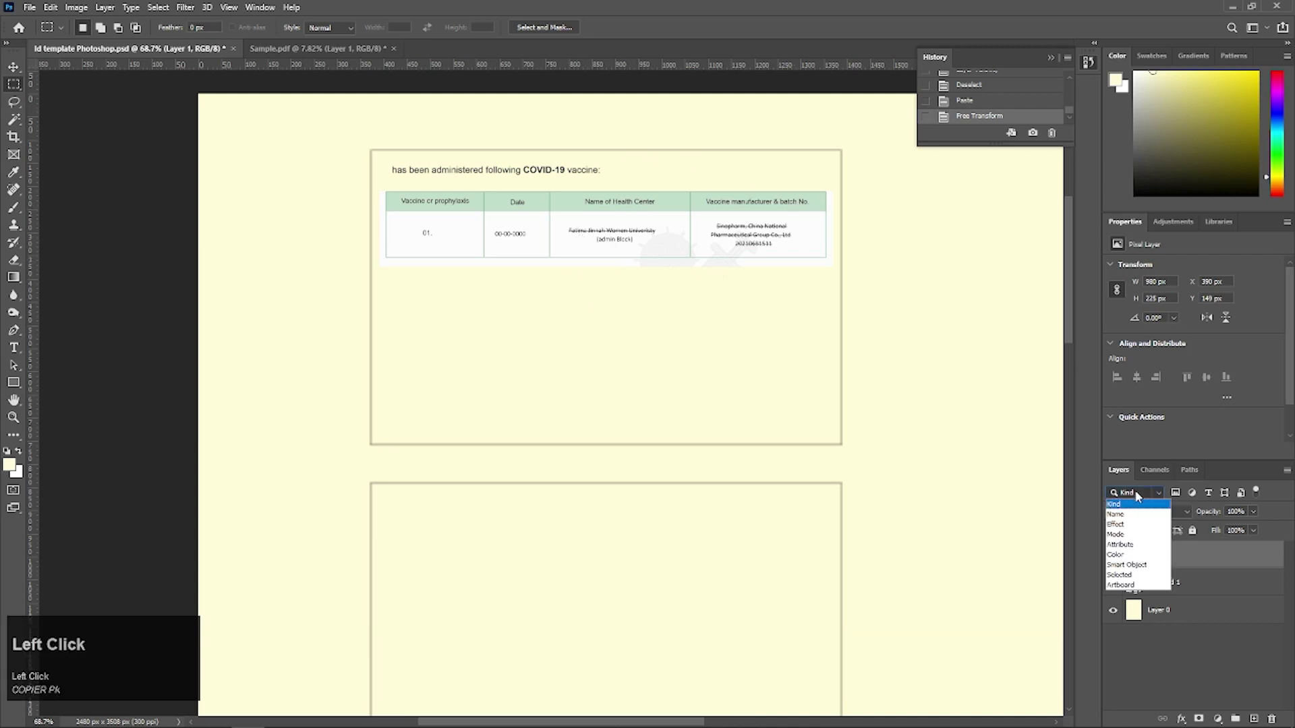
click(1135, 491)
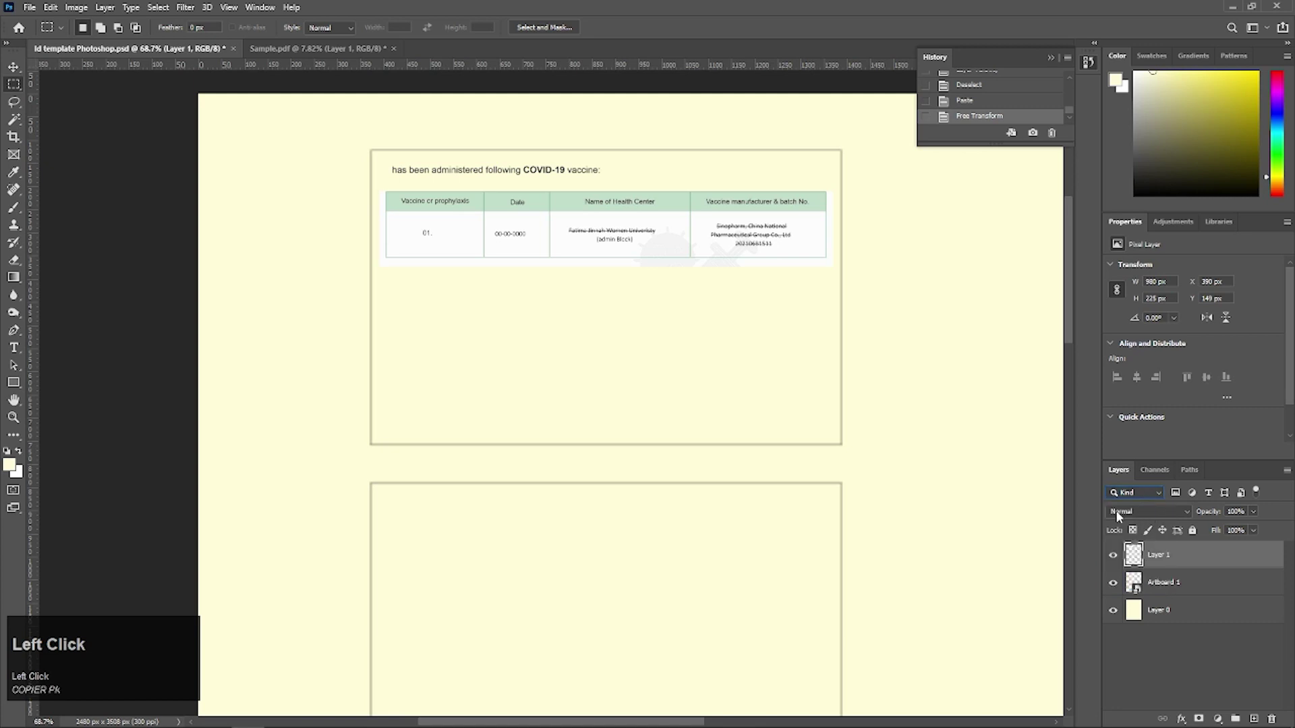
click(1124, 513)
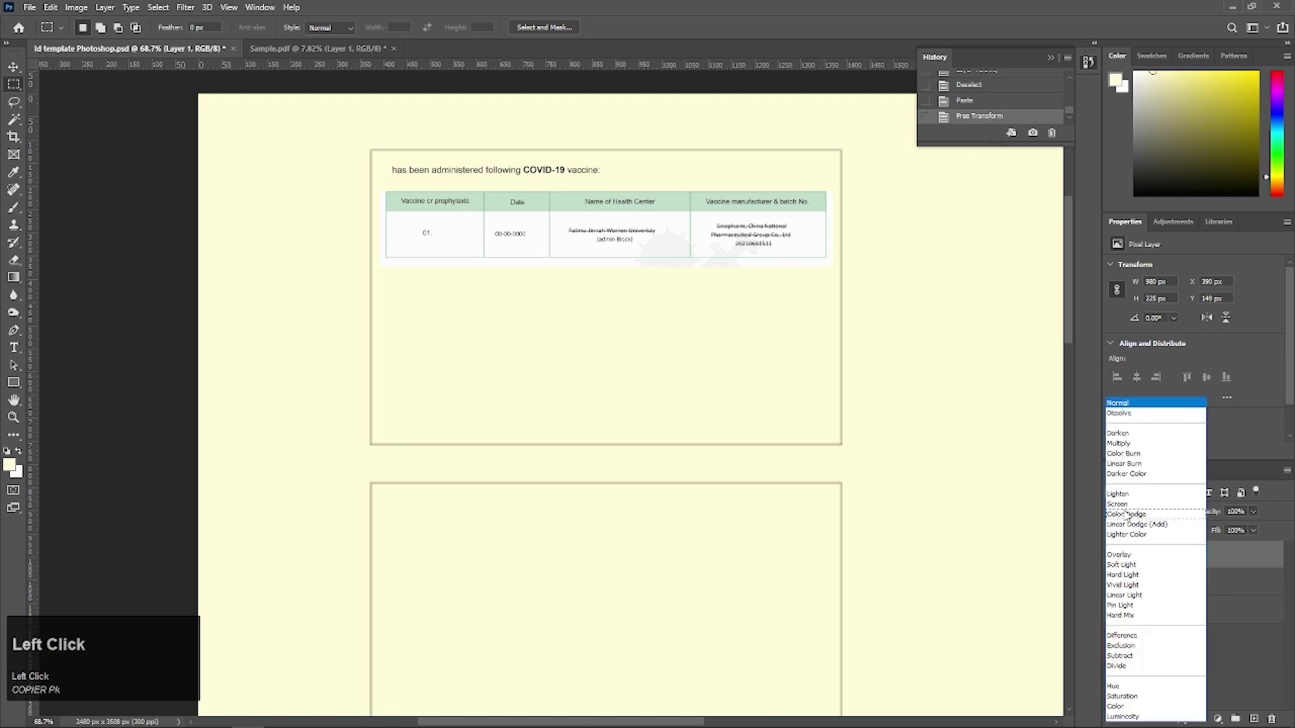
click(1120, 444)
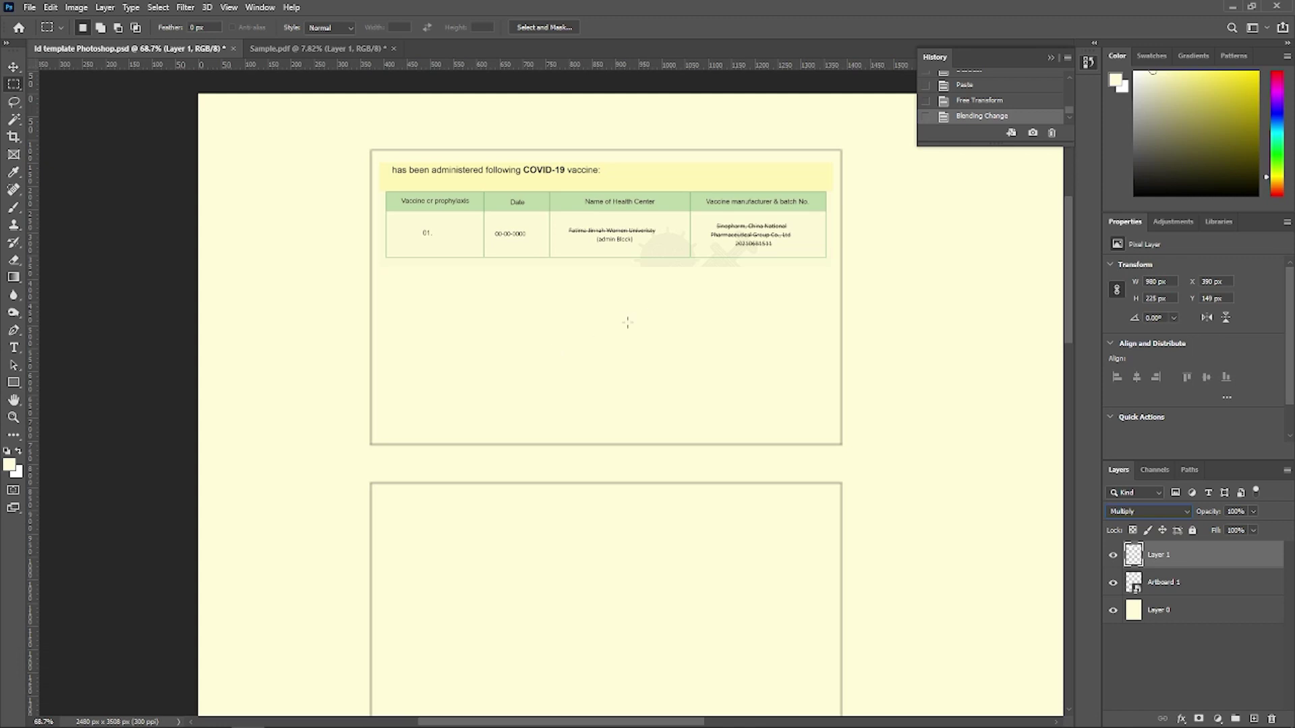
Copy the round emblem seal from Sample.pdf and paste it into the ID template as a new layer.
click(331, 50)
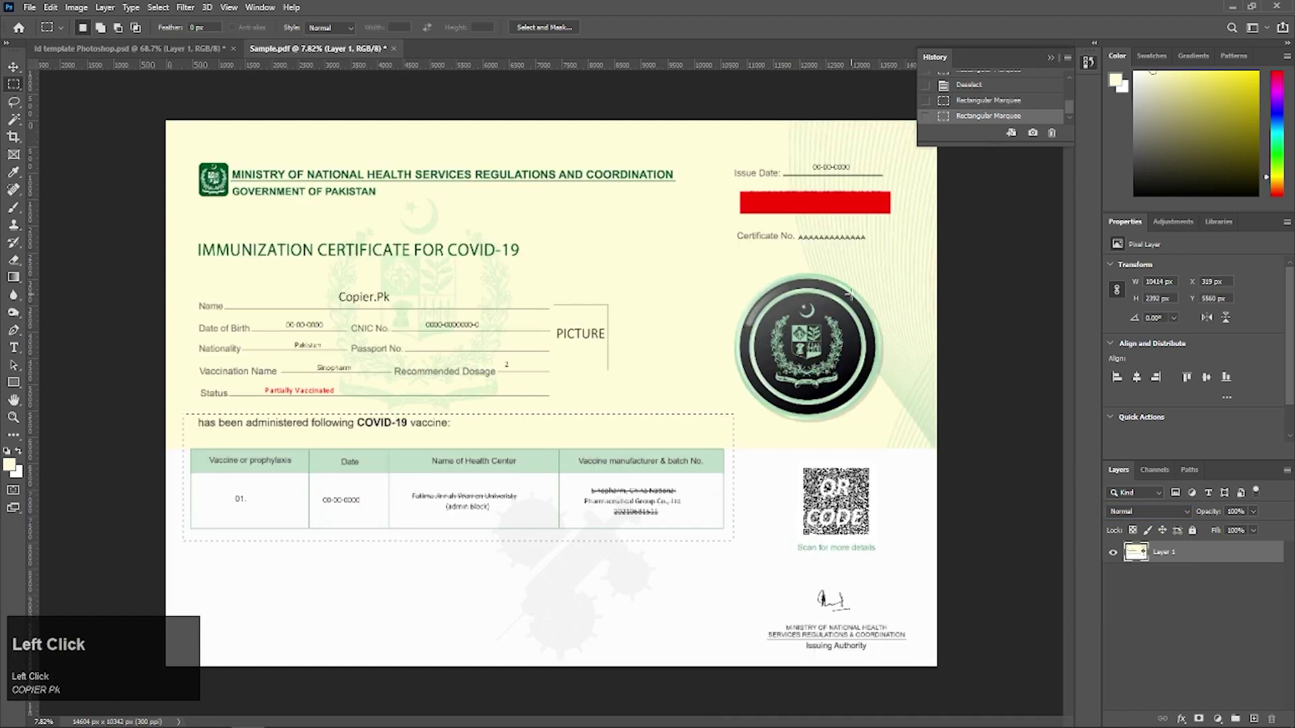
scroll(900, 503, down, 1)
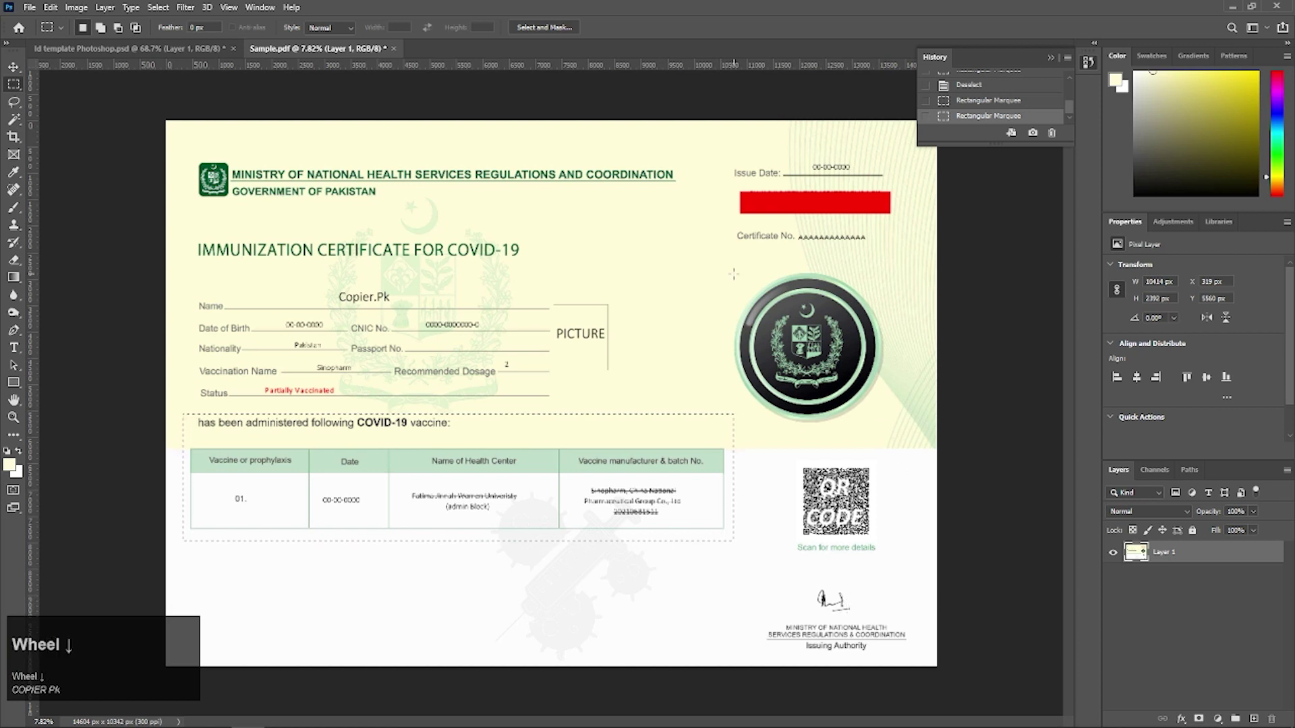
drag(725, 266, 898, 435)
key(ctrl+c)
key(ctrl+Tab)
key(ctrl+v)
Scale the pasted seal proportionally to about 9.2%, place it under the vaccine table's right end in the upper card frame, and apply the transform.
scroll(673, 421, down, 5)
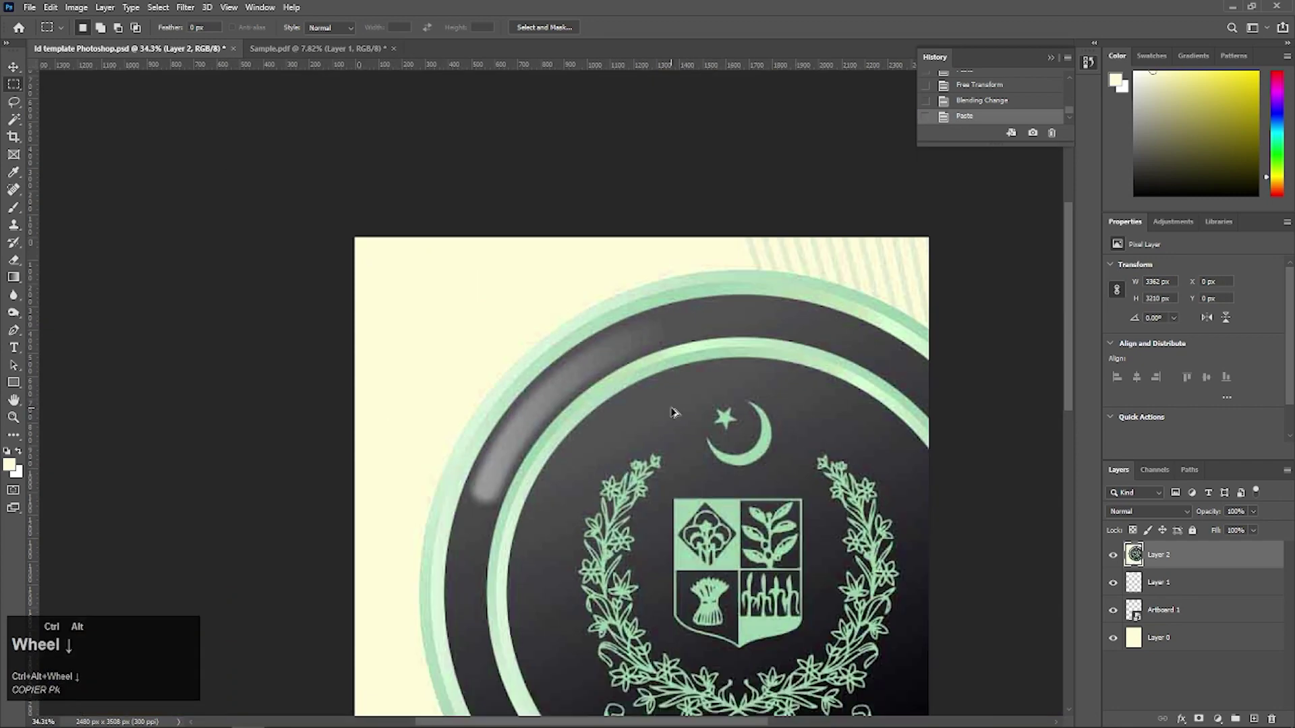
key(ctrl+t)
drag(713, 505, 492, 334)
scroll(480, 269, up, 4)
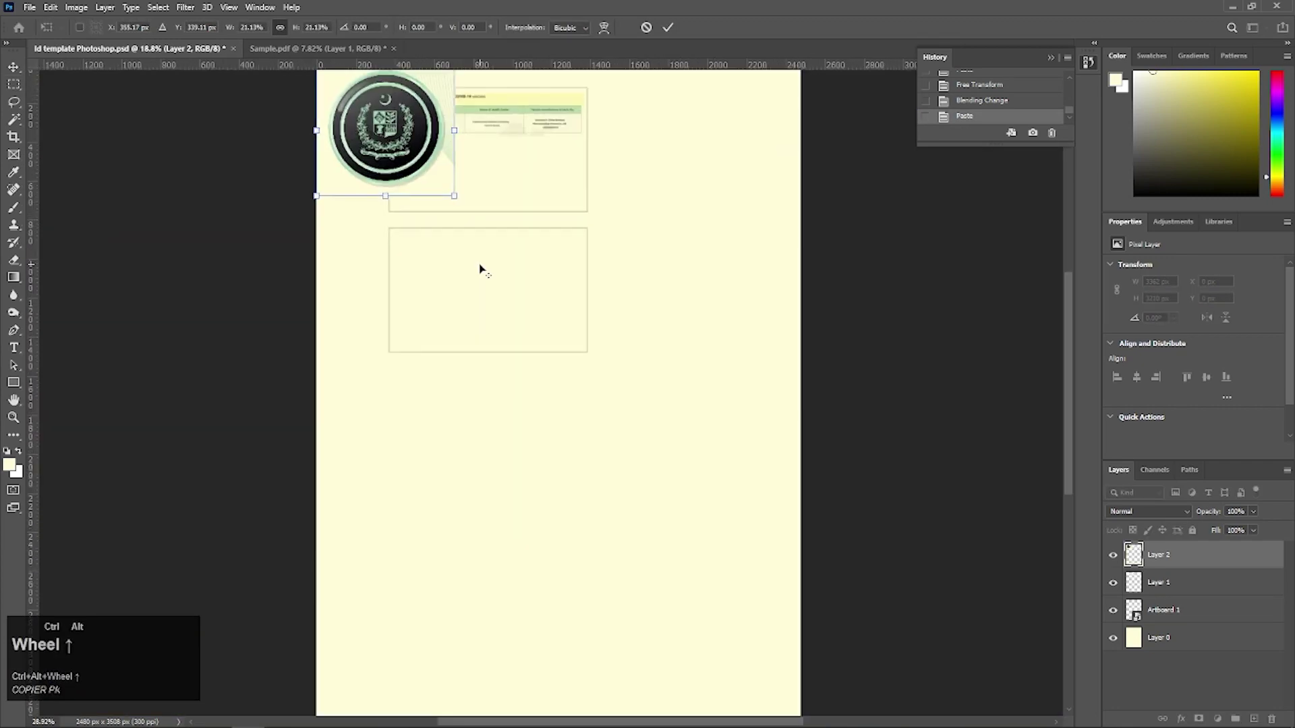
drag(417, 164, 486, 295)
scroll(475, 260, up, 2)
drag(569, 375, 490, 311)
key(ctrl+z)
drag(569, 381, 537, 310)
key(Return)
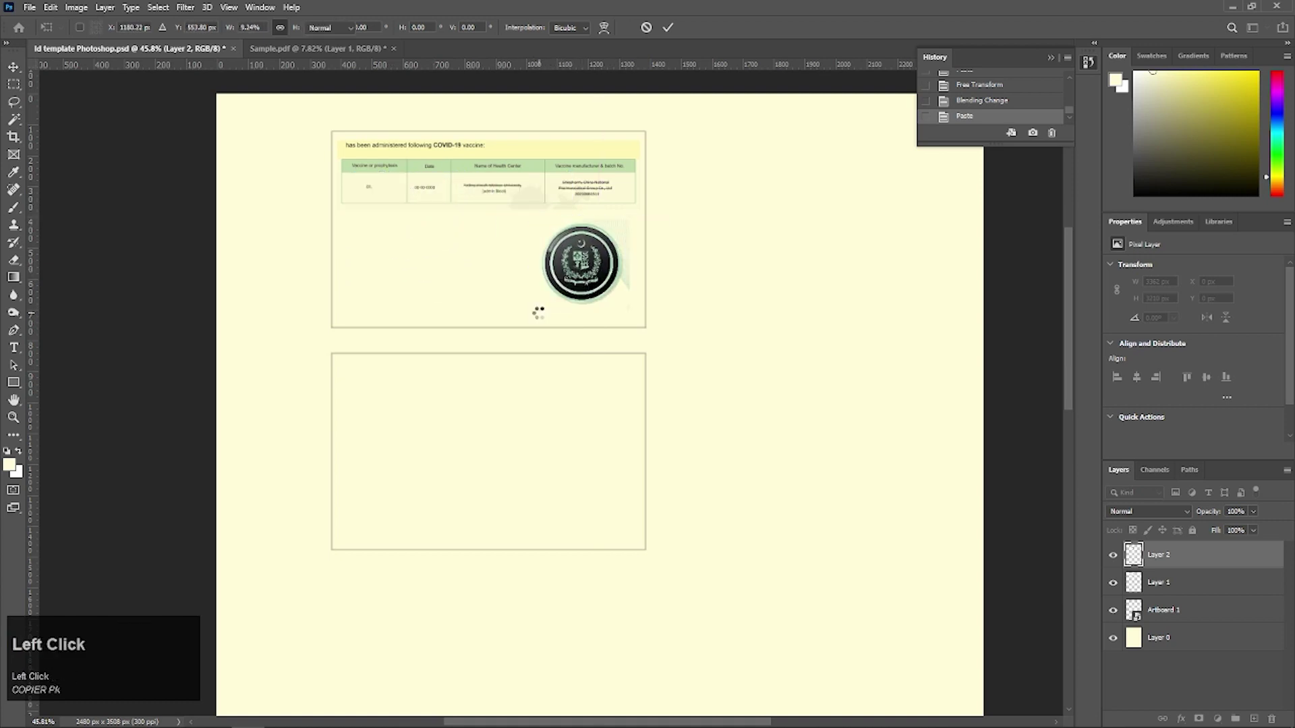
Copy the QR code with its "Scan for more details" caption from Sample.pdf and paste it into the ID template.
key(m)
scroll(553, 259, up, 2)
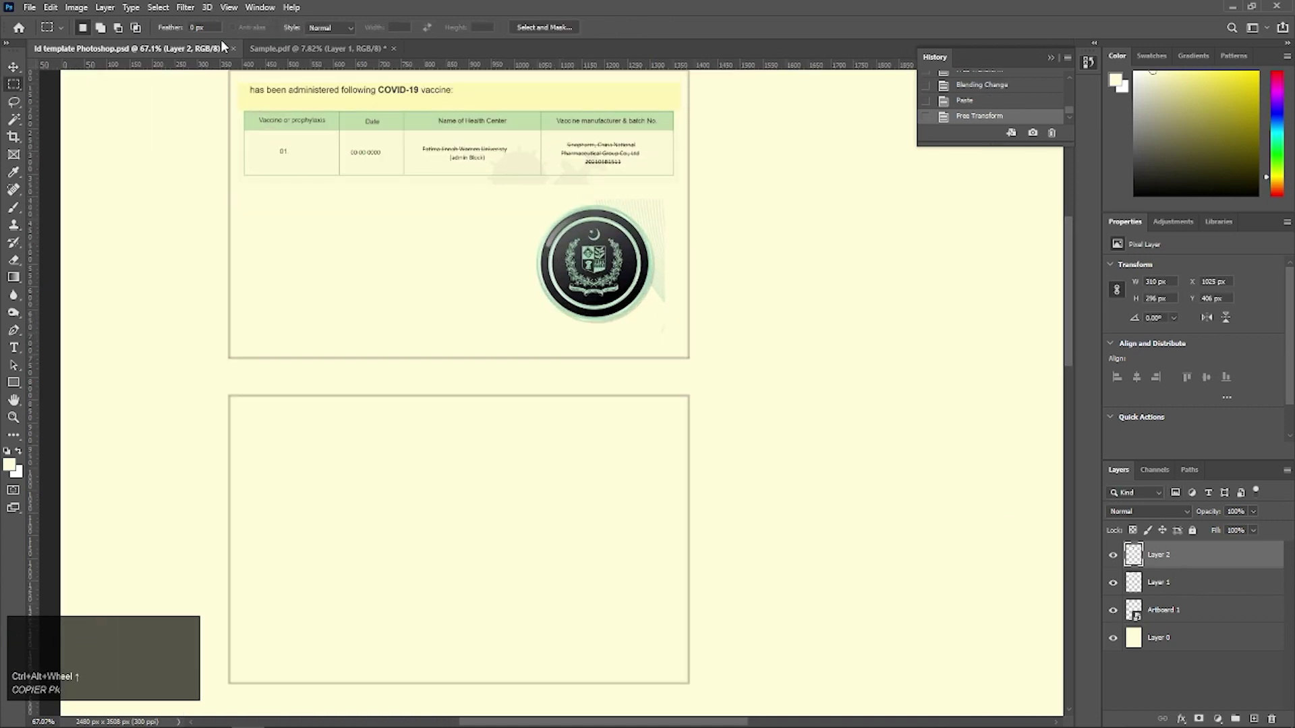
click(317, 49)
drag(900, 461, 777, 567)
key(ctrl+c)
click(129, 49)
key(ctrl+v)
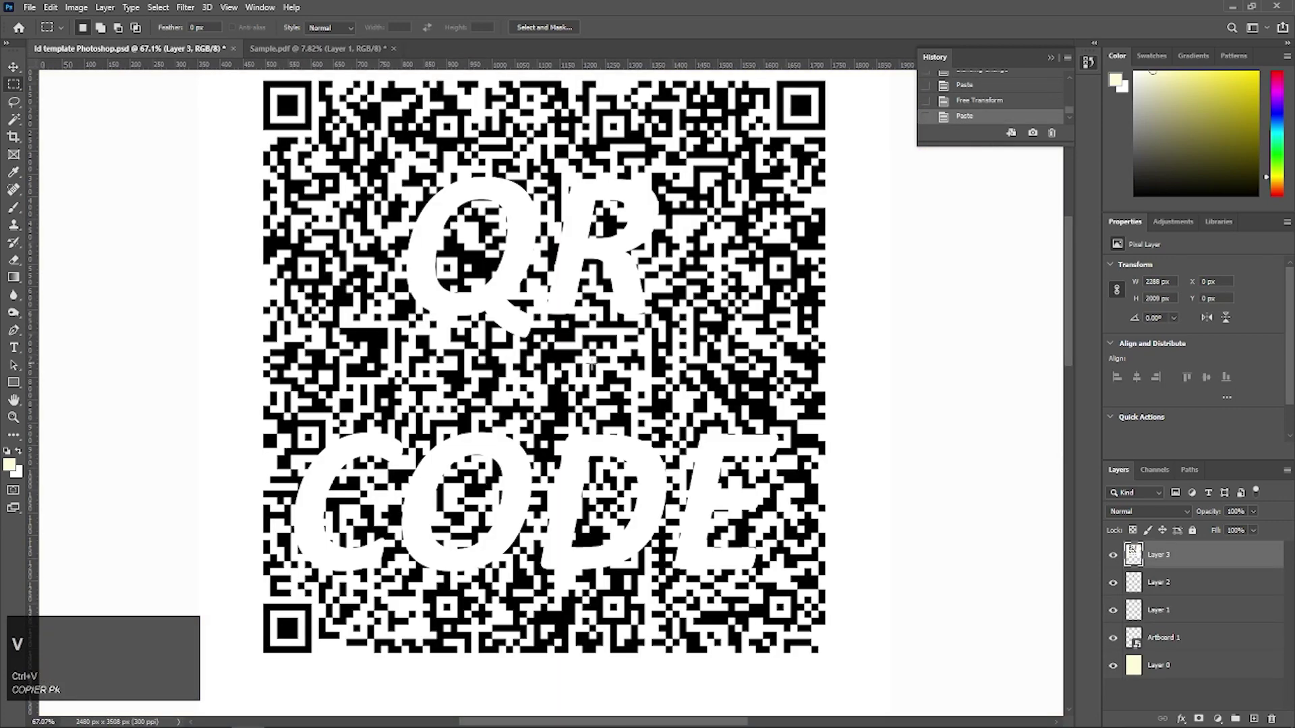
Scale the QR code block proportionally to about 16% and move it beside the seal in the upper card frame.
scroll(627, 413, down, 5)
key(ctrl+t)
drag(672, 423, 448, 231)
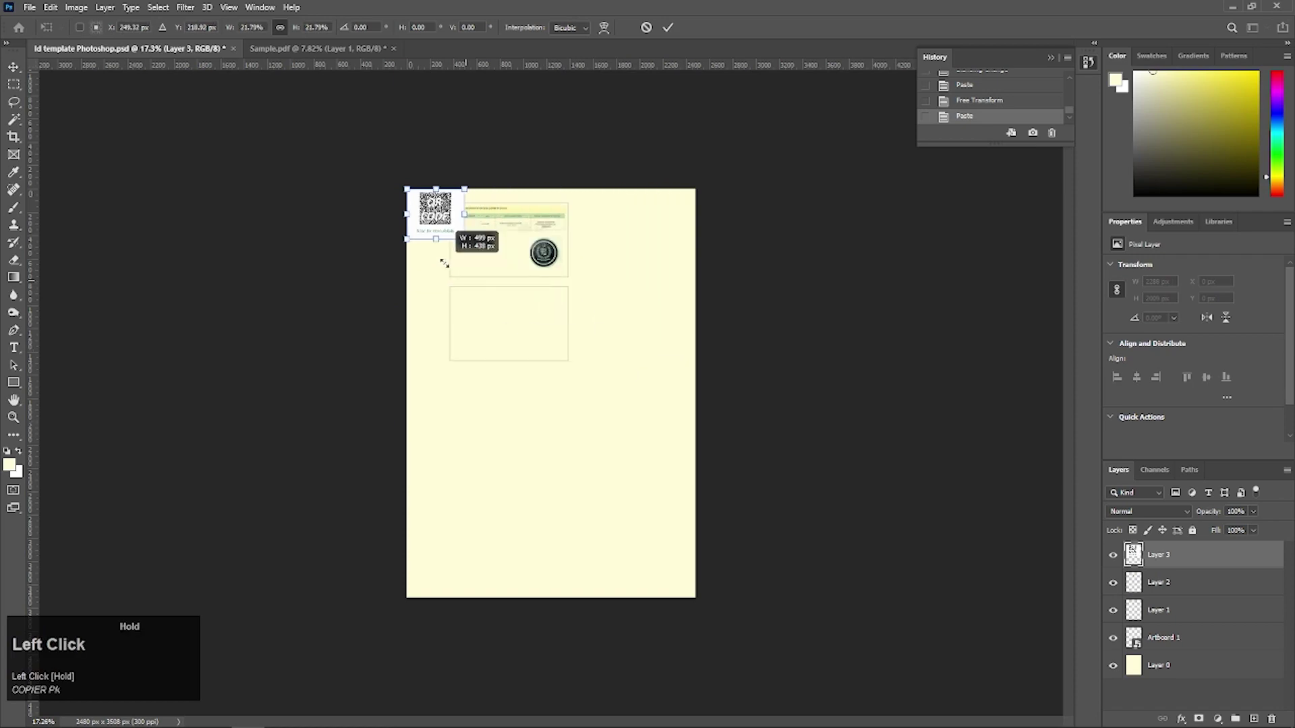
scroll(425, 202, up, 3)
scroll(345, 118, up, 4)
drag(345, 118, 537, 235)
scroll(543, 191, up, 8)
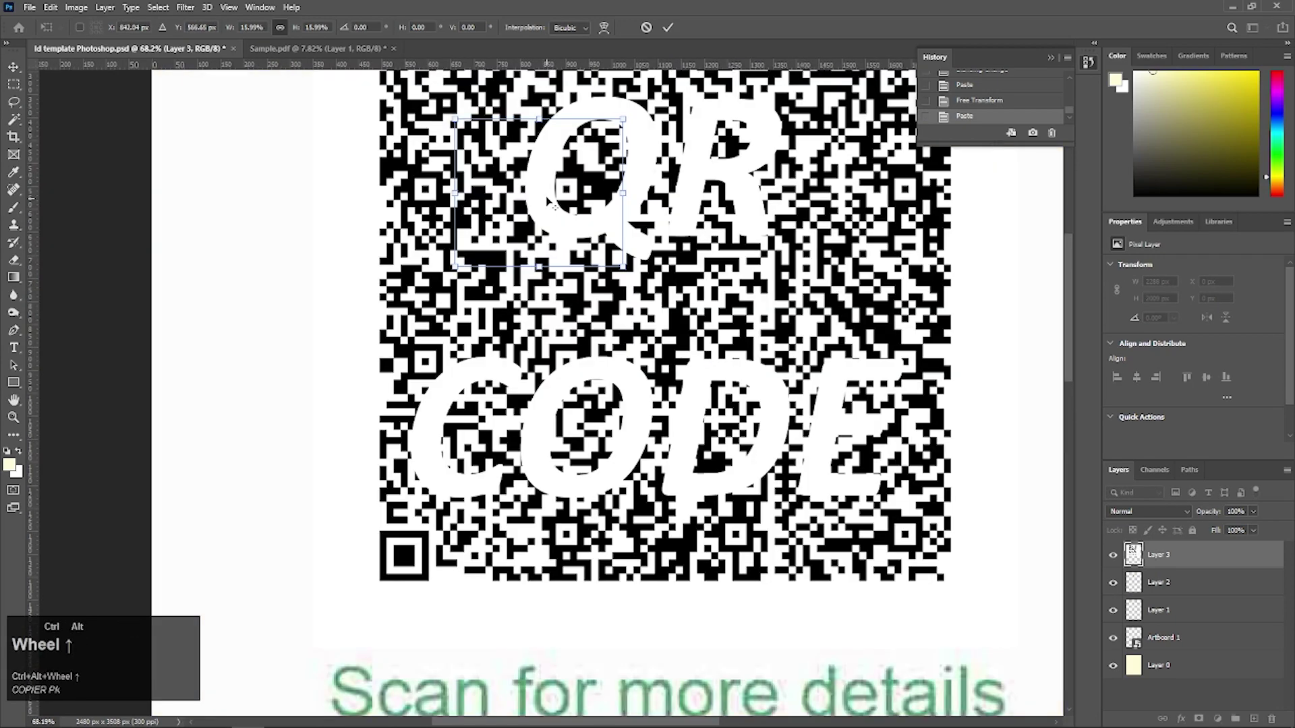
key(space)
drag(528, 157, 522, 212)
Set the QR code layer's blending mode to Multiply, apply the transform, and nudge the block slightly towards the seal.
click(1147, 511)
click(1123, 453)
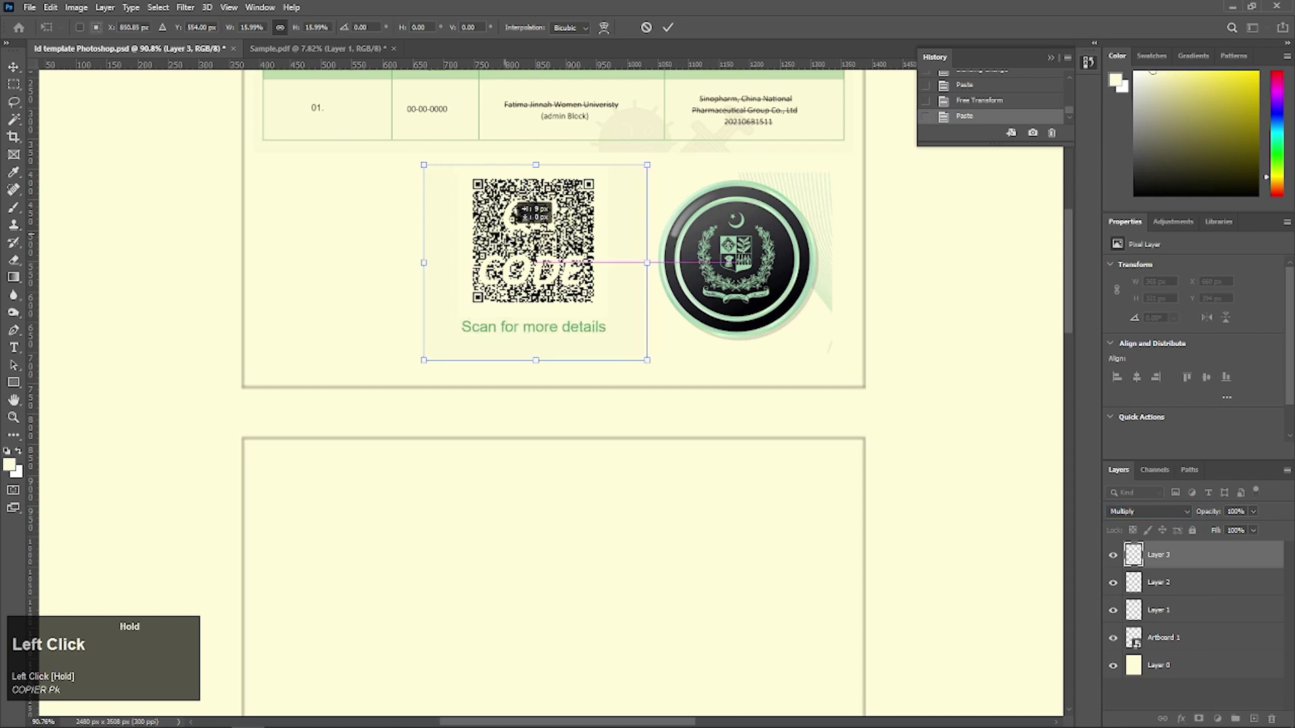
click(941, 366)
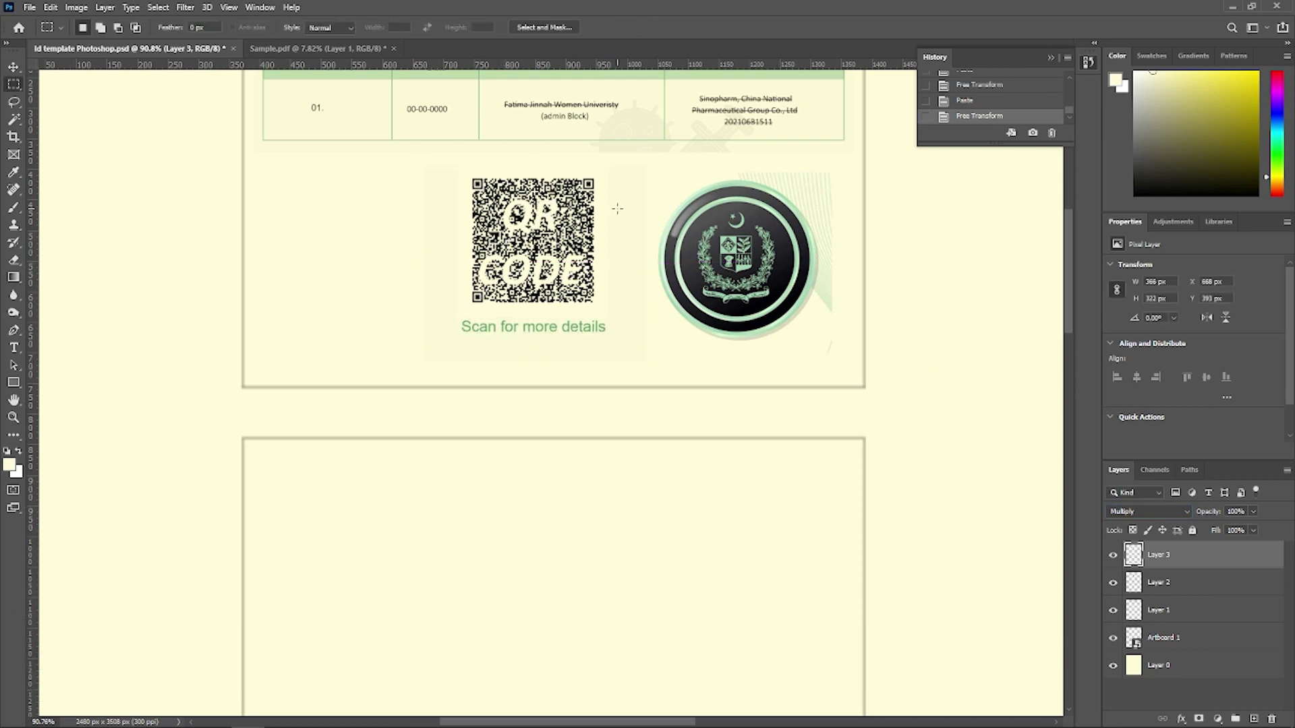
click(13, 67)
drag(508, 247, 571, 263)
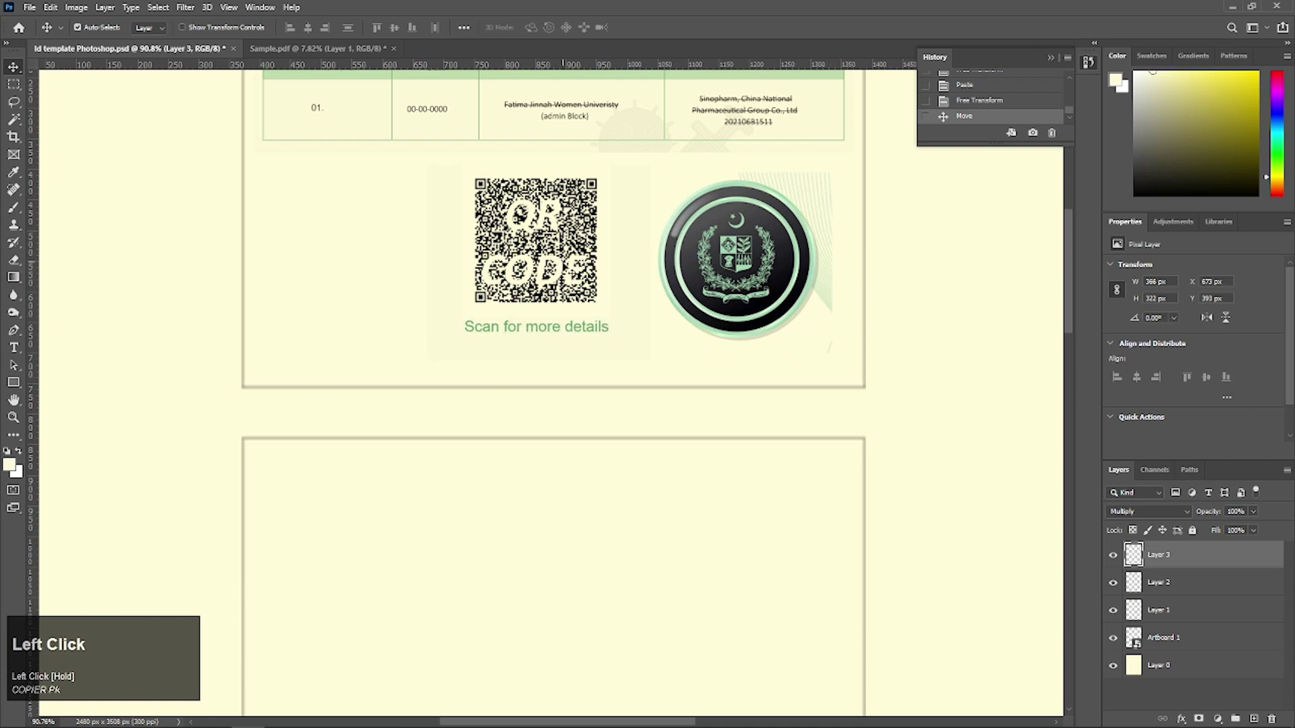
Copy the Issuing Authority signature block from Sample.pdf and paste it into the ID template as a new layer.
click(314, 47)
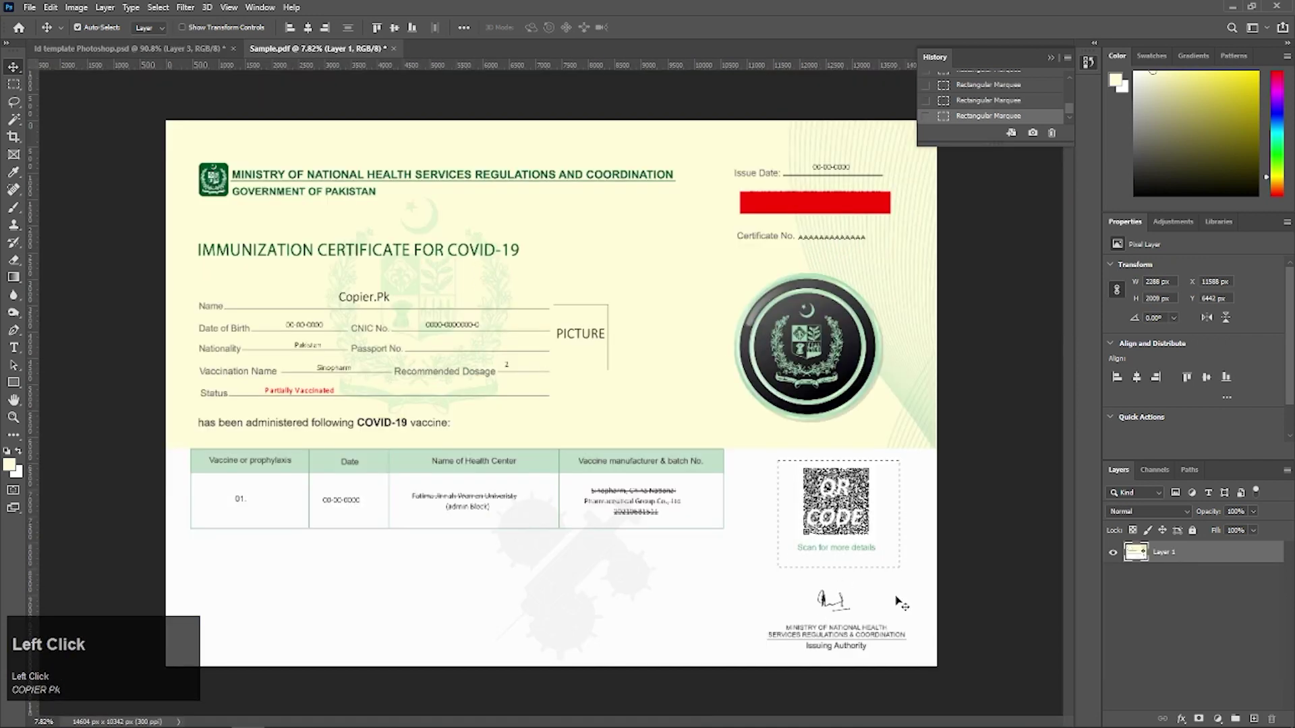
click(13, 83)
drag(754, 577, 927, 660)
key(ctrl+c)
key(ctrl+Tab)
key(ctrl+v)
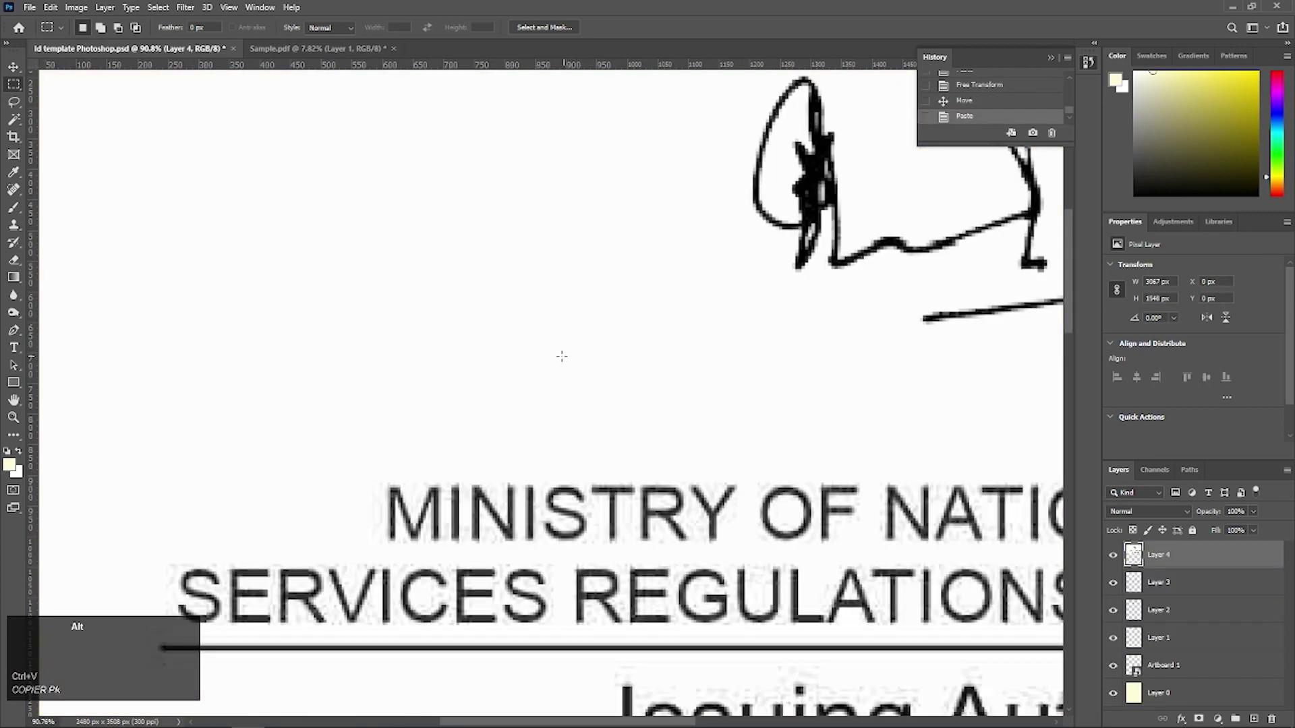
Scale the signature block proportionally to about 10.9%, place it to the left of the QR code in the upper card frame, and apply the transform.
scroll(562, 356, down, 5)
key(ctrl+t)
mouse_move(765, 368)
mouse_down()
mouse_move(622, 288)
mouse_move(441, 215)
mouse_up()
scroll(483, 296, up, 4)
mouse_move(371, 96)
mouse_down()
mouse_move(432, 192)
mouse_move(469, 205)
mouse_move(473, 235)
mouse_up()
scroll(452, 182, up, 5)
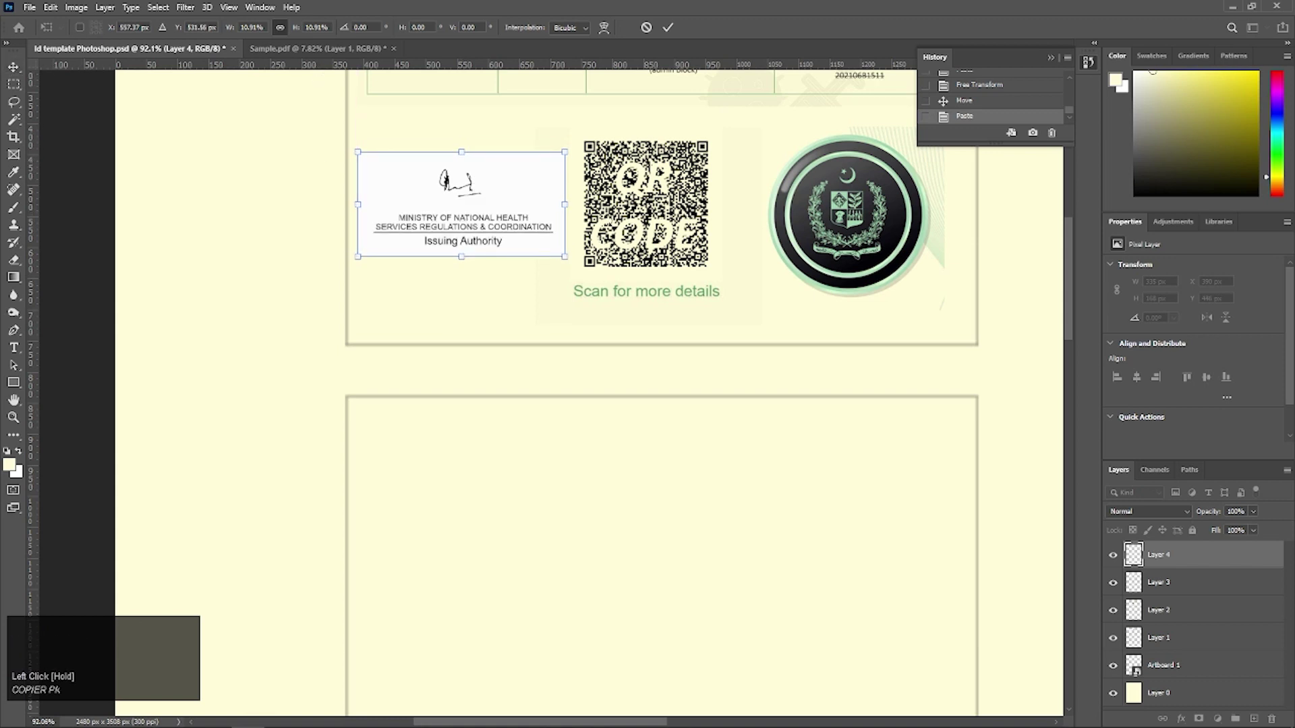
click(668, 27)
Set the signature block layer's blending mode to Multiply.
click(1147, 511)
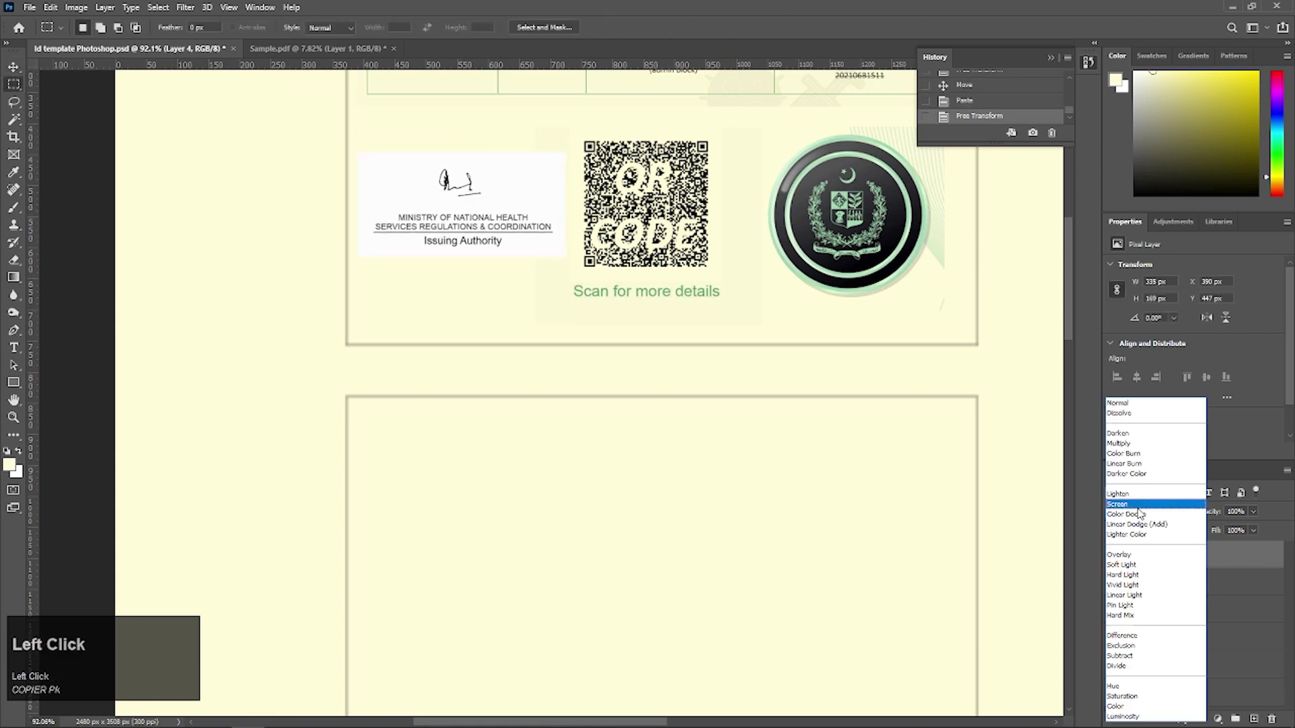
click(1125, 436)
click(1128, 511)
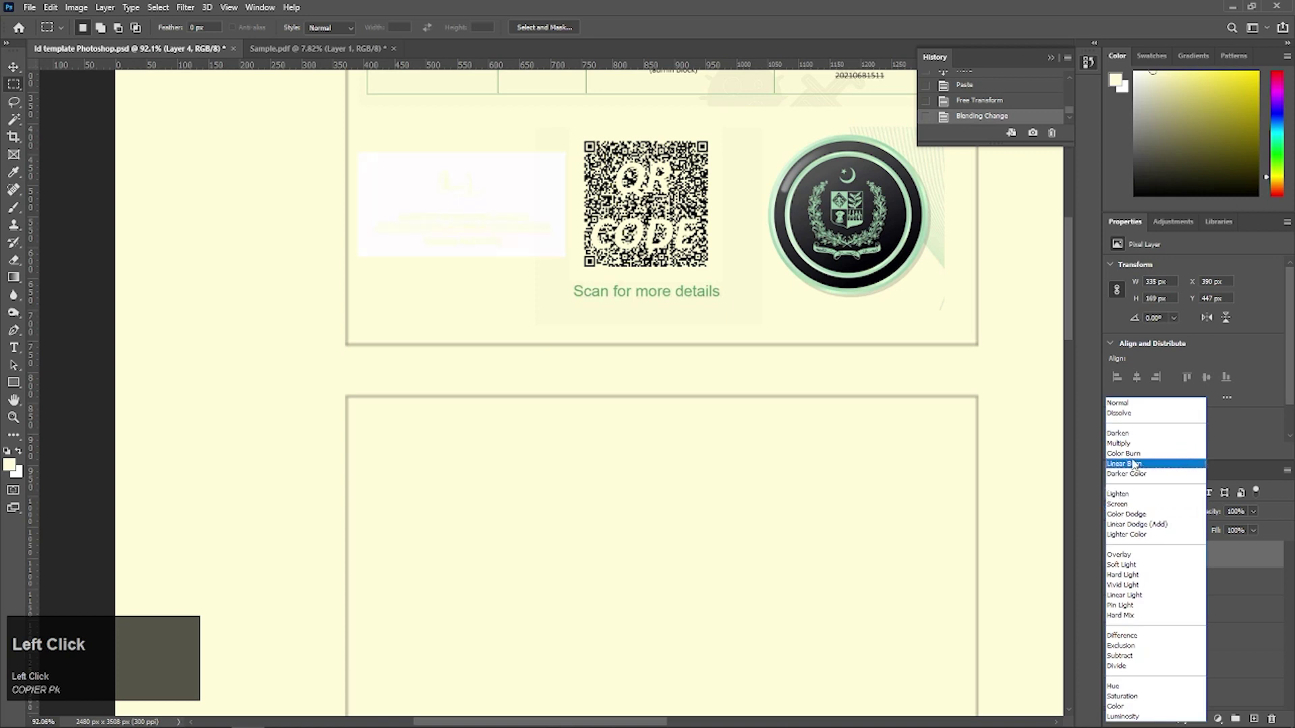
click(1136, 449)
ctrl+alt+scroll(685, 289, down, 1)
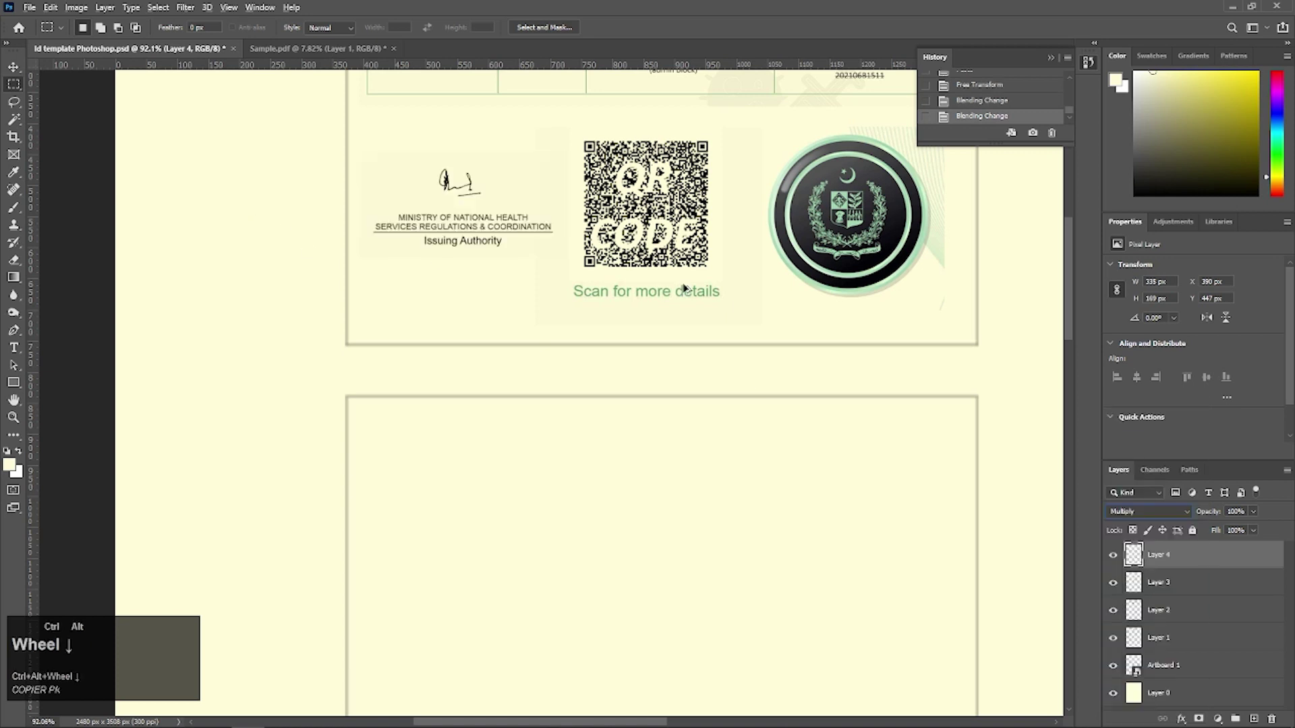
Examine the upper card's layout and the page's print preview, and close the print settings without printing.
click(13, 68)
ctrl+scroll(771, 322, down, 3)
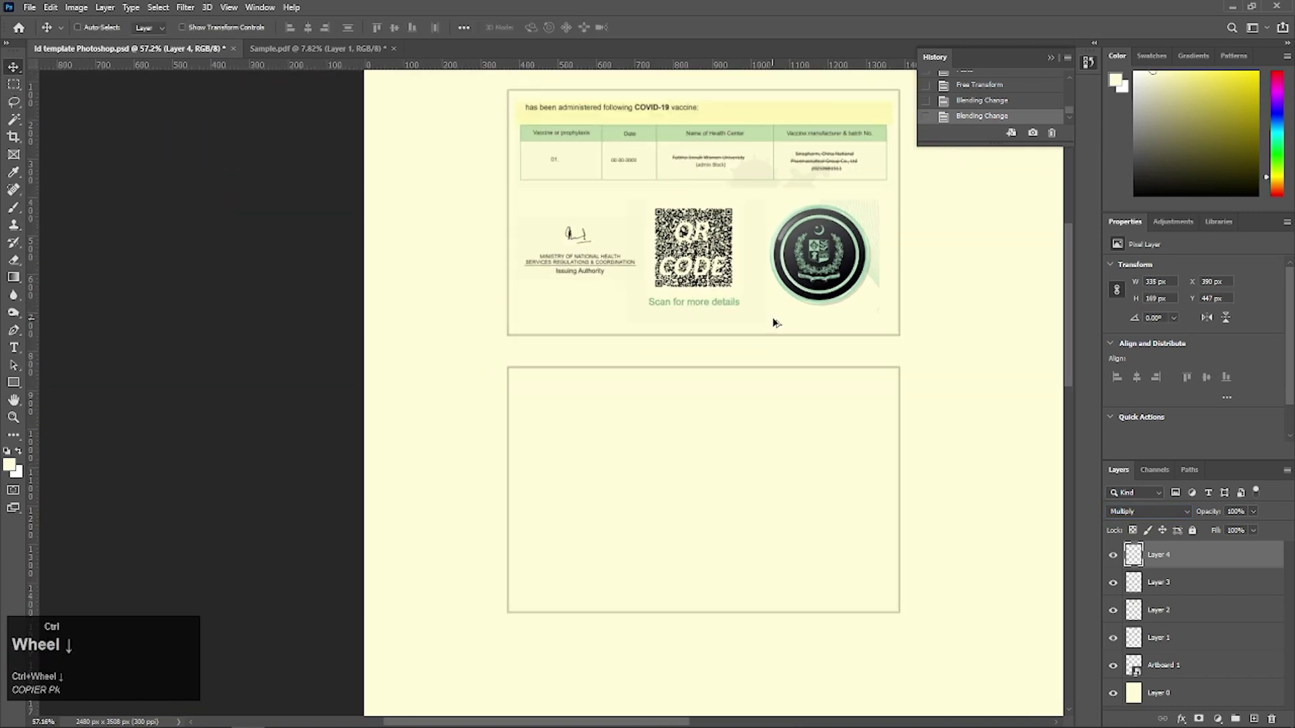
ctrl+alt+scroll(907, 167, up, 1)
ctrl+alt+scroll(867, 192, up, 3)
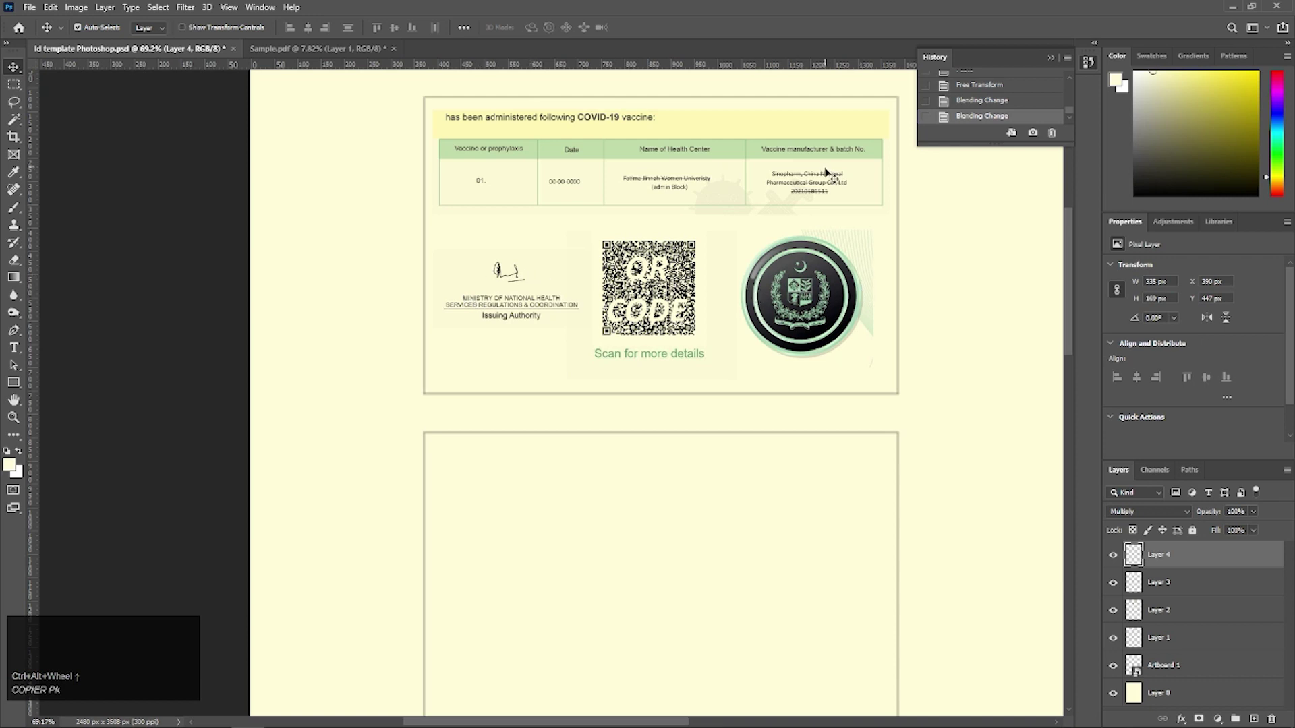
ctrl+alt+scroll(865, 373, down, 3)
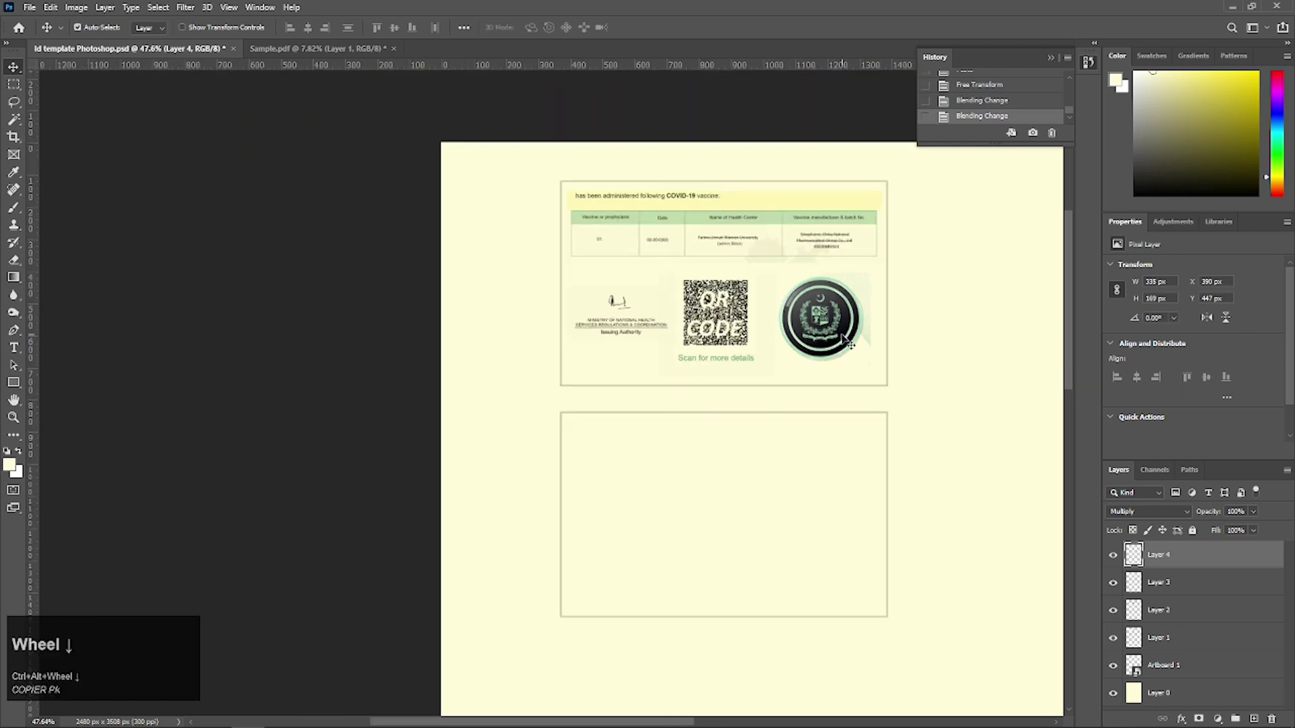
ctrl+scroll(848, 344, up, 2)
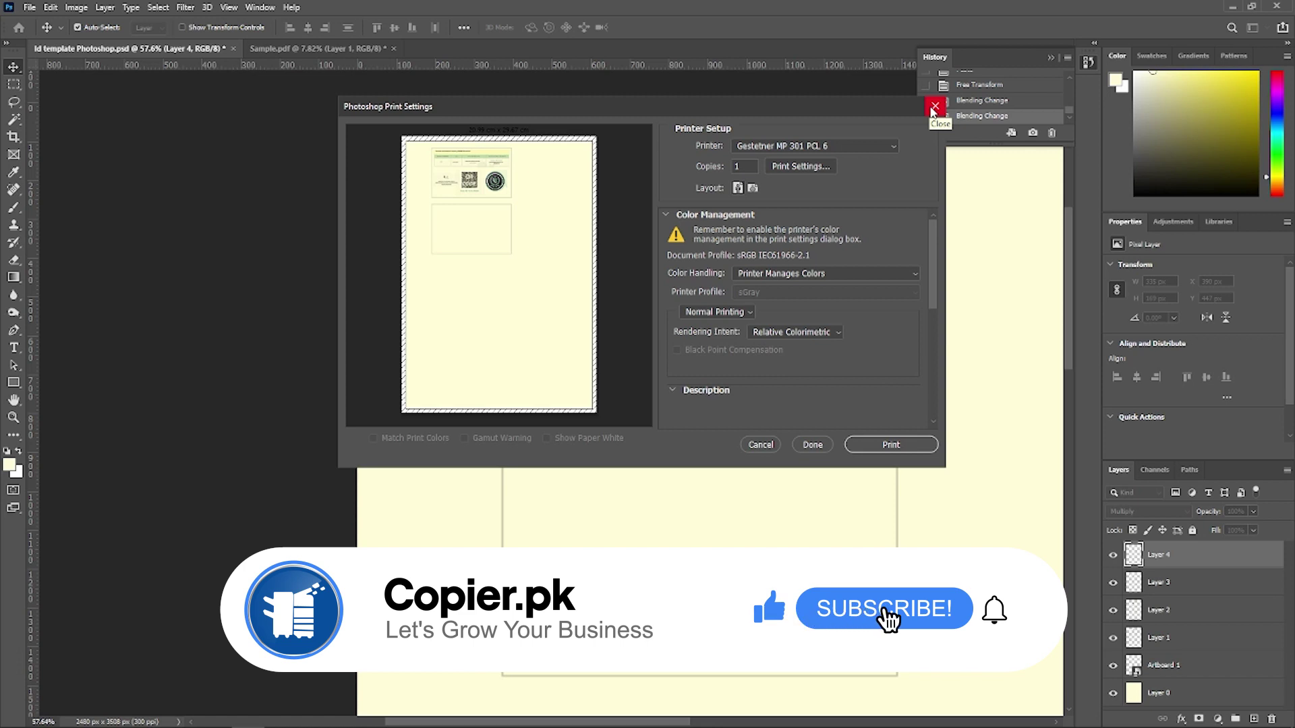
click(934, 106)
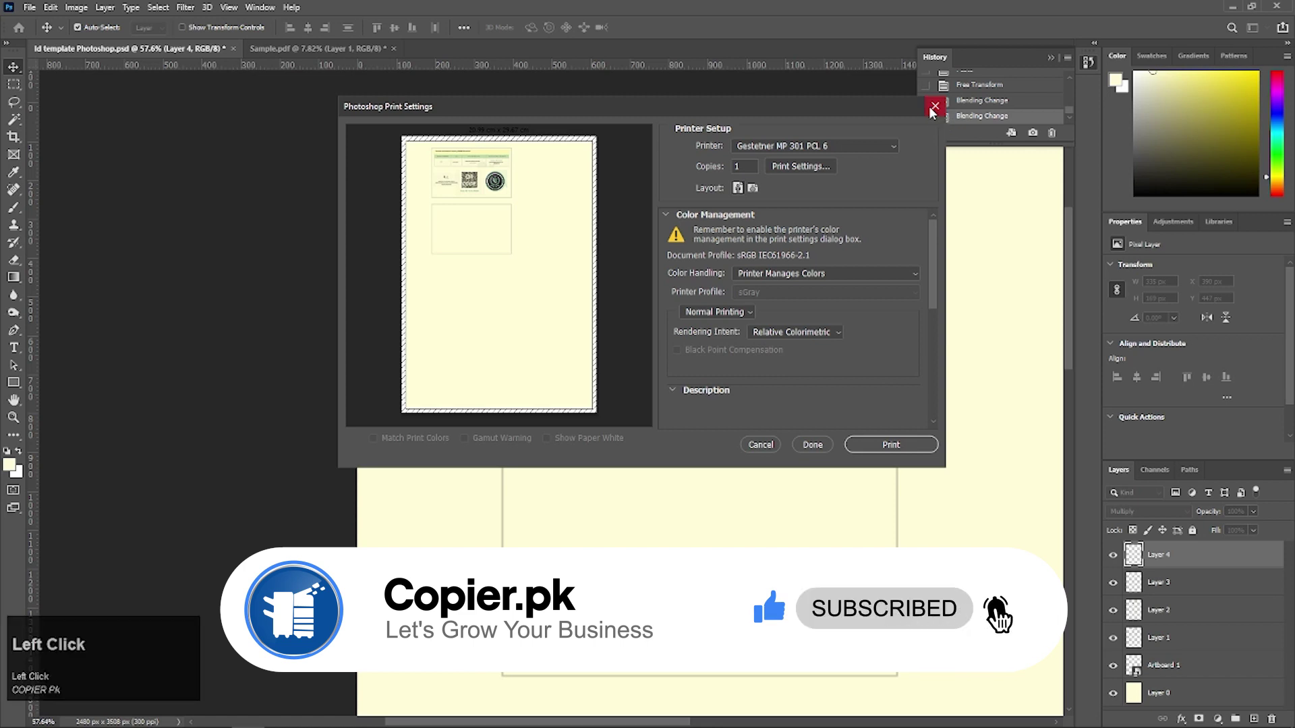